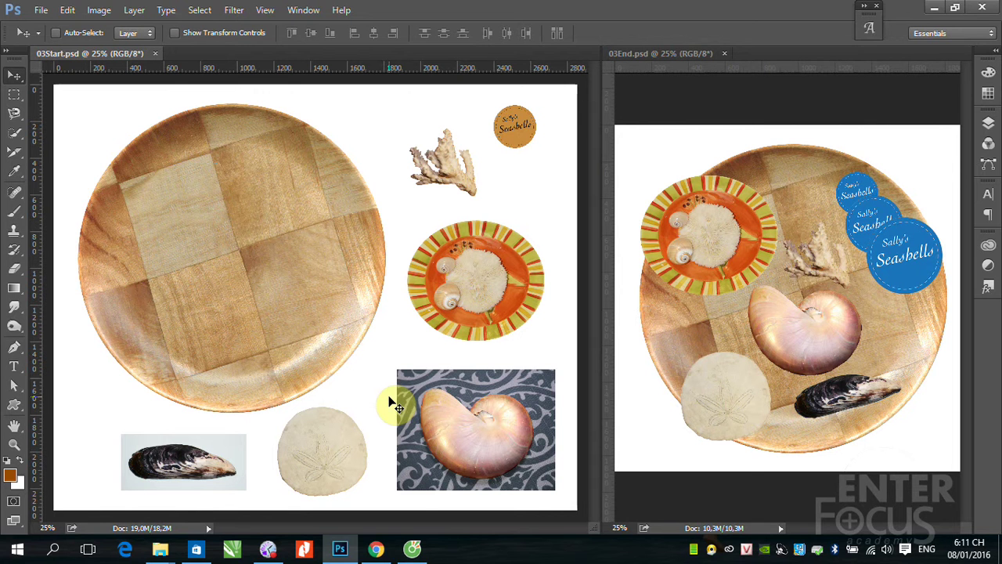
# Start a Quick Selection over the sand dollar at the bottom of the document.
pyautogui.click(887, 259)
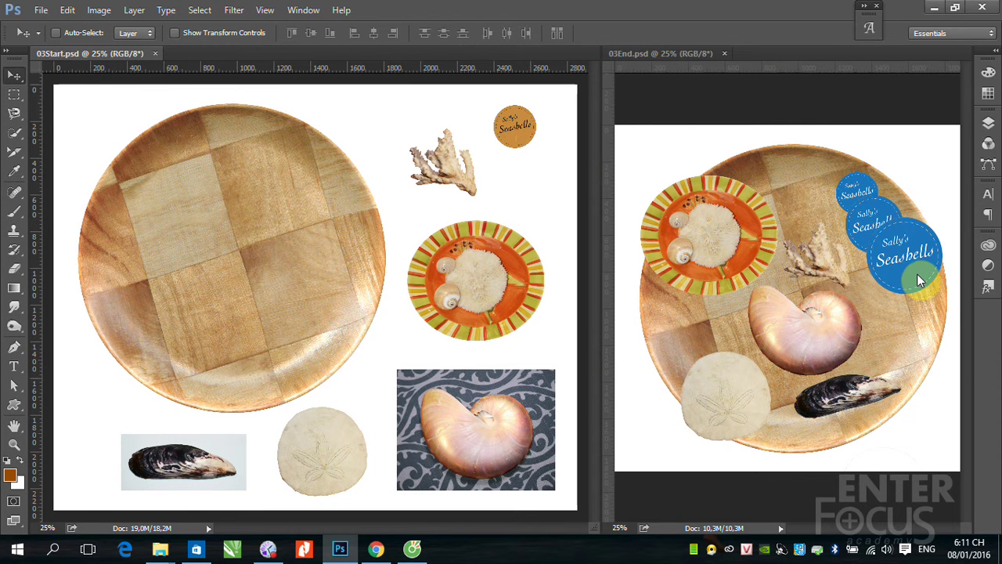
pyautogui.moveTo(529, 138); pyautogui.dragTo(920, 283)
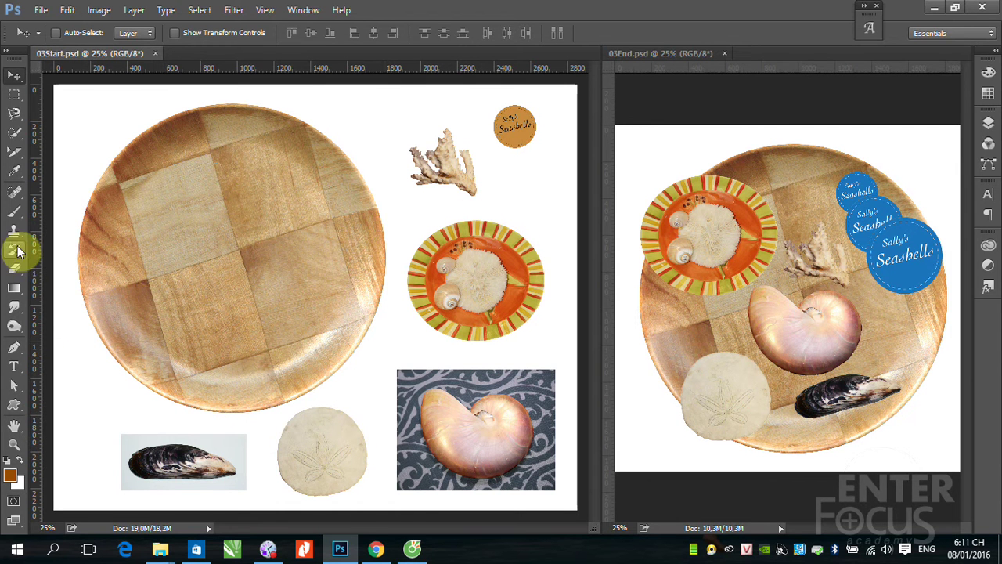
pyautogui.click(13, 134)
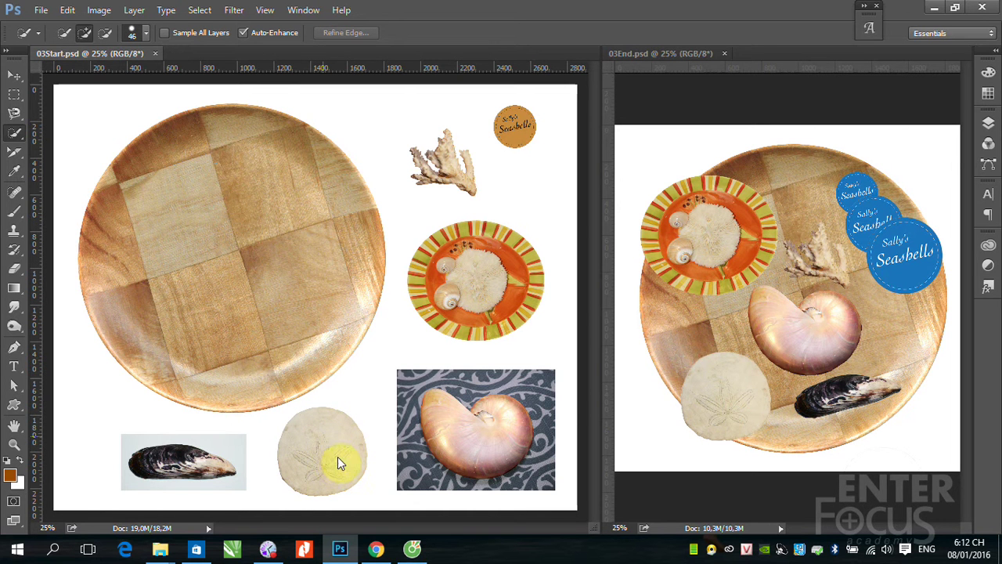
pyautogui.click(339, 434)
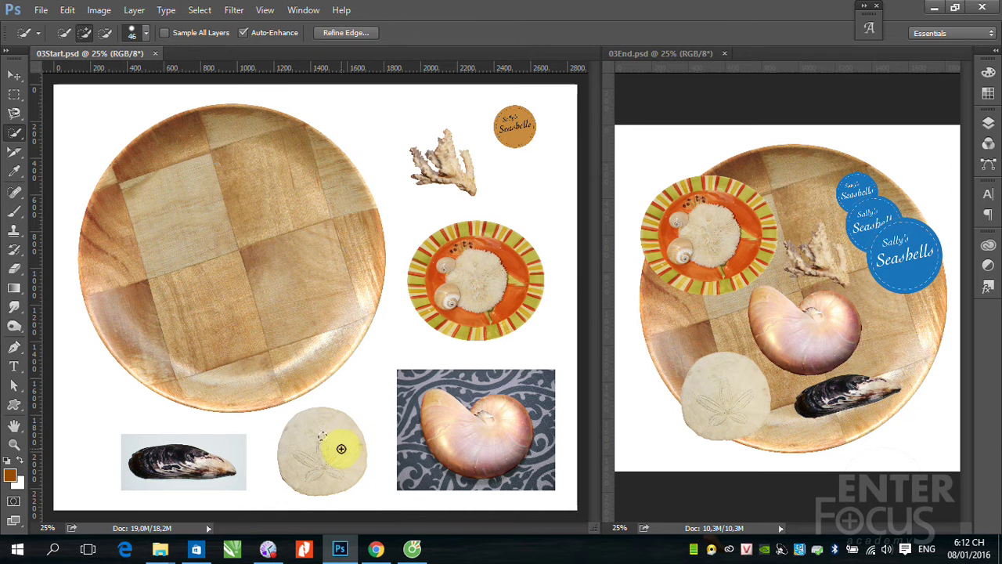
pyautogui.click(301, 464)
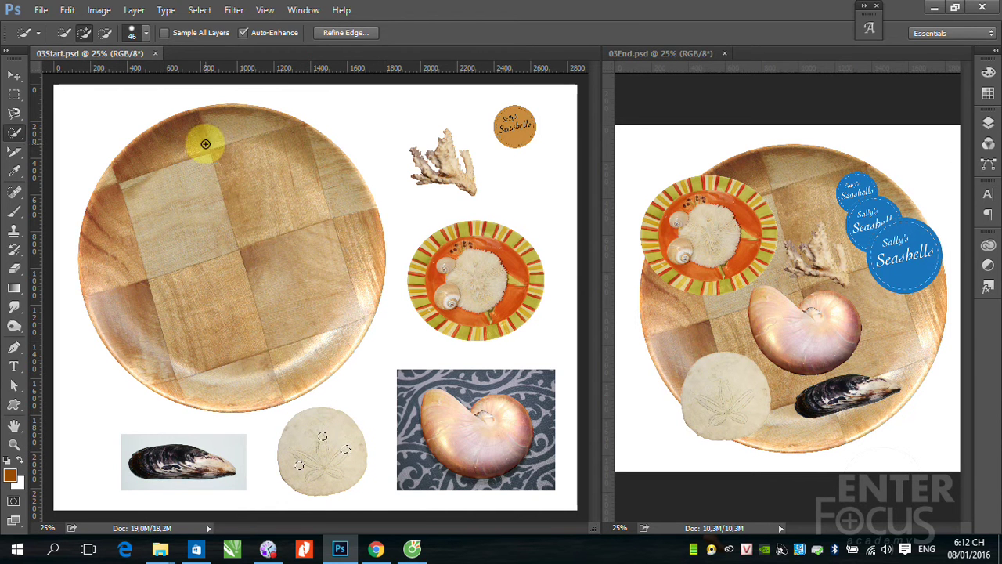
# Enlarge the Quick Selection brush to 90 px and finish selecting the whole sand dollar.
pyautogui.click(148, 37)
pyautogui.moveTo(97, 78); pyautogui.dragTo(128, 77)
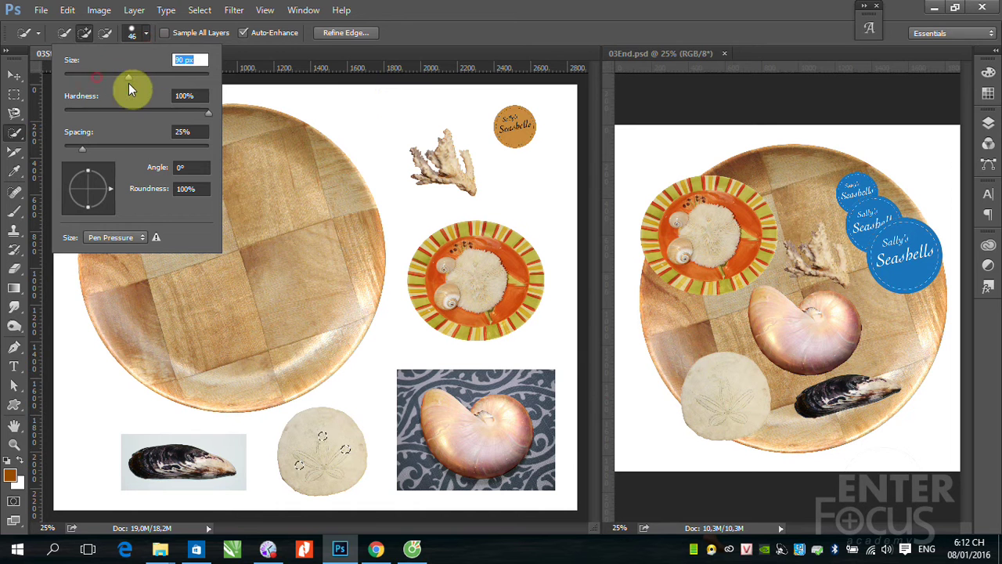
pyautogui.press('Return')
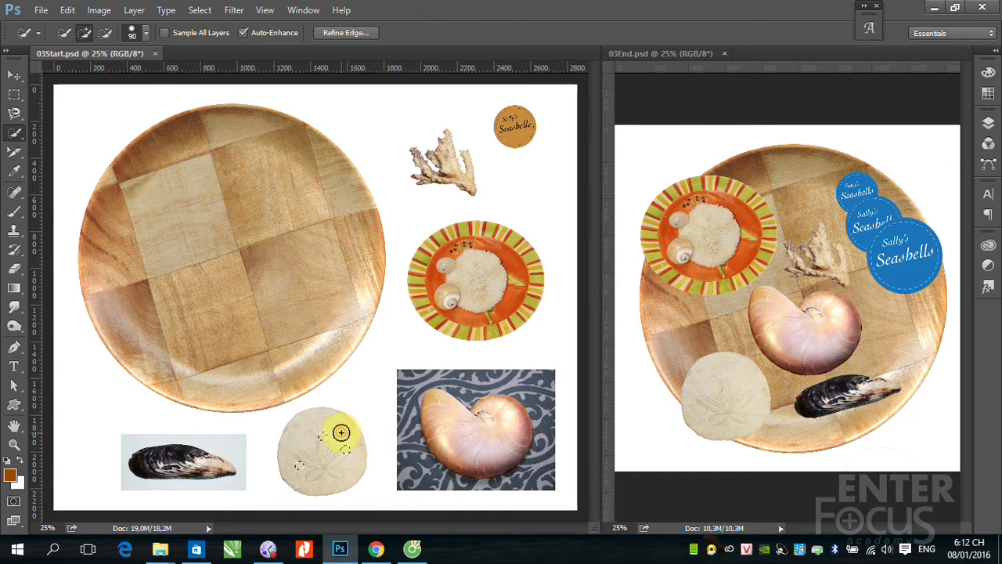
pyautogui.click(340, 432)
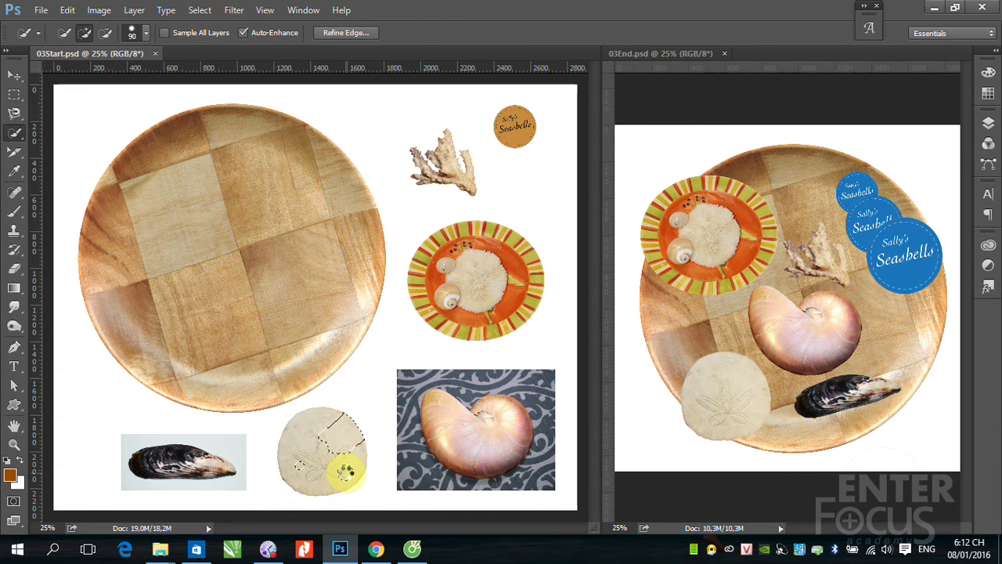
pyautogui.click(342, 471)
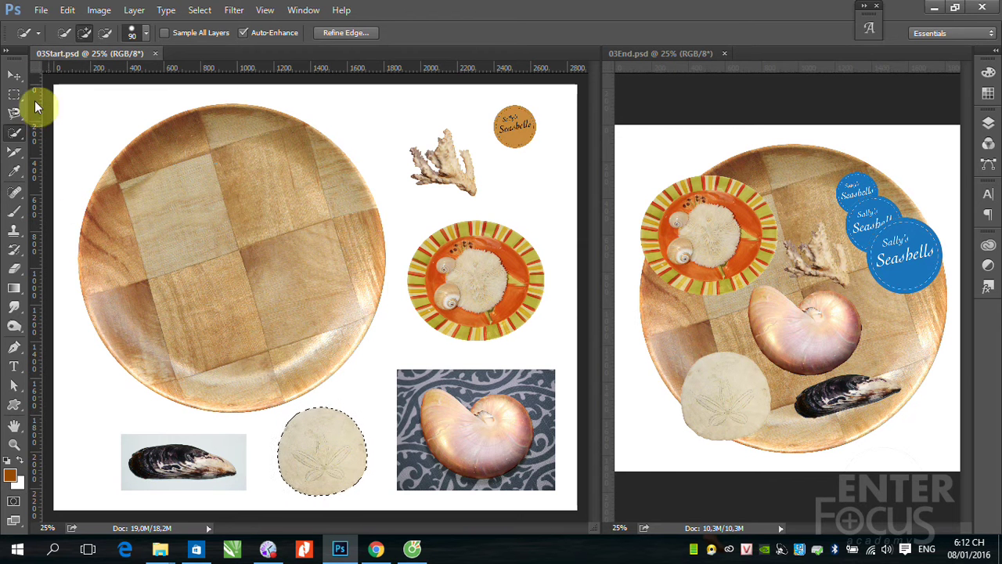
pyautogui.click(14, 76)
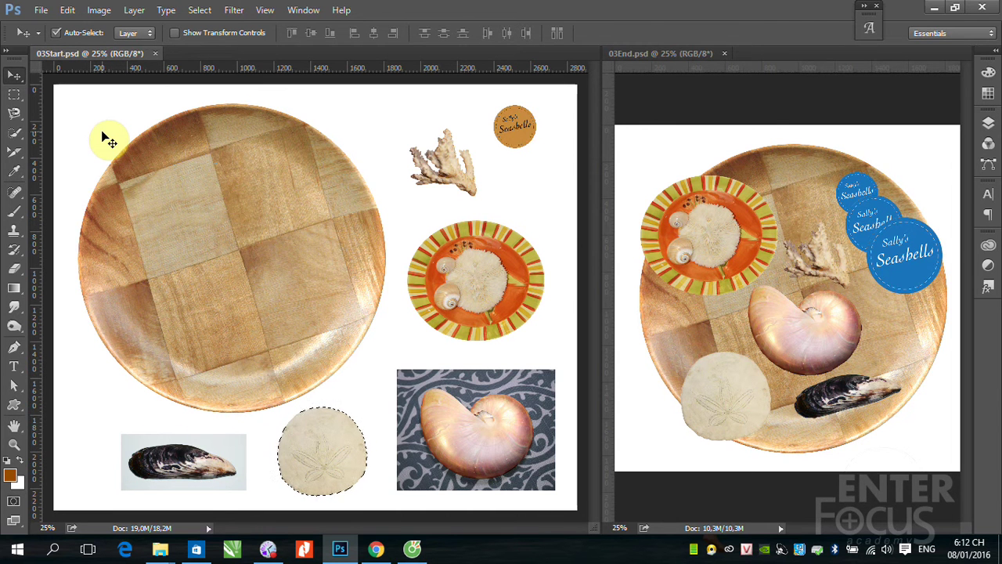
# Copy the sand dollar to Layer 1, place it on the plate's lower-left edge, reselect Background.
pyautogui.hotkey('ctrl', 'j')
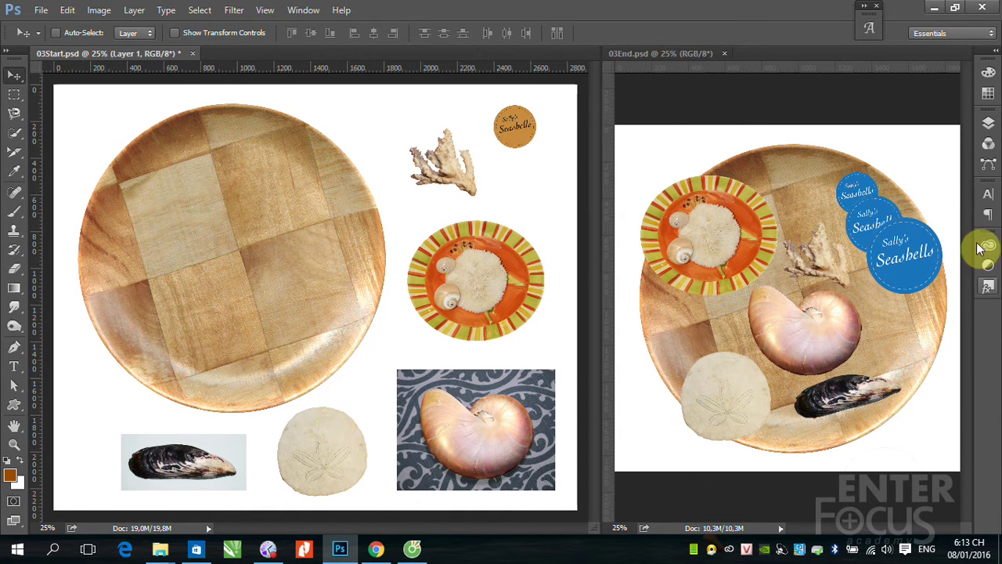
pyautogui.click(988, 127)
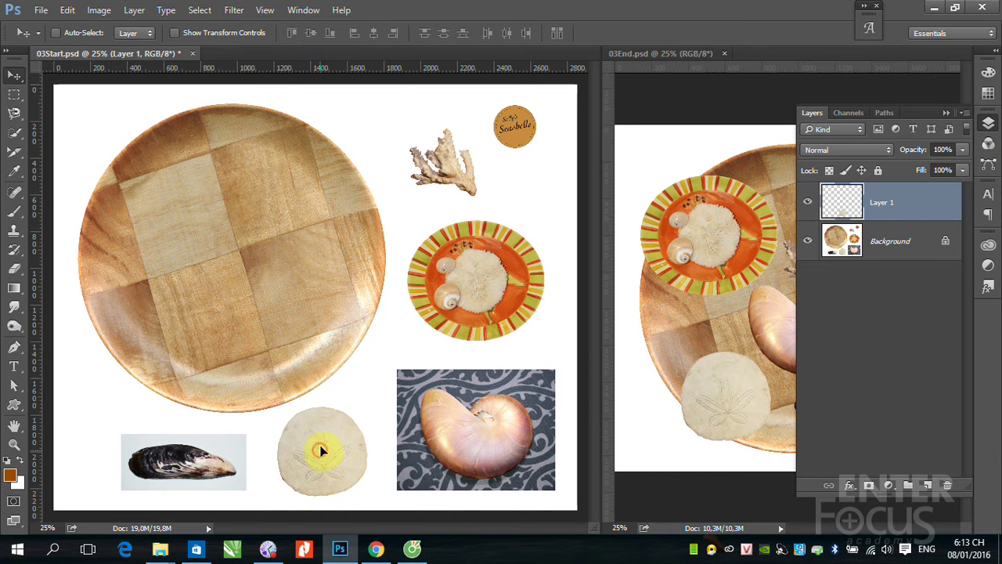
pyautogui.moveTo(323, 452); pyautogui.dragTo(165, 359)
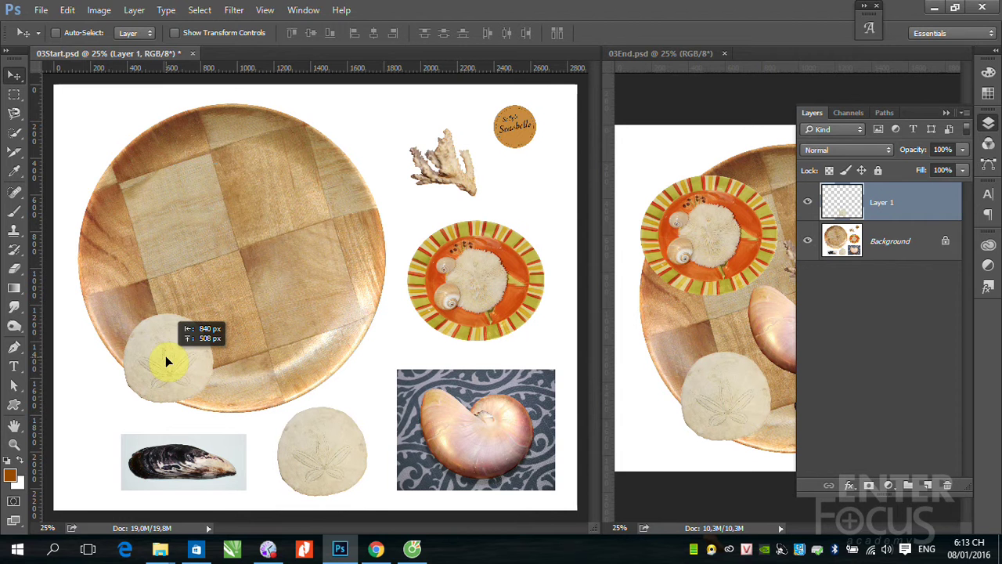
pyautogui.moveTo(165, 356); pyautogui.dragTo(165, 357)
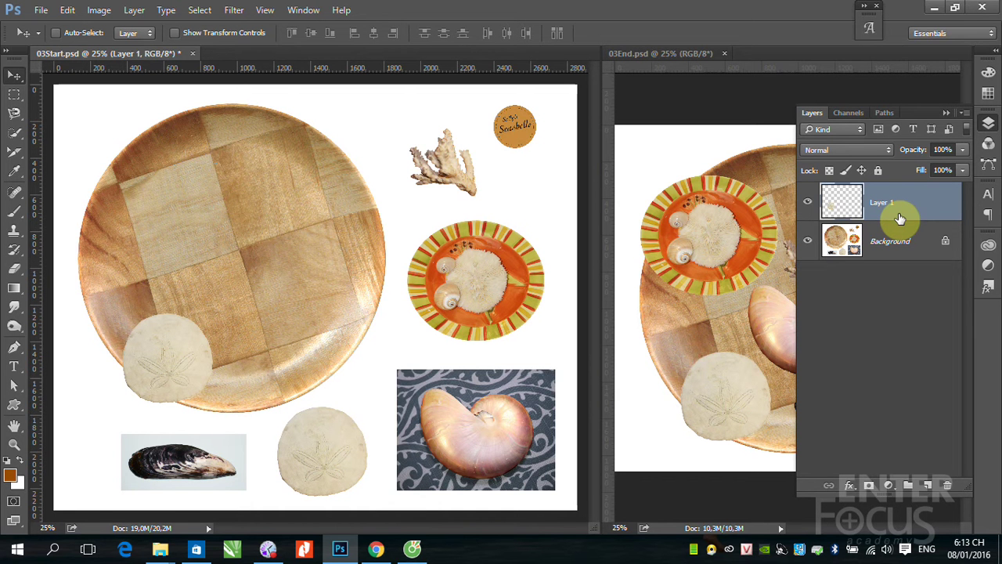
pyautogui.click(811, 243)
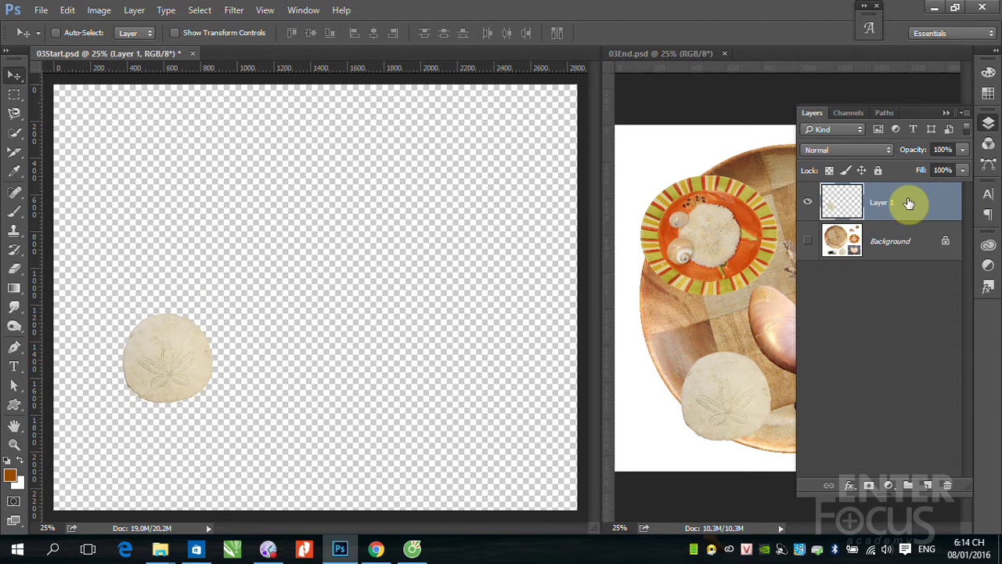
pyautogui.click(808, 241)
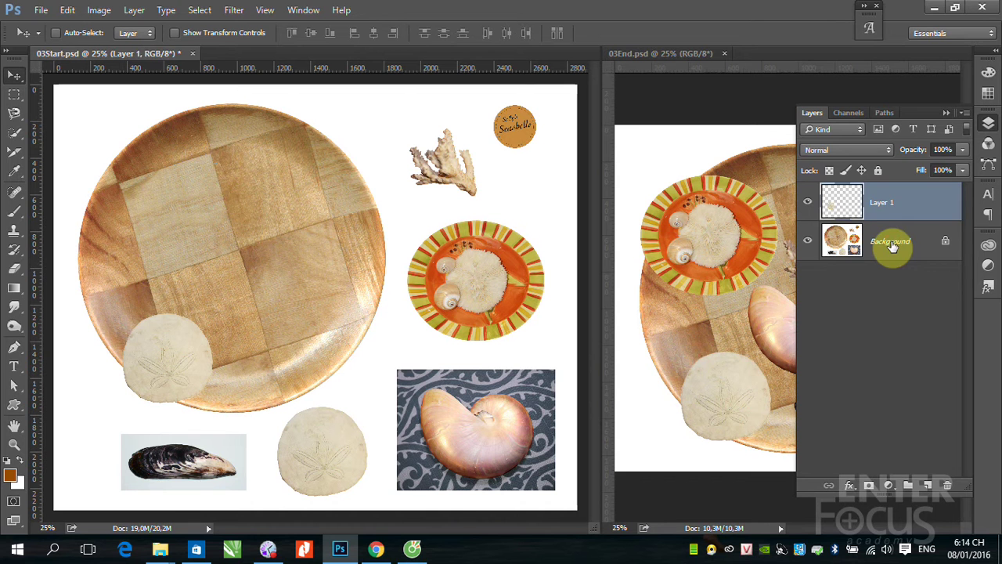
pyautogui.click(891, 243)
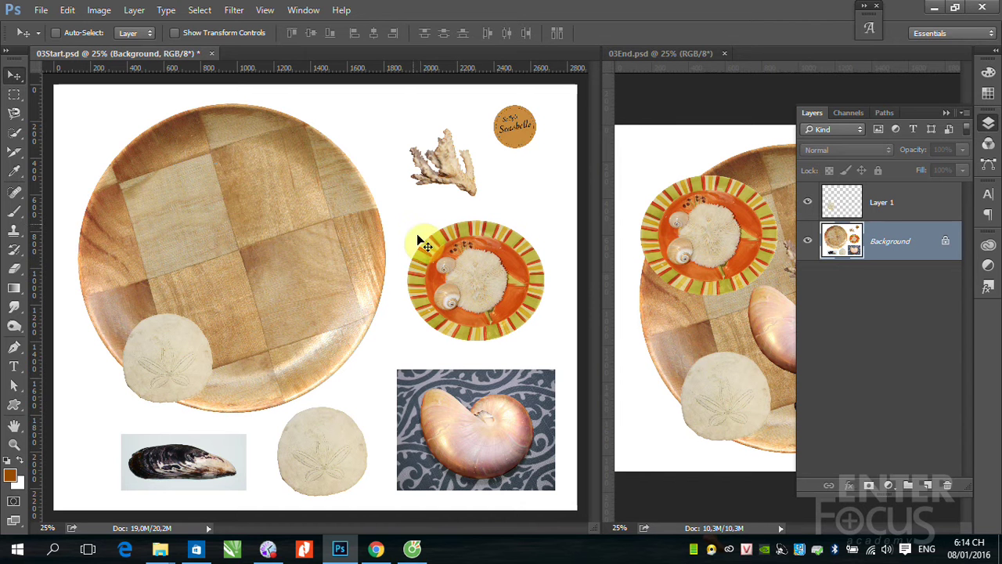
# Zoom in on the striped orange plate and fit an elliptical selection closely around its rim.
pyautogui.hotkey('ctrl', 'space')
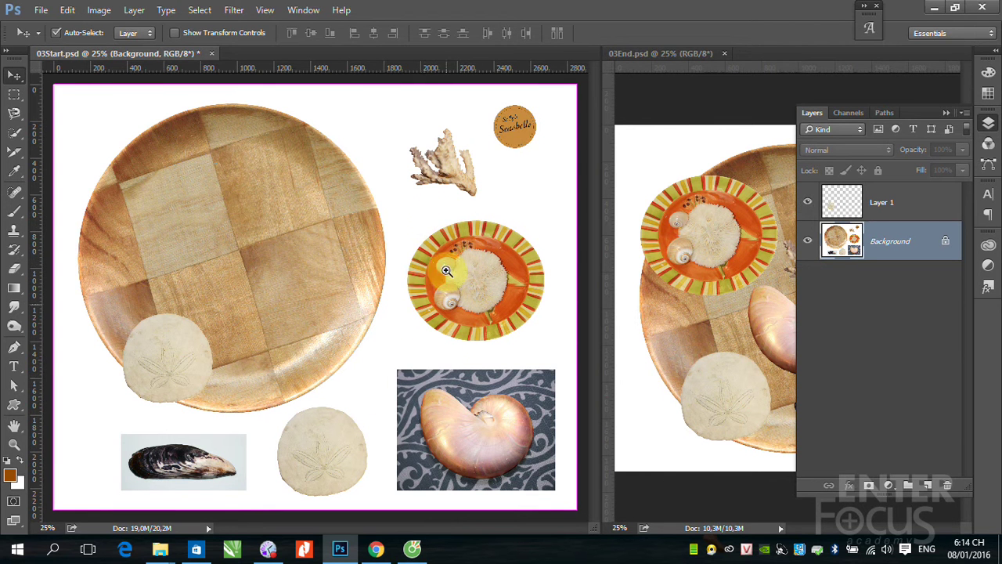
pyautogui.moveTo(404, 211); pyautogui.dragTo(559, 354)
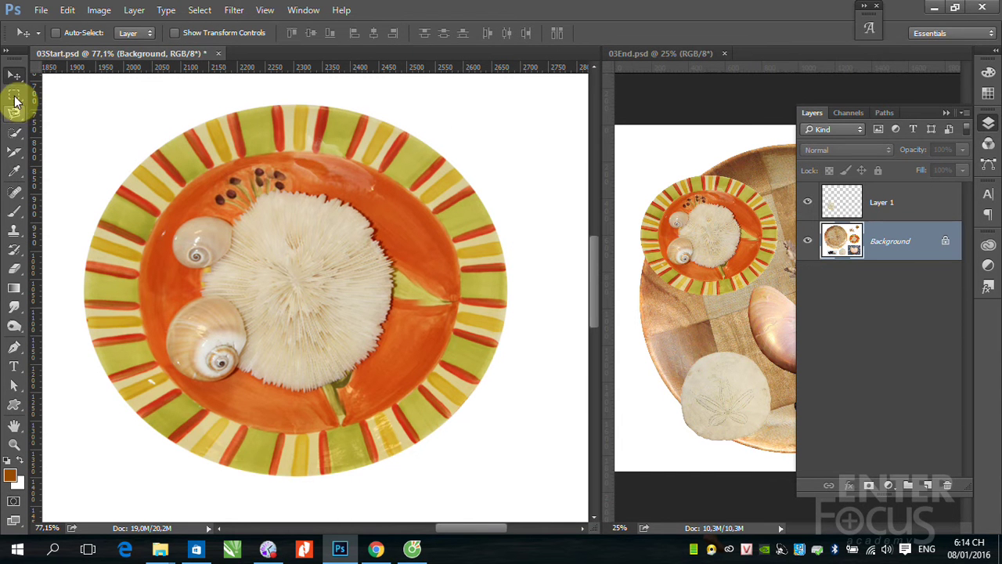
pyautogui.moveTo(14, 94); pyautogui.dragTo(52, 111)
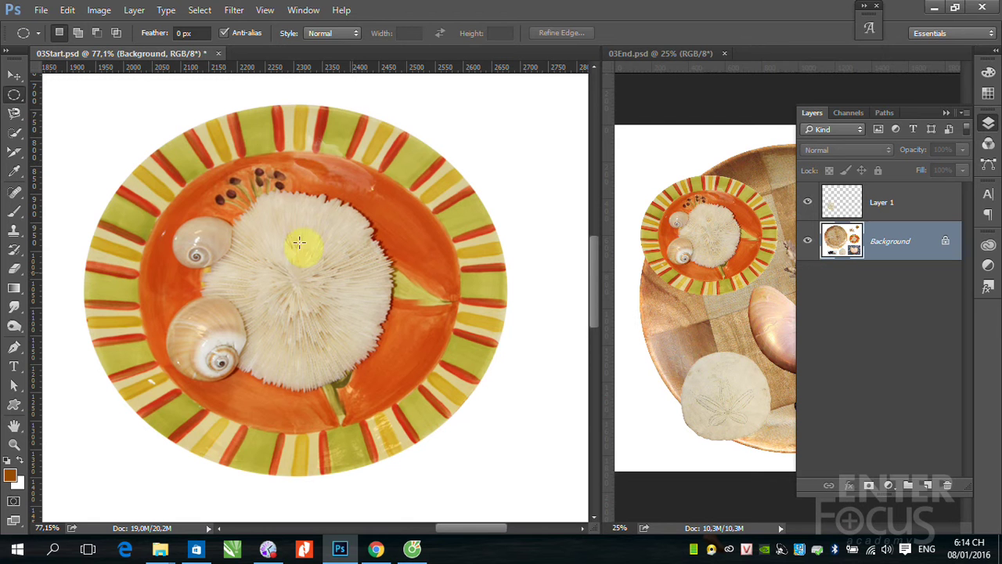
pyautogui.moveTo(141, 166); pyautogui.dragTo(501, 433)
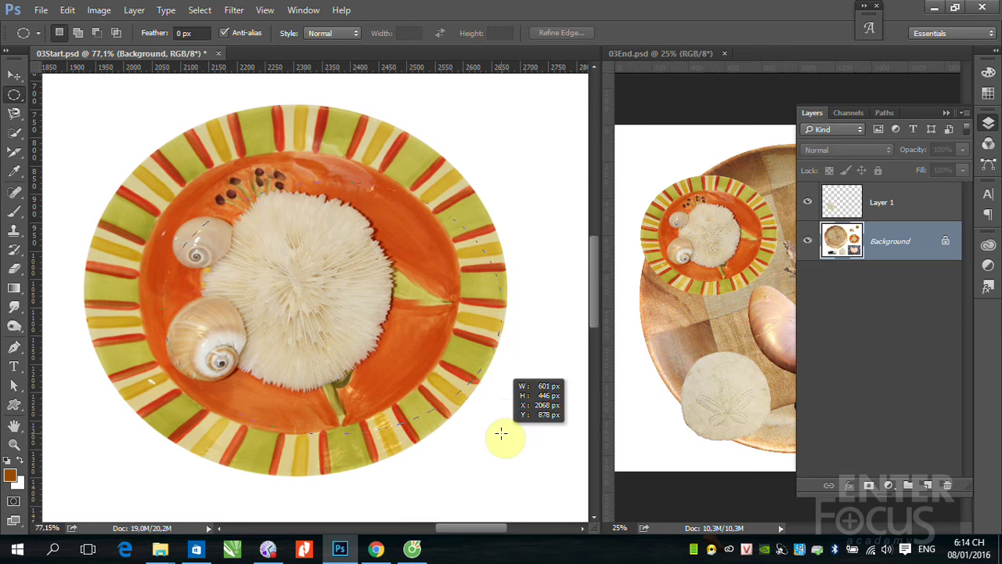
pyautogui.moveTo(501, 433)
pyautogui.mouseDown()
pyautogui.moveTo(466, 357)
pyautogui.moveTo(419, 357)
pyautogui.moveTo(509, 474)
pyautogui.mouseUp()
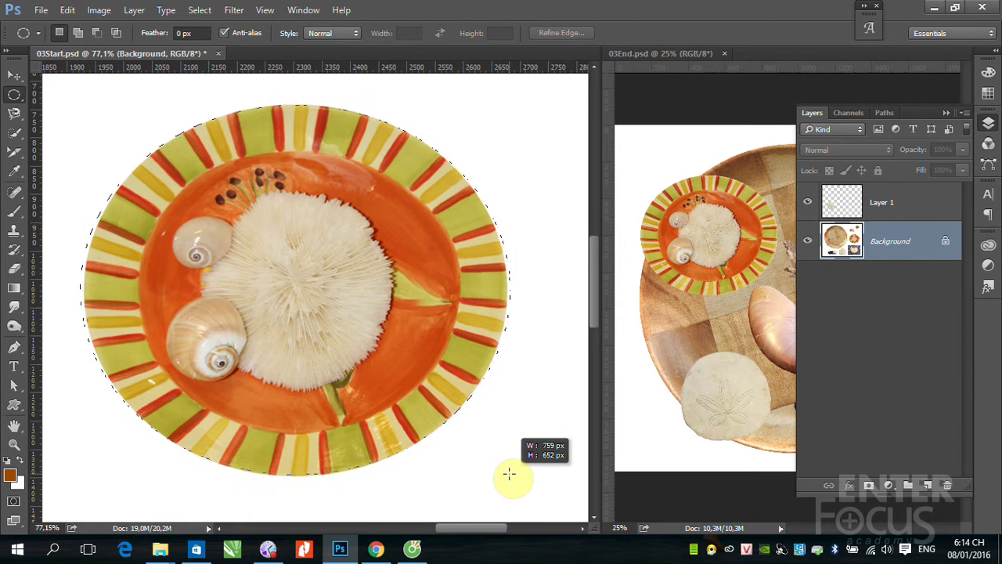
pyautogui.moveTo(509, 474); pyautogui.dragTo(513, 474)
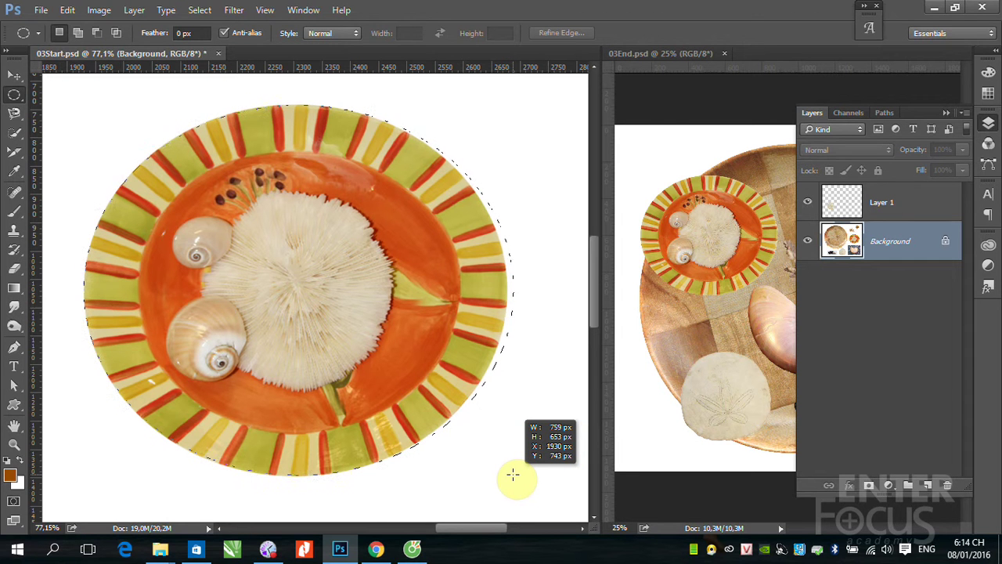
pyautogui.moveTo(513, 473); pyautogui.dragTo(506, 475)
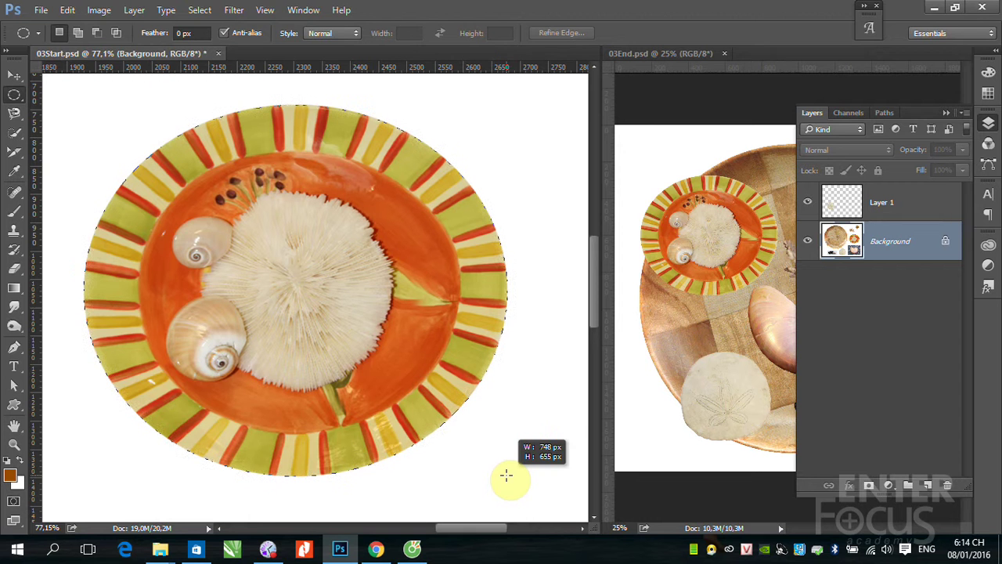
pyautogui.moveTo(507, 474); pyautogui.dragTo(509, 472)
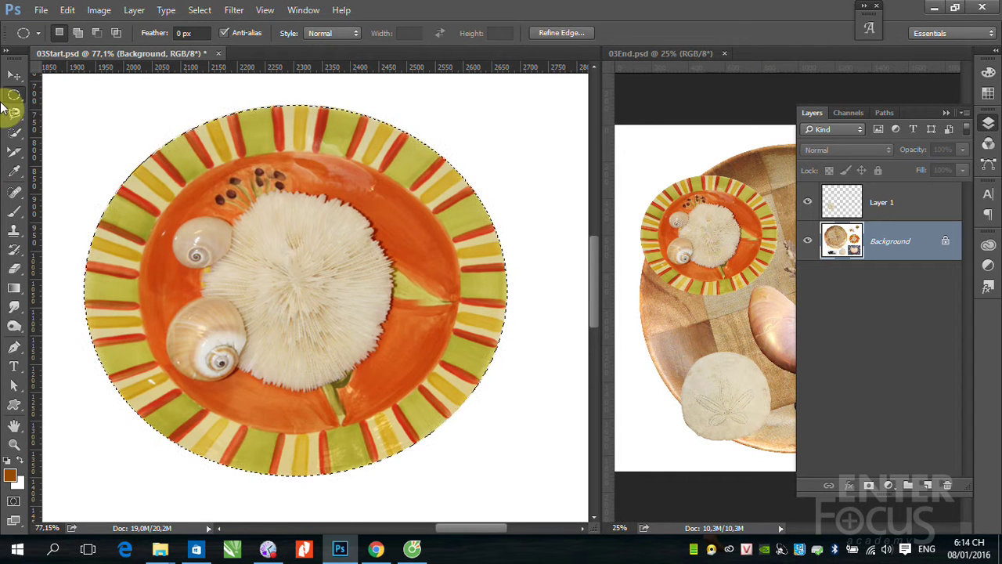
pyautogui.click(14, 75)
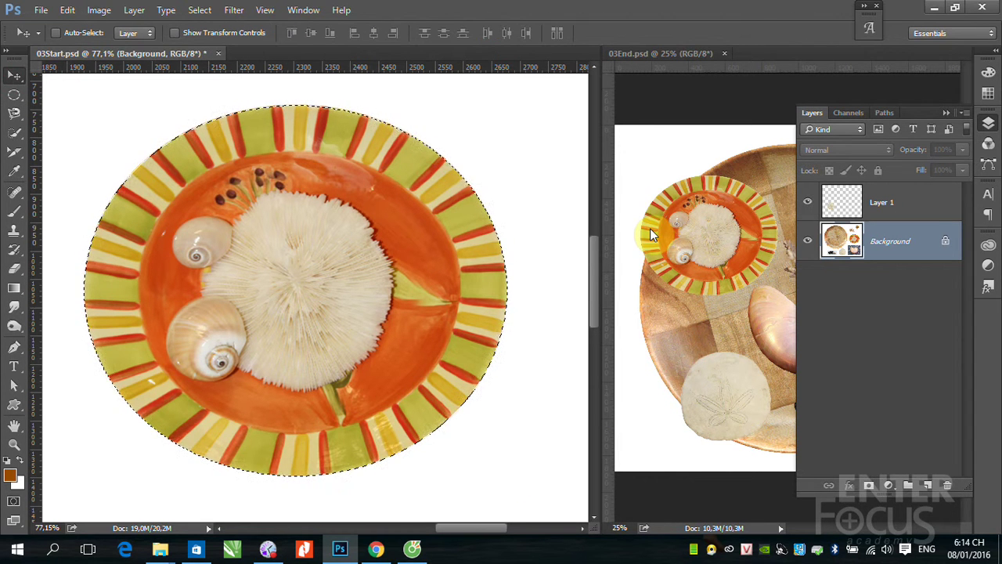
# Copy the striped plate to Layer 2, move it to the wooden plate's upper left, zoom into the mussel.
pyautogui.hotkey('ctrl', 'j')
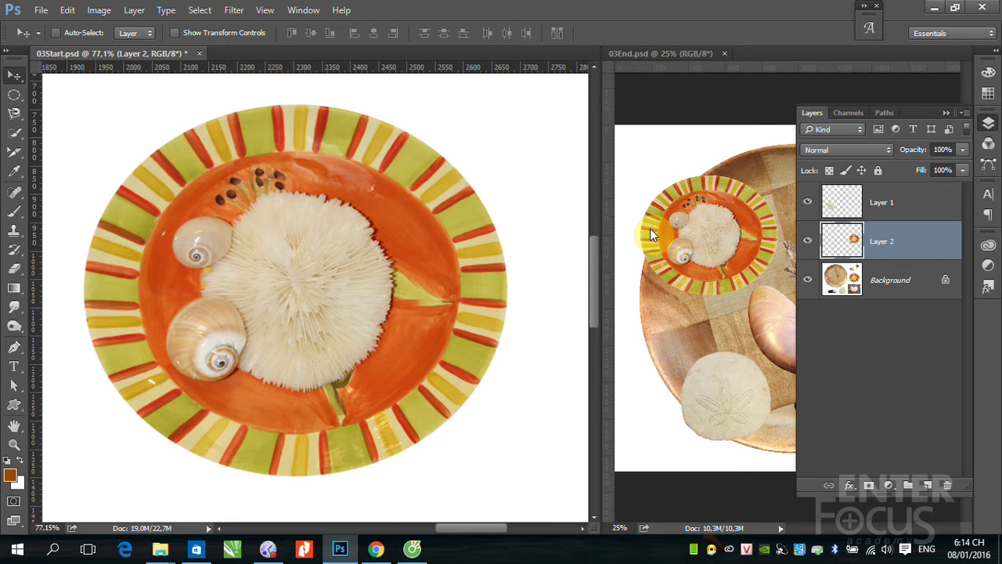
pyautogui.hotkey('ctrl', '1')
pyautogui.hotkey('ctrl', '0')
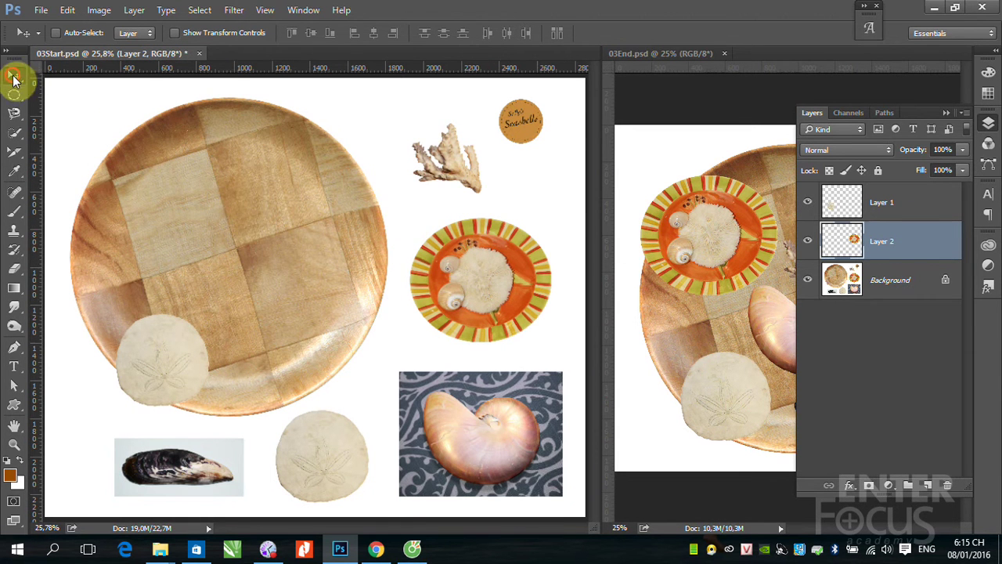
pyautogui.moveTo(470, 272)
pyautogui.mouseDown()
pyautogui.moveTo(149, 240)
pyautogui.moveTo(125, 230)
pyautogui.moveTo(133, 209)
pyautogui.mouseUp()
pyautogui.click(942, 111)
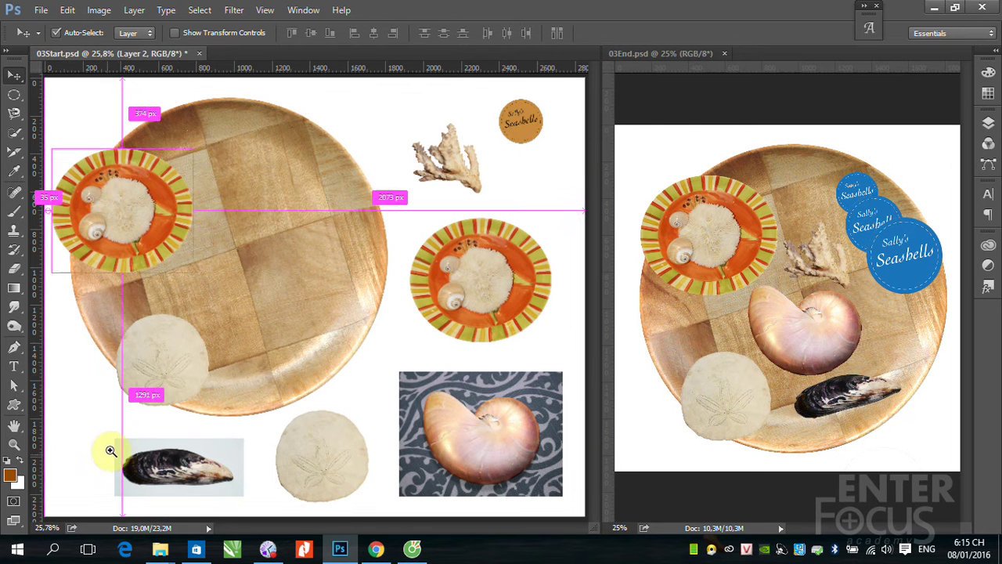
pyautogui.moveTo(109, 431); pyautogui.dragTo(281, 493)
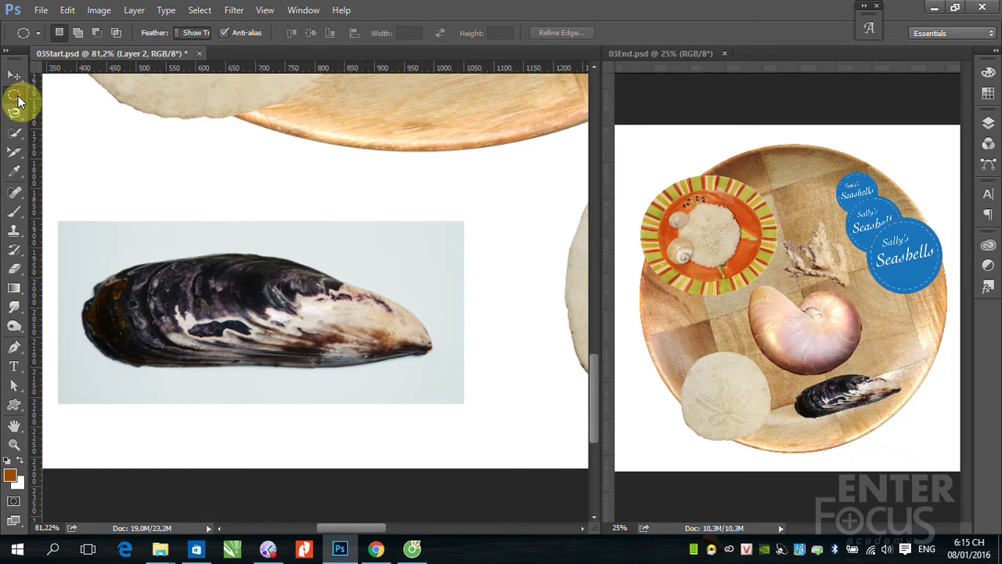
# Enclose the mussel photo in a rectangular selection.
pyautogui.moveTo(14, 94); pyautogui.dragTo(47, 89)
pyautogui.moveTo(69, 237); pyautogui.dragTo(448, 391)
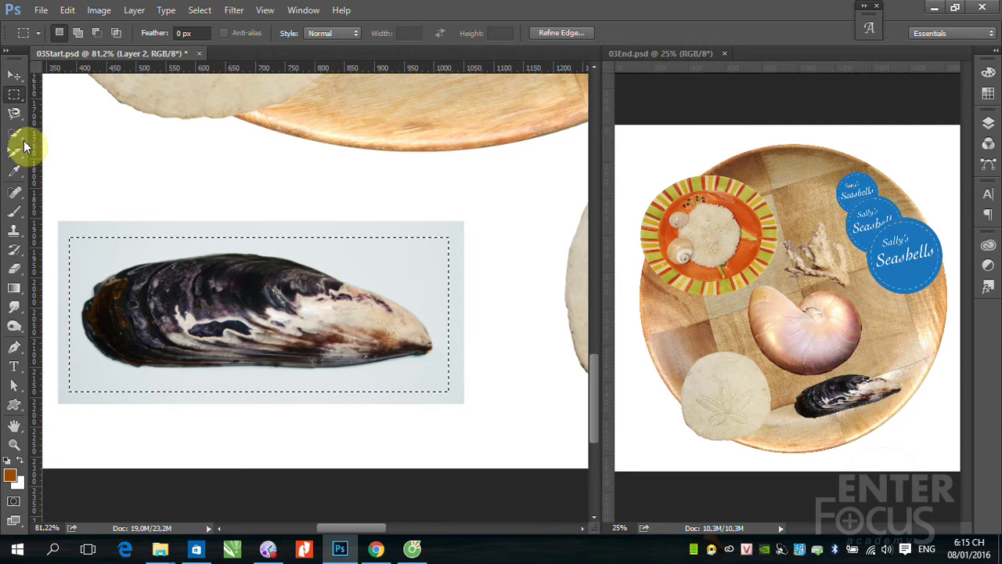
pyautogui.moveTo(21, 129); pyautogui.dragTo(63, 145)
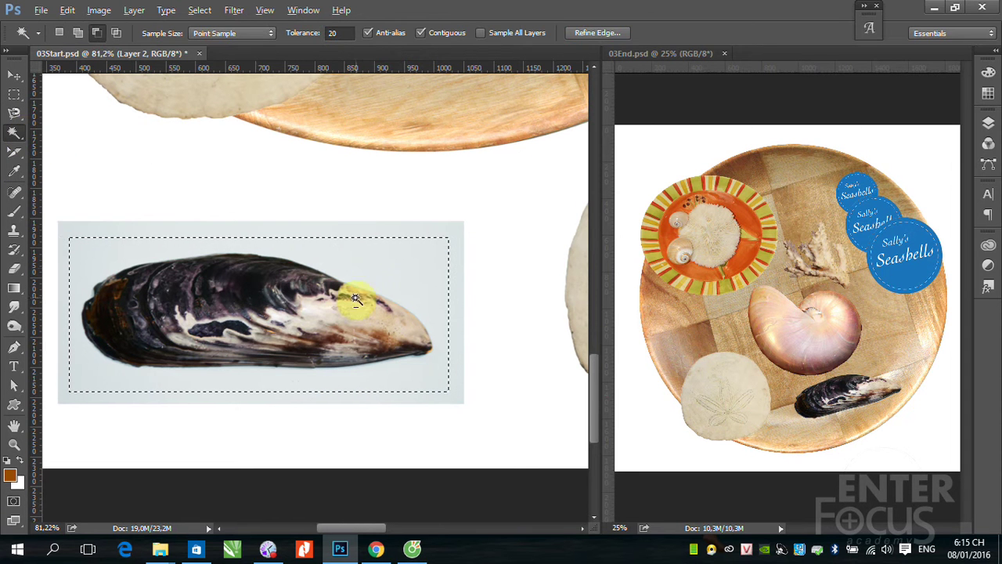
pyautogui.click(394, 271)
pyautogui.click(503, 212)
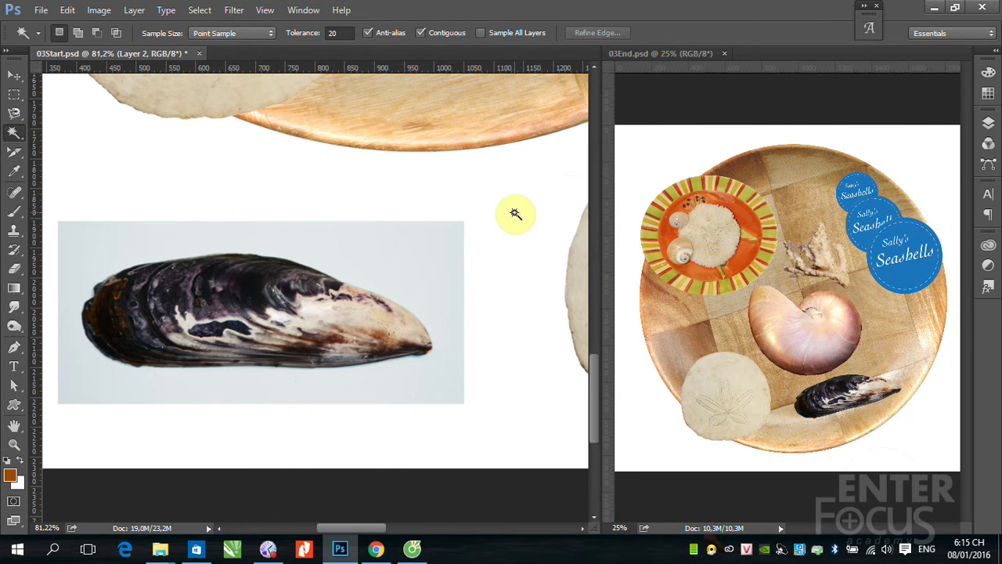
pyautogui.click(14, 92)
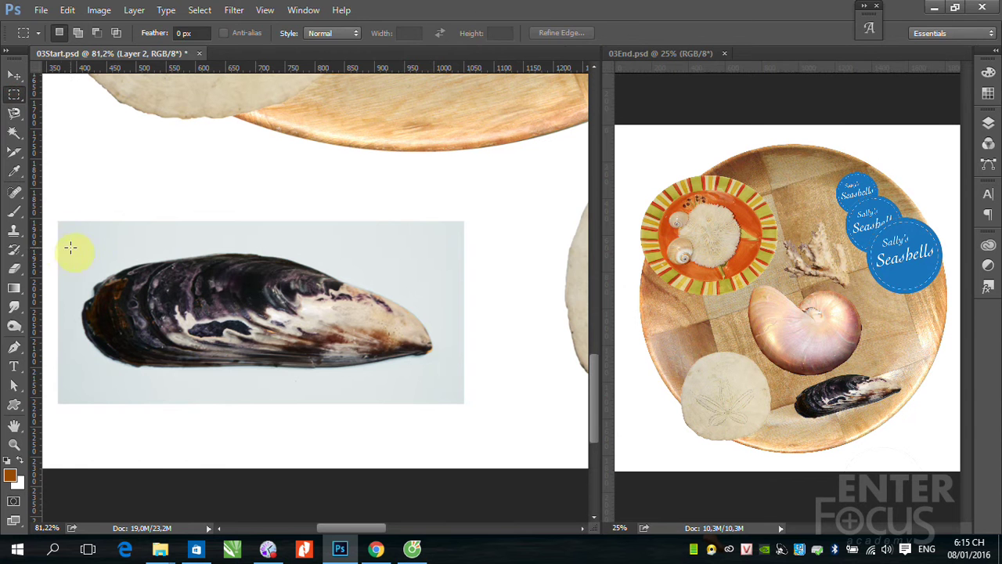
pyautogui.moveTo(71, 247); pyautogui.dragTo(443, 389)
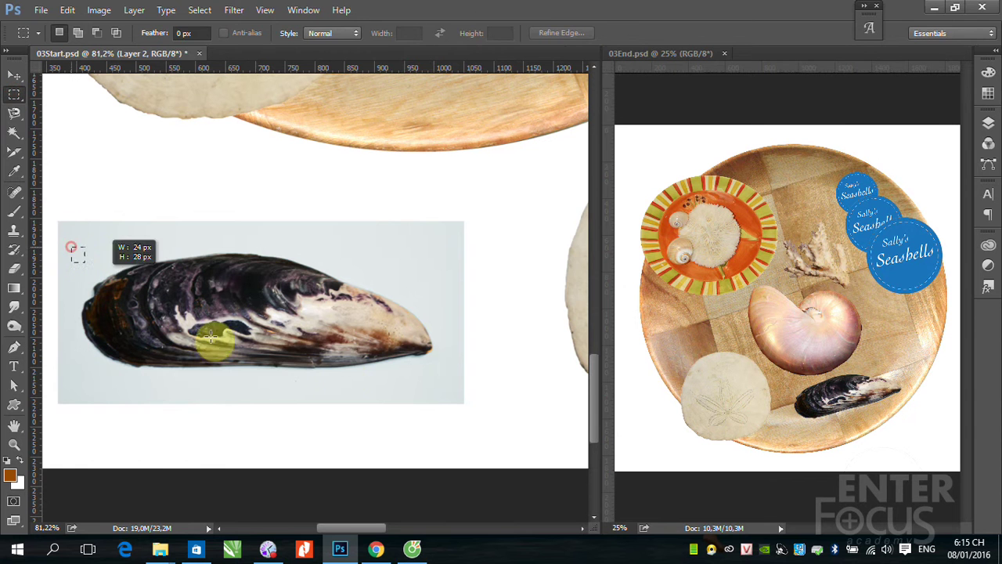
pyautogui.click(15, 131)
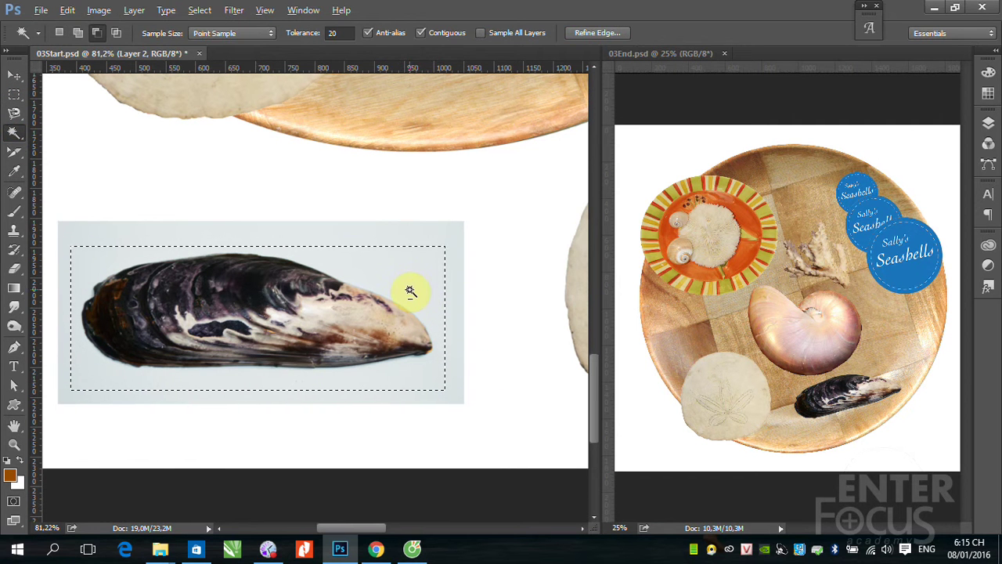
# On the Background layer, subtract the pale backdrop with the Magic Wand, leaving only the mussel.
pyautogui.click(988, 123)
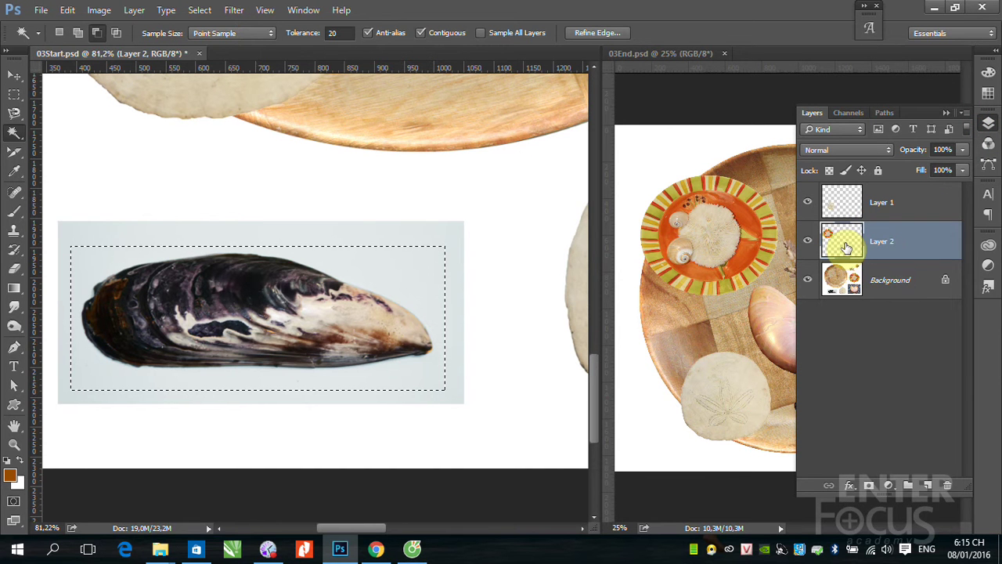
pyautogui.click(893, 288)
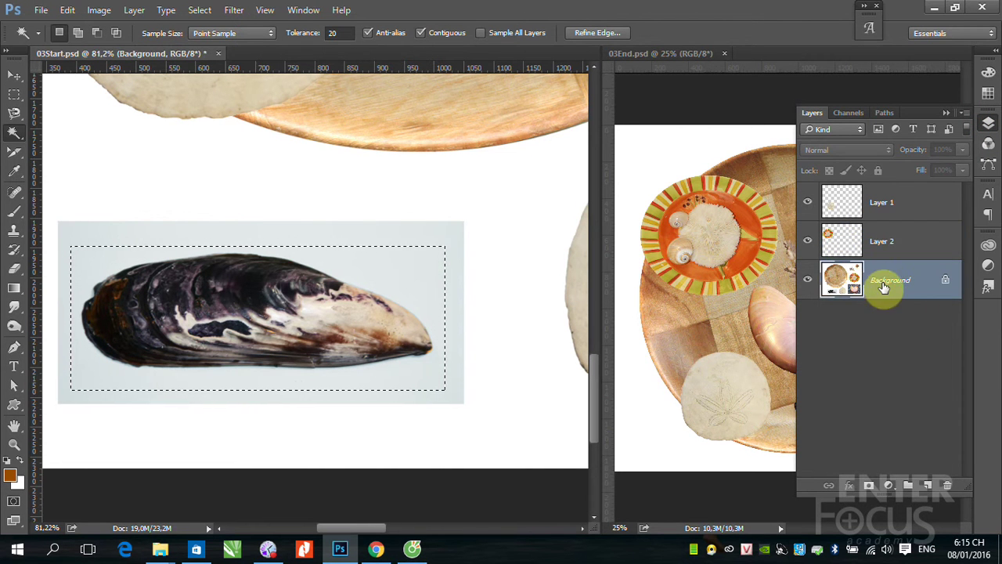
pyautogui.press('alt')
pyautogui.keyDown('alt'); pyautogui.click(410, 271); pyautogui.keyUp('alt')
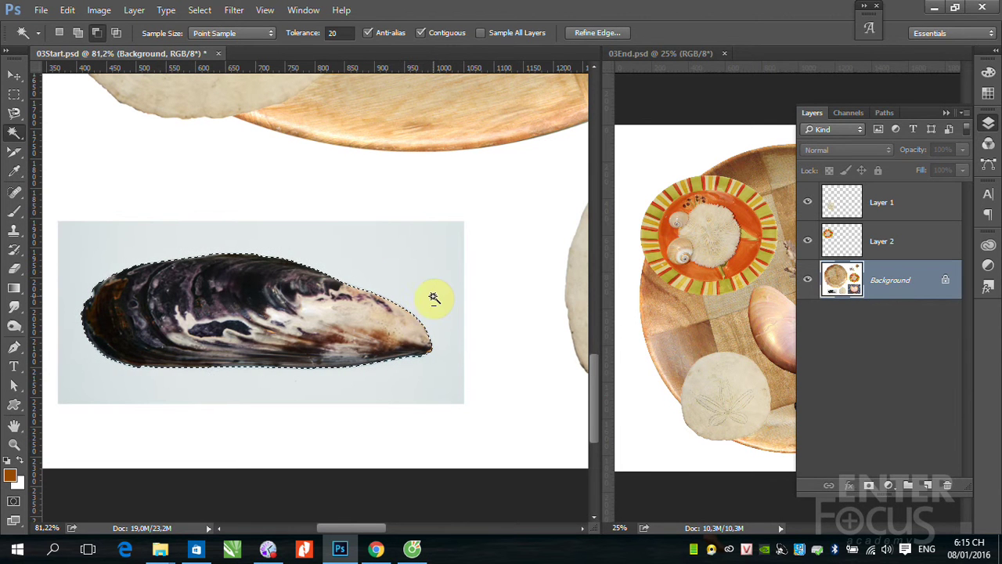
pyautogui.click(14, 76)
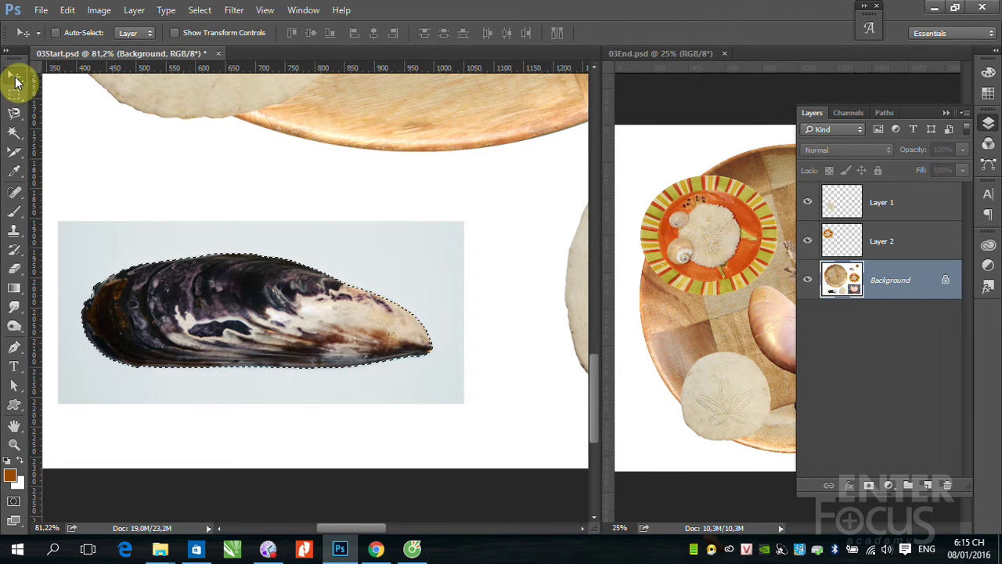
pyautogui.hotkey('ctrl', '-')
pyautogui.hotkey('ctrl', '-')
pyautogui.hotkey('ctrl', '-')
pyautogui.hotkey('ctrl', '-')
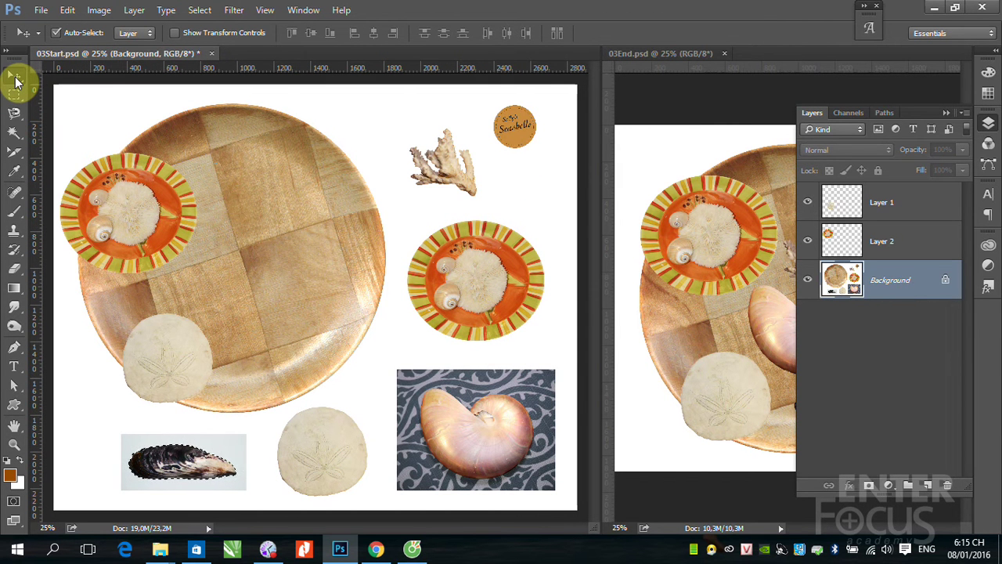
# Copy the mussel to Layer 3 and drag it onto the wooden plate beside the sand dollar.
pyautogui.hotkey('ctrl', 'j')
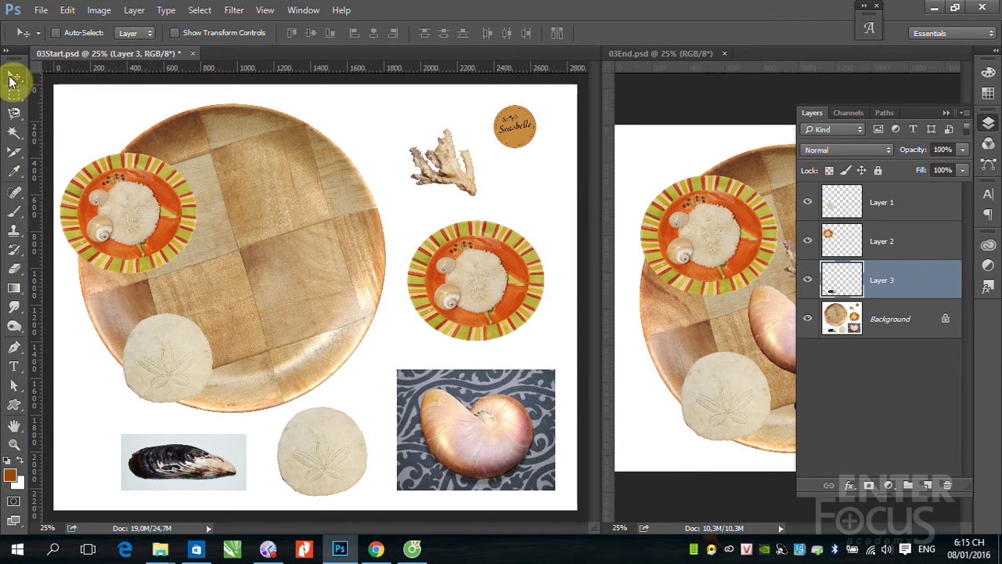
pyautogui.click(946, 113)
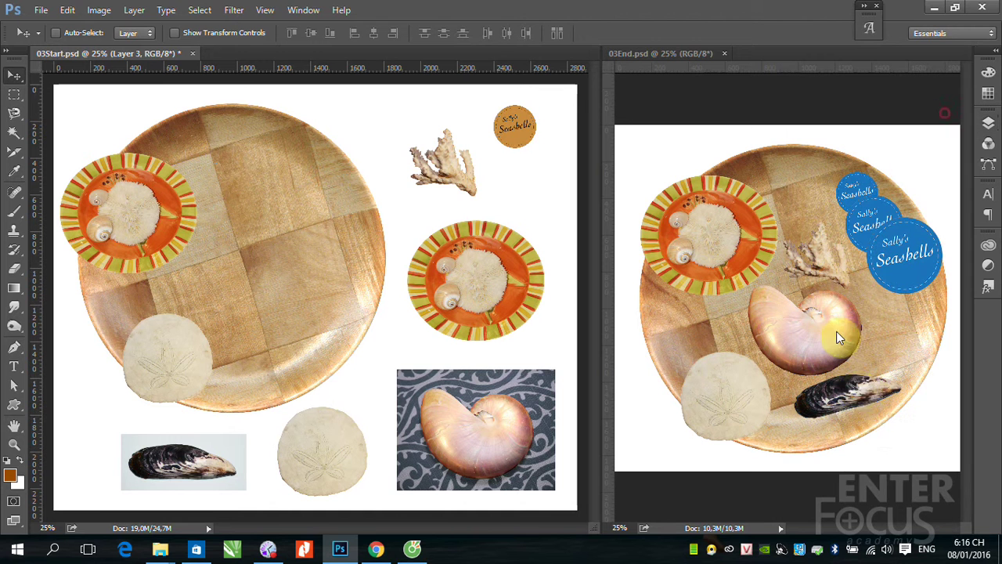
pyautogui.moveTo(178, 462)
pyautogui.mouseDown()
pyautogui.moveTo(295, 338)
pyautogui.moveTo(284, 355)
pyautogui.mouseUp()
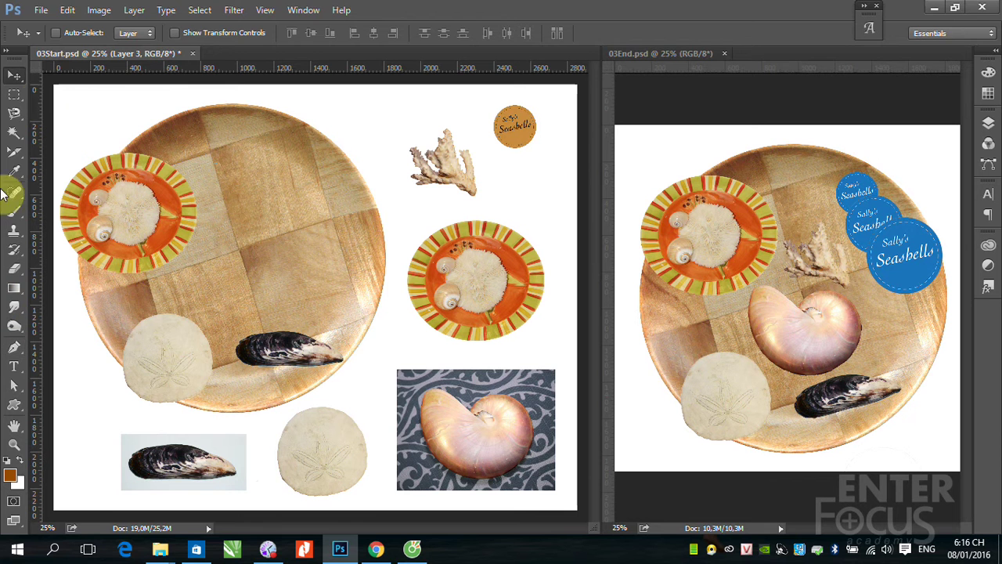
pyautogui.click(68, 11)
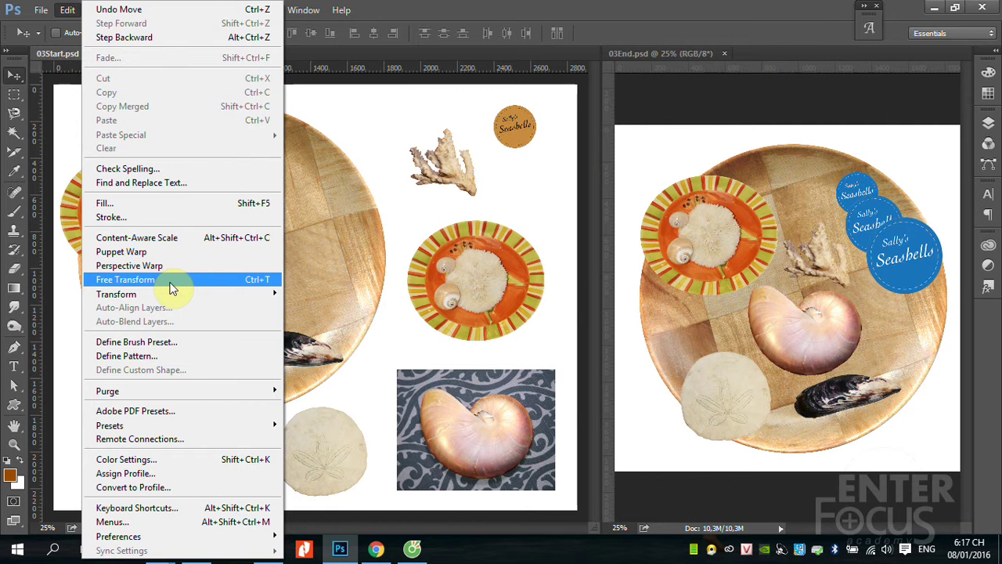
# Free Transform the mussel, rotating it about 21 degrees so it tilts up to the right.
pyautogui.click(171, 286)
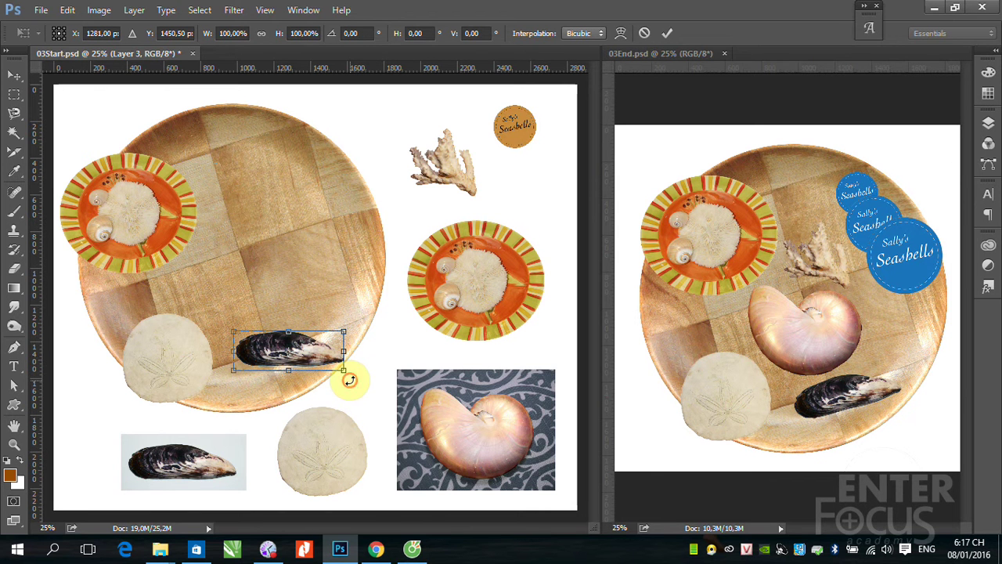
pyautogui.moveTo(349, 380); pyautogui.dragTo(373, 354)
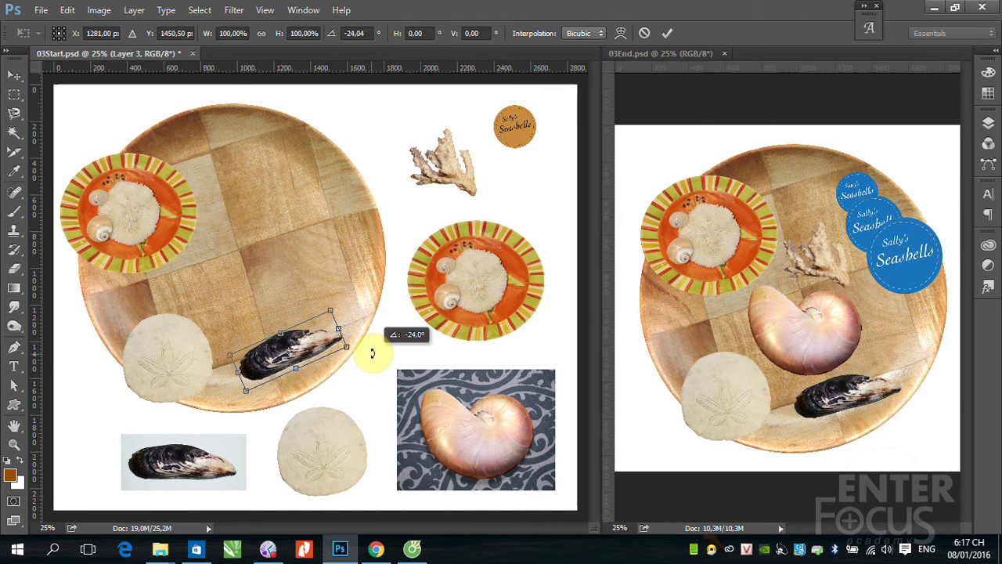
pyautogui.moveTo(373, 355); pyautogui.dragTo(371, 353)
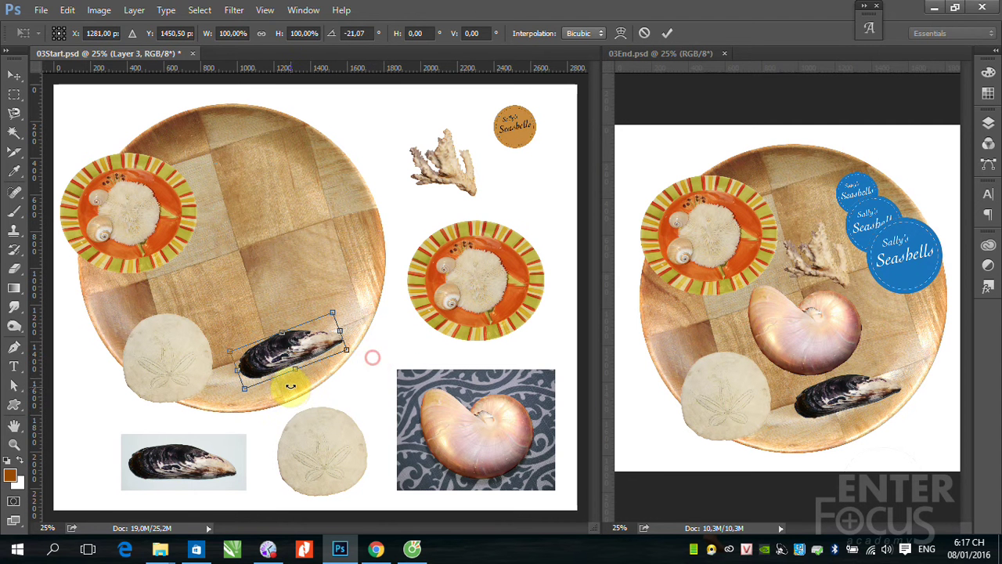
pyautogui.press('Return')
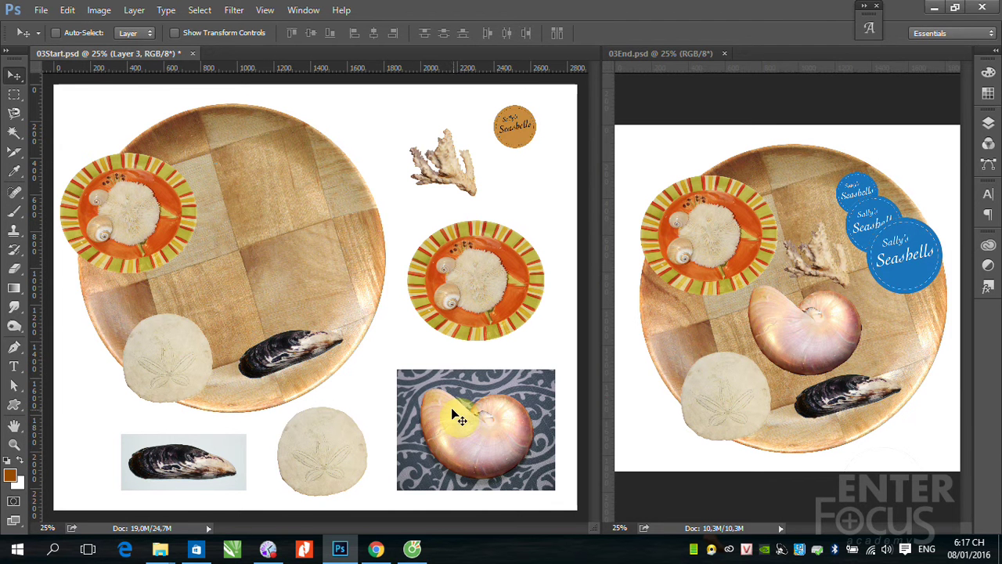
# Select the coral on the Background layer, subtracting its white backdrop with the Magic Wand.
pyautogui.click(12, 100)
pyautogui.moveTo(393, 121); pyautogui.dragTo(485, 206)
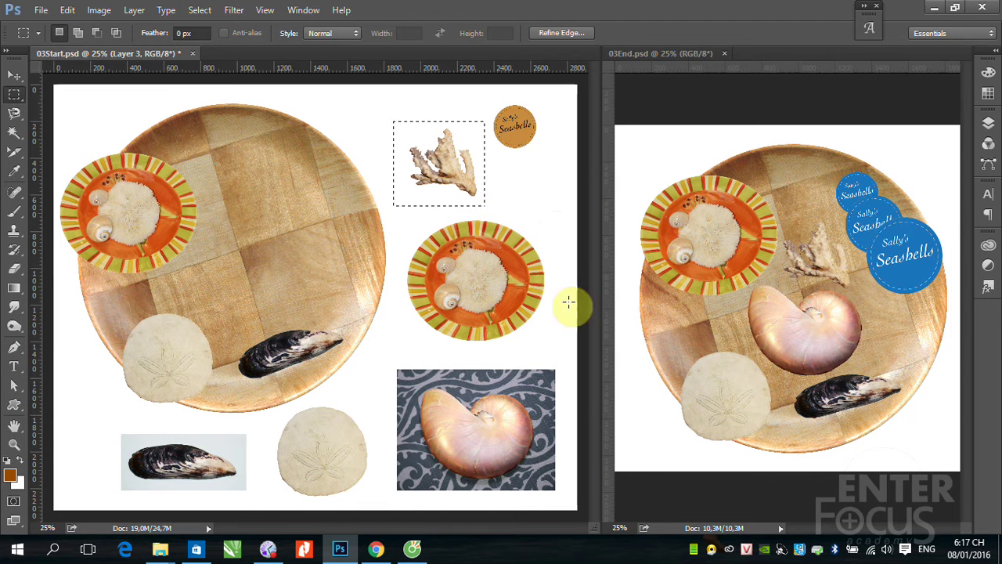
pyautogui.click(988, 129)
pyautogui.click(887, 318)
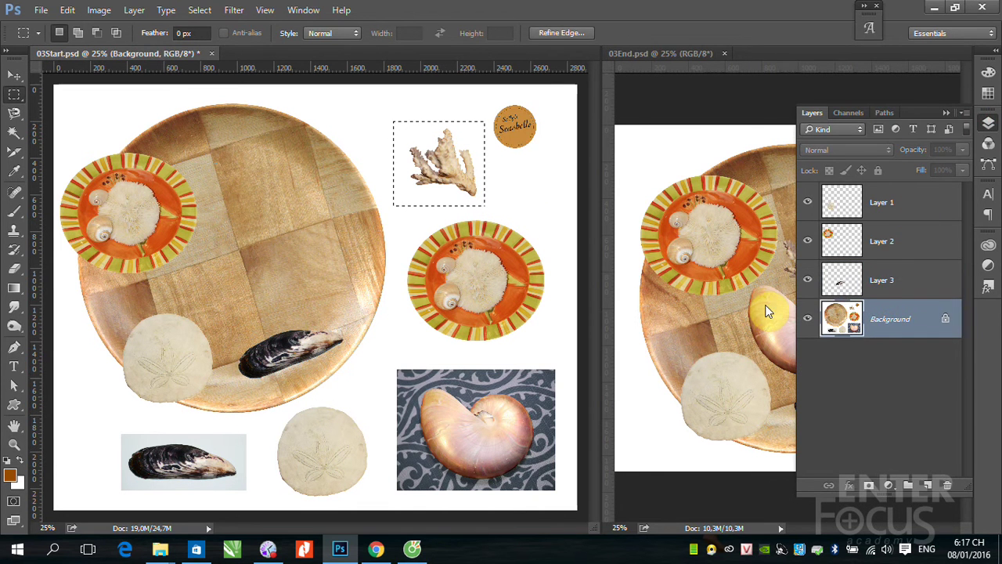
pyautogui.moveTo(483, 212); pyautogui.dragTo(469, 208)
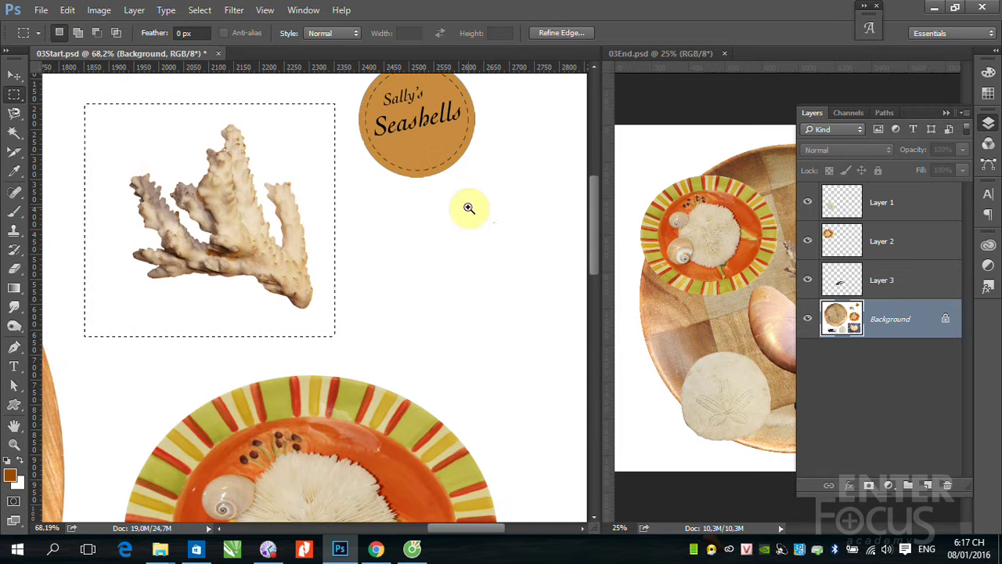
pyautogui.click(17, 136)
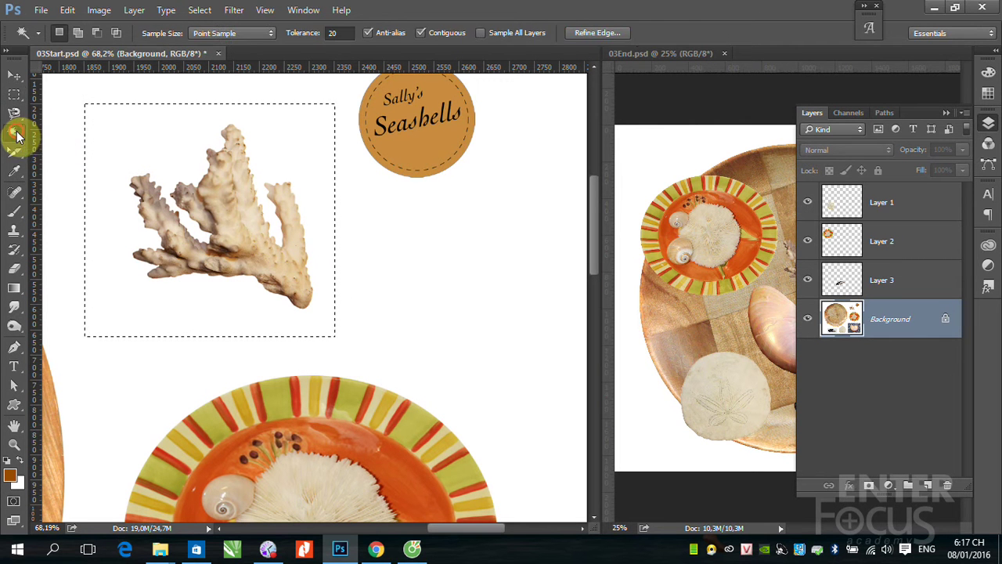
pyautogui.press('alt')
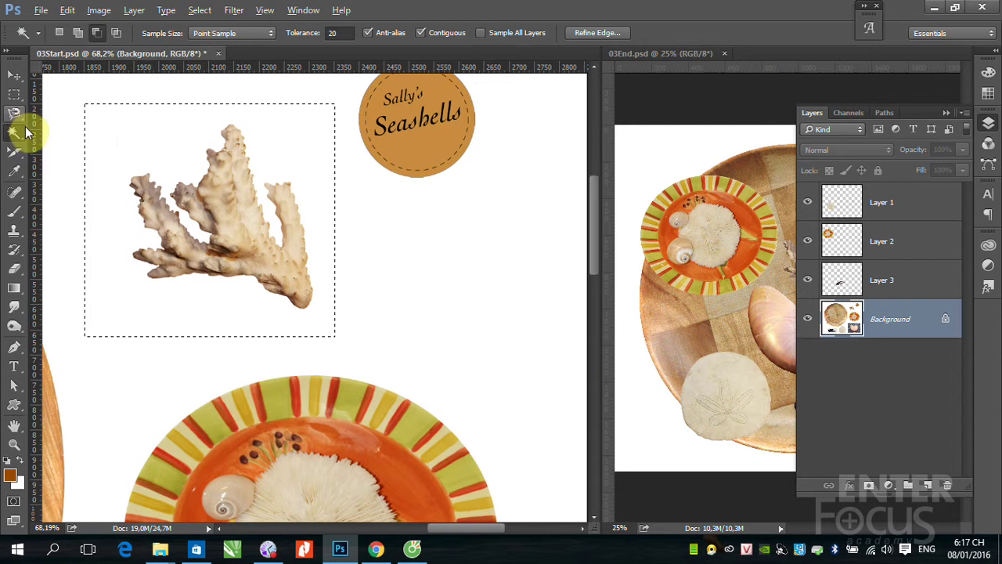
pyautogui.keyDown('alt'); pyautogui.click(284, 149); pyautogui.keyUp('alt')
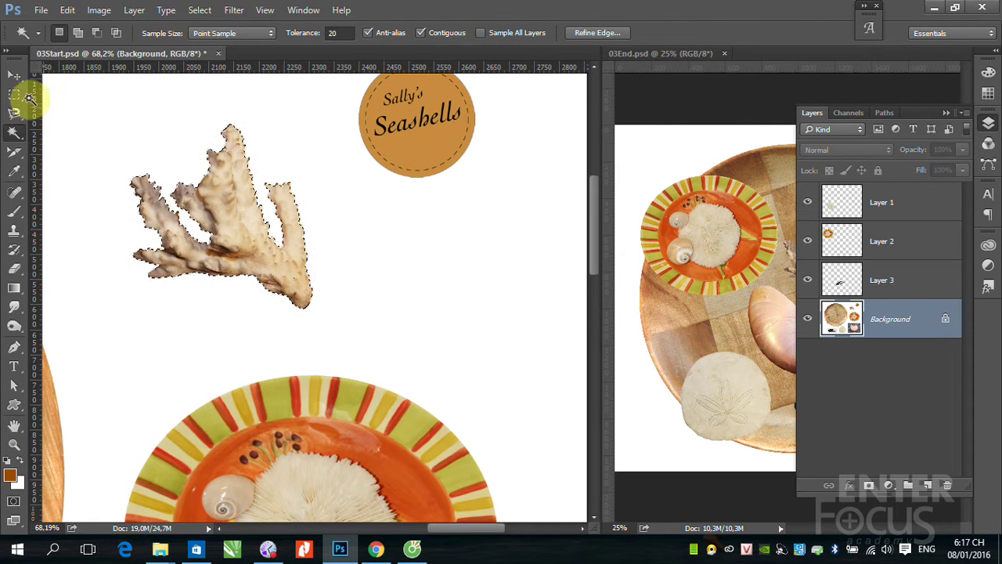
# Copy the coral onto new Layer 4 and fit the whole composition on screen.
pyautogui.click(16, 77)
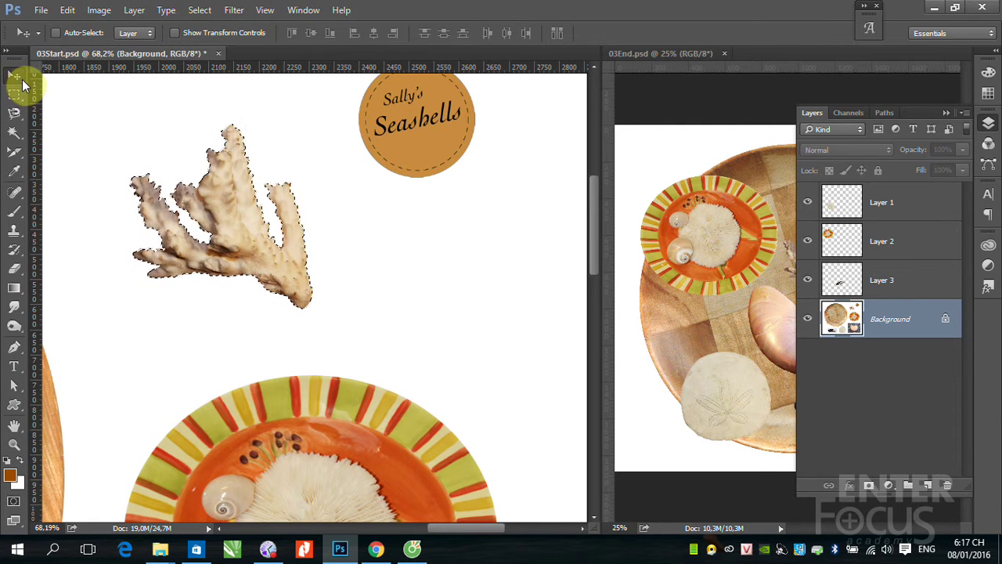
pyautogui.hotkey('ctrl', 'j')
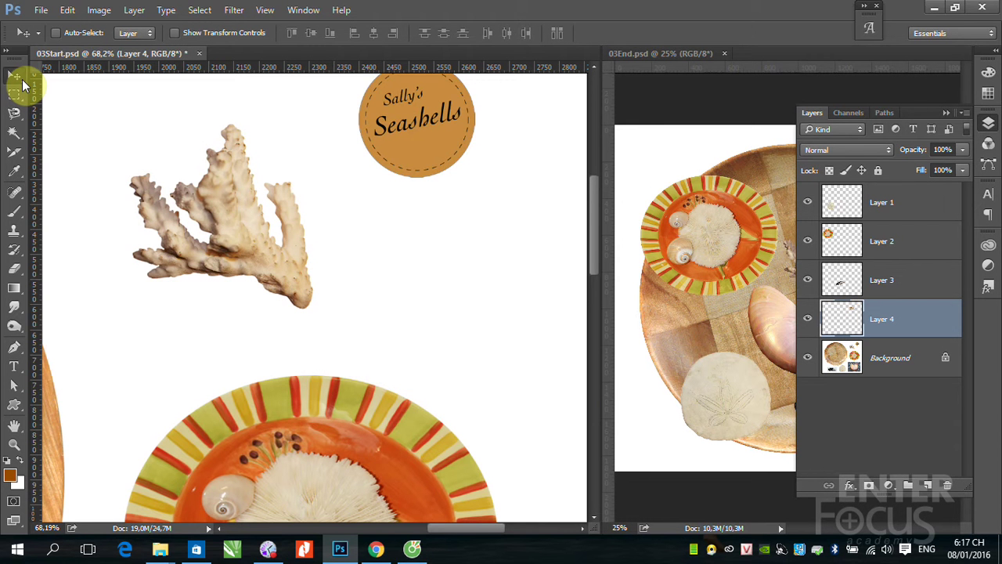
pyautogui.hotkey('ctrl', '0')
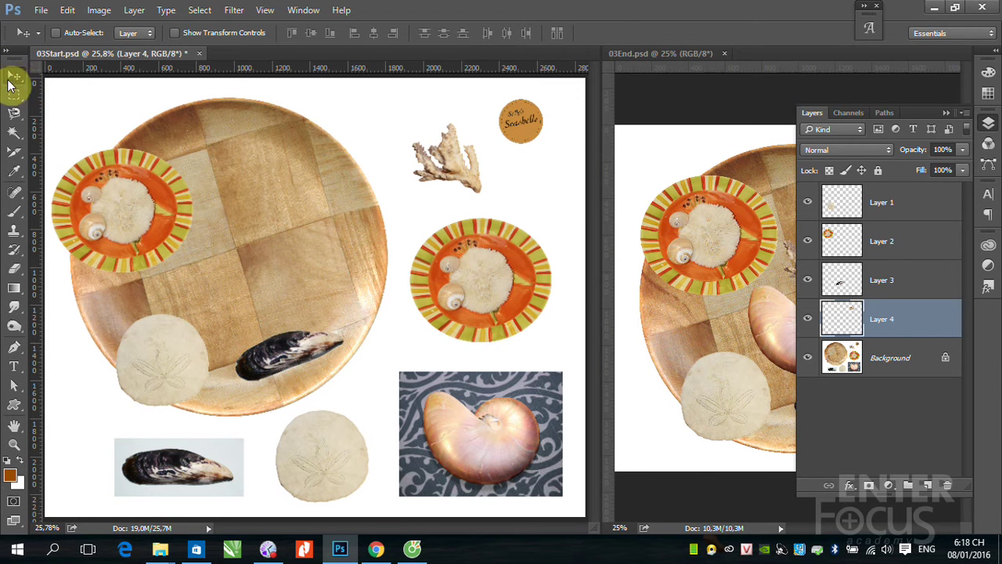
# Drag the coral from the top right onto the wooden plate beside the striped plate.
pyautogui.click(946, 112)
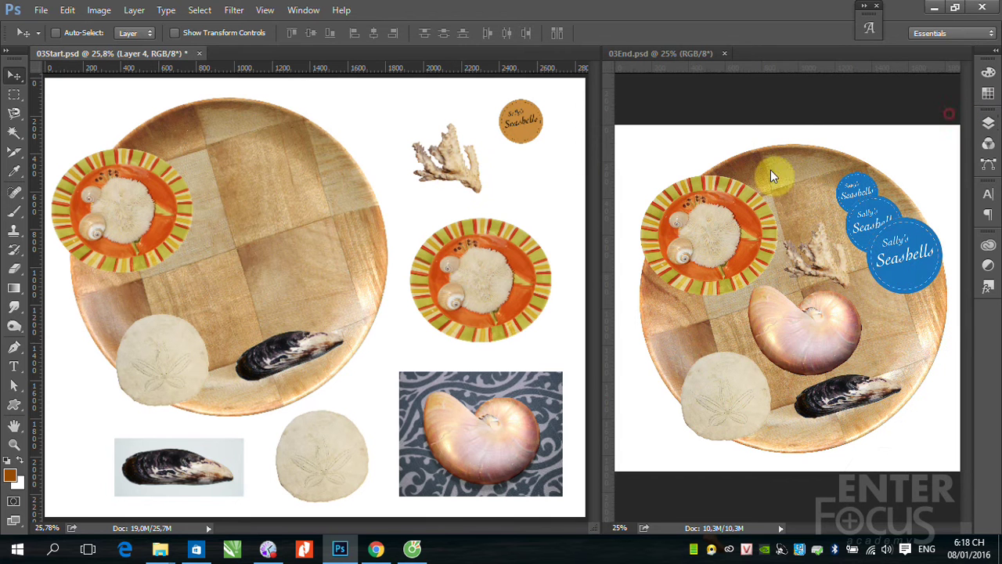
pyautogui.moveTo(463, 181); pyautogui.dragTo(253, 227)
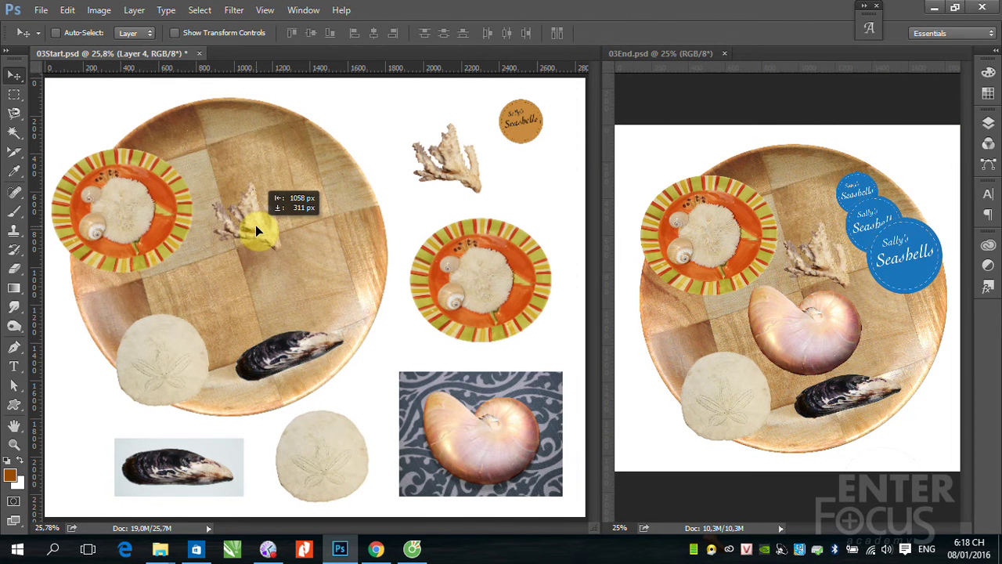
pyautogui.moveTo(256, 224); pyautogui.dragTo(255, 223)
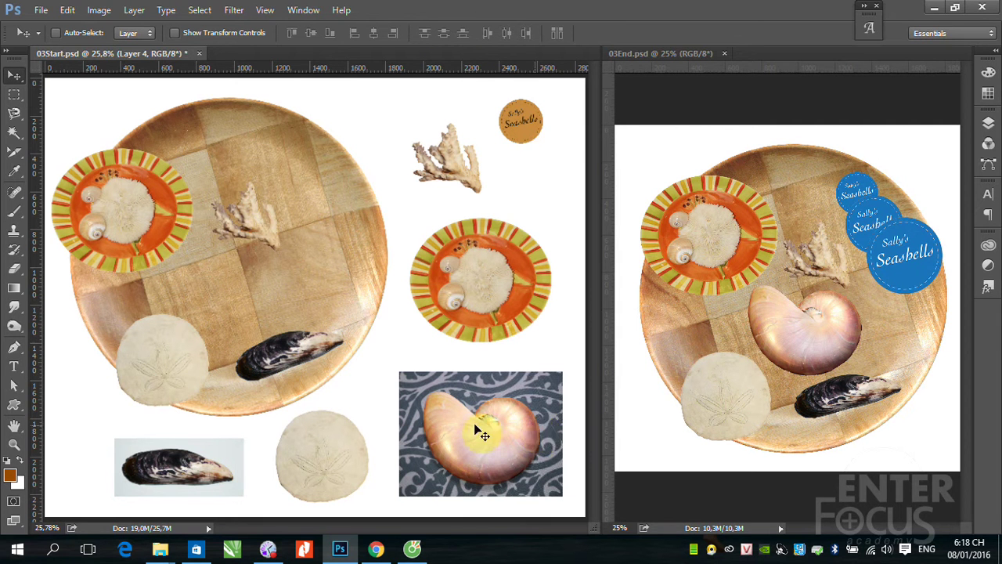
pyautogui.click(12, 131)
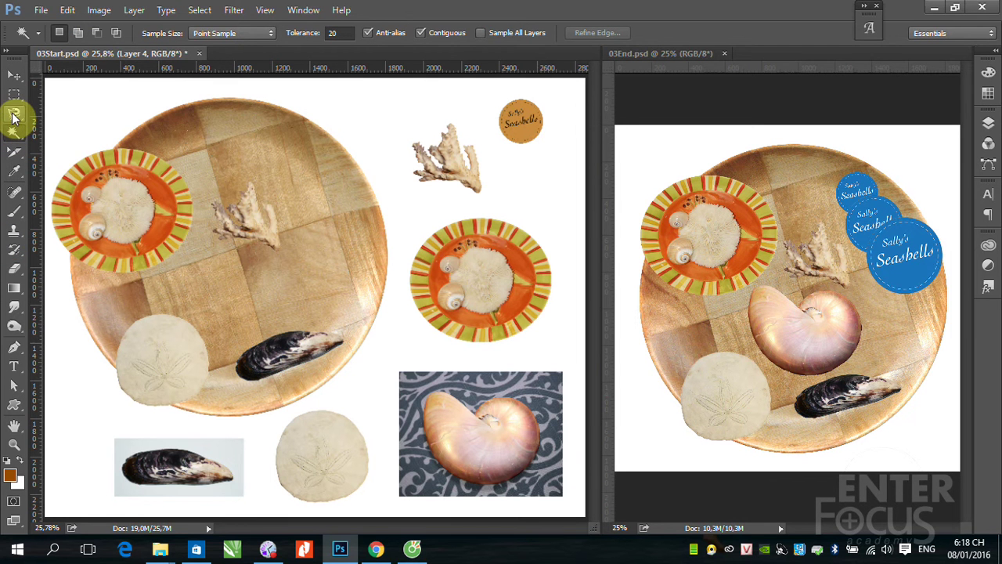
pyautogui.click(12, 118)
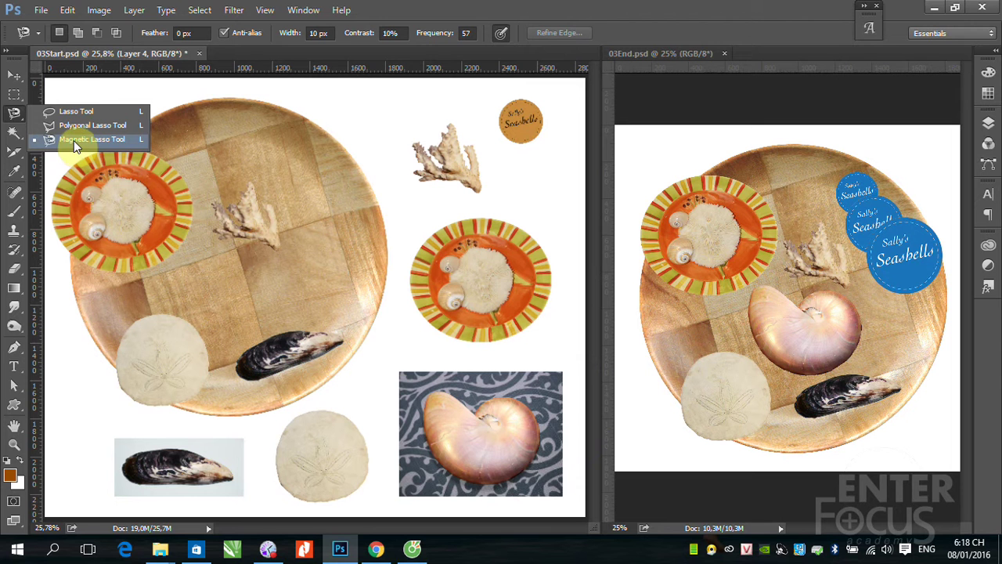
pyautogui.click(17, 140)
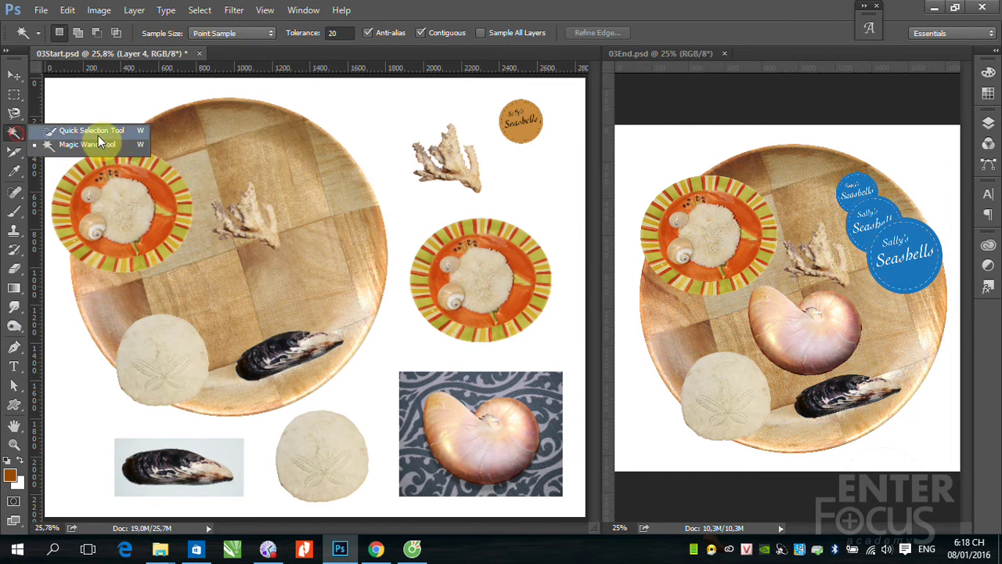
pyautogui.click(92, 131)
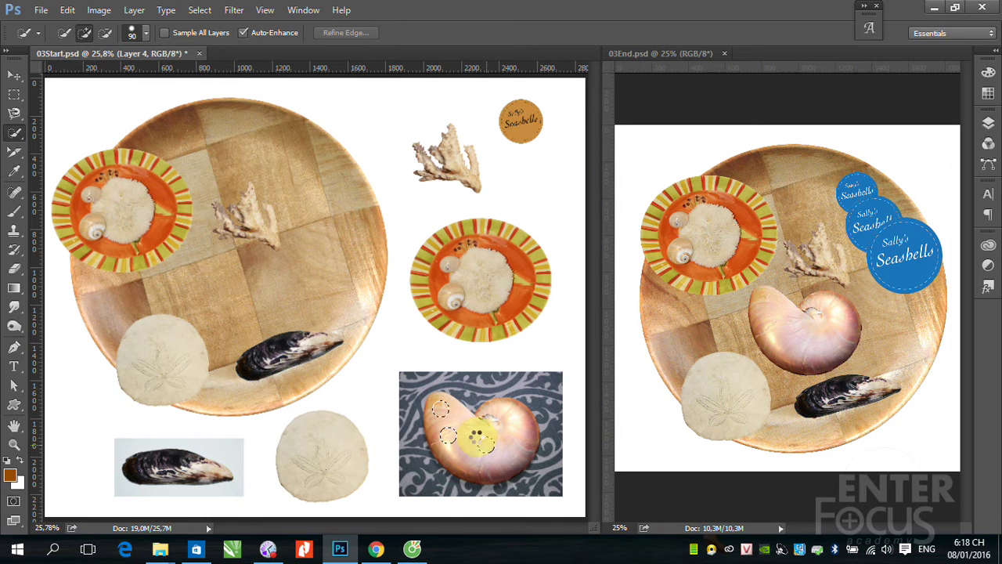
pyautogui.moveTo(464, 423); pyautogui.dragTo(448, 426)
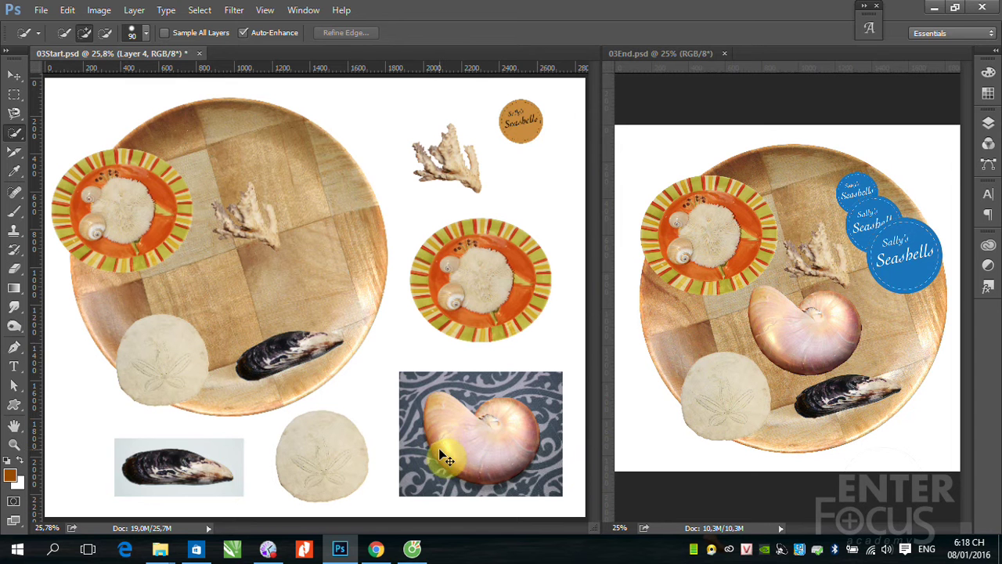
pyautogui.scroll(5, 369, 325)
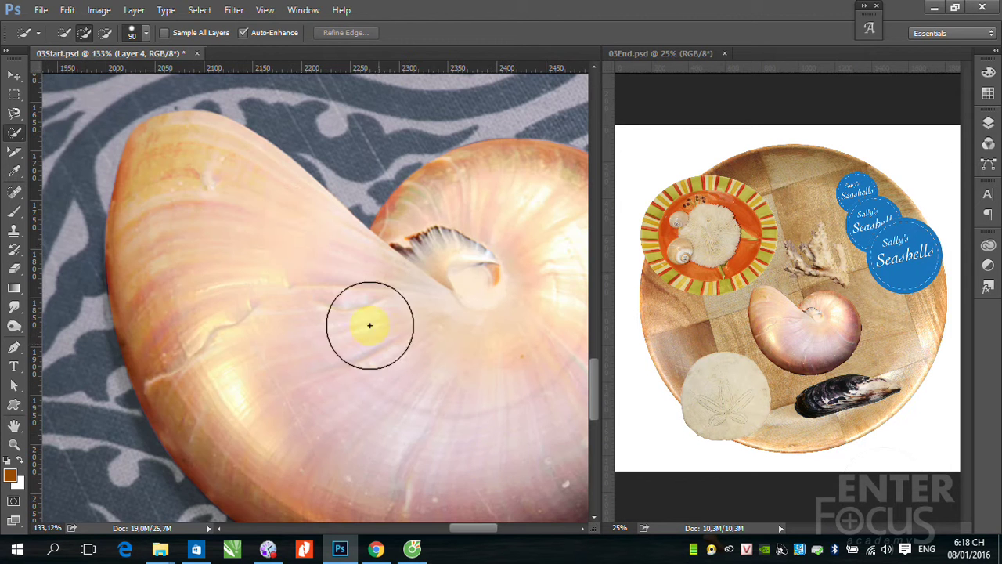
pyautogui.click(228, 175)
pyautogui.moveTo(253, 196); pyautogui.dragTo(409, 264)
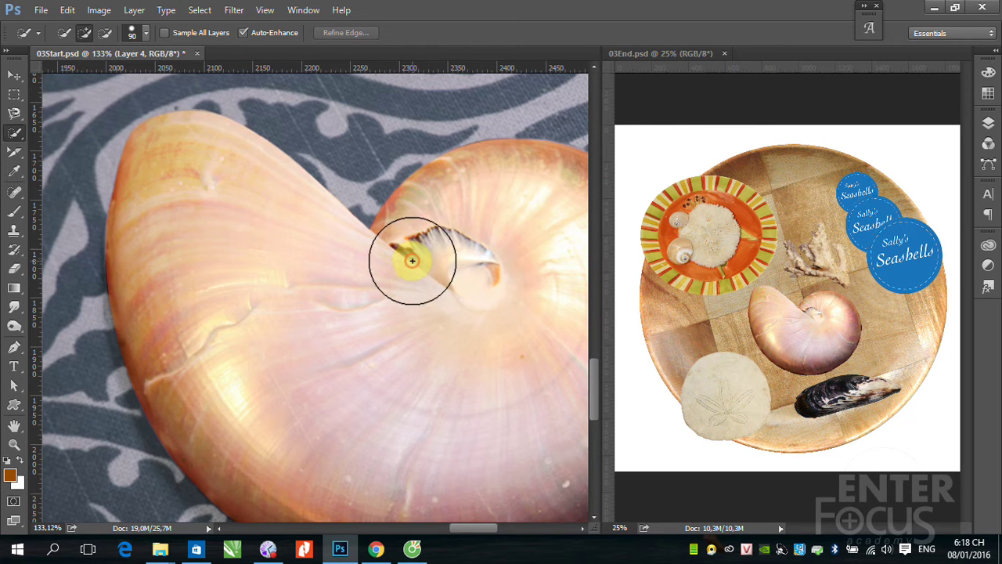
pyautogui.moveTo(409, 264)
pyautogui.mouseDown()
pyautogui.moveTo(482, 203)
pyautogui.moveTo(446, 381)
pyautogui.moveTo(359, 360)
pyautogui.moveTo(291, 279)
pyautogui.mouseUp()
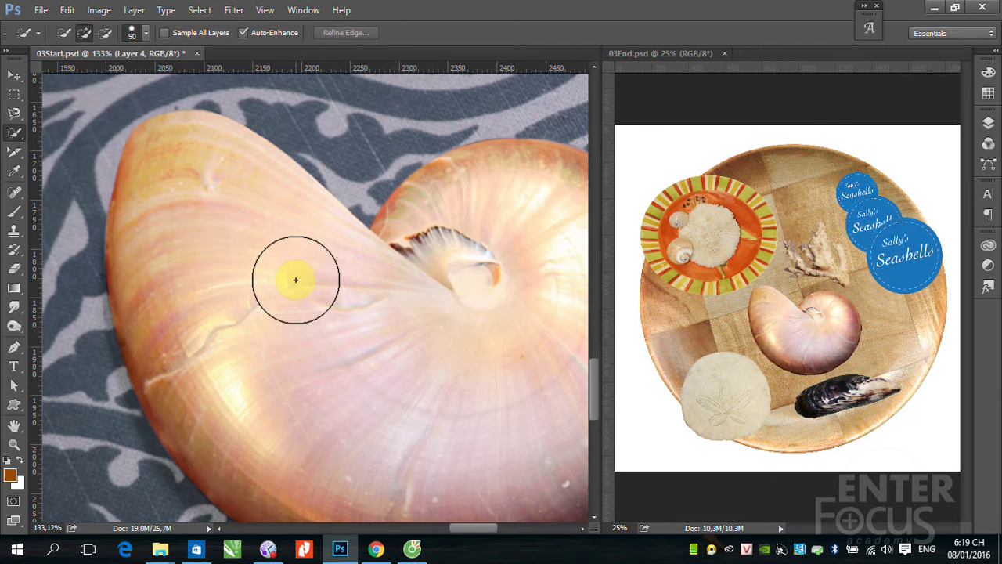
pyautogui.click(14, 75)
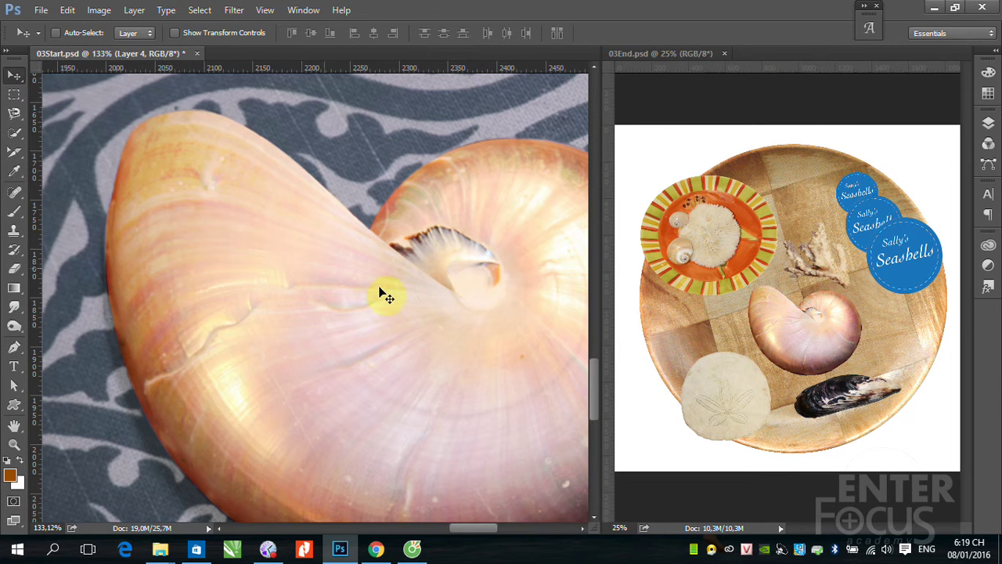
pyautogui.click(14, 133)
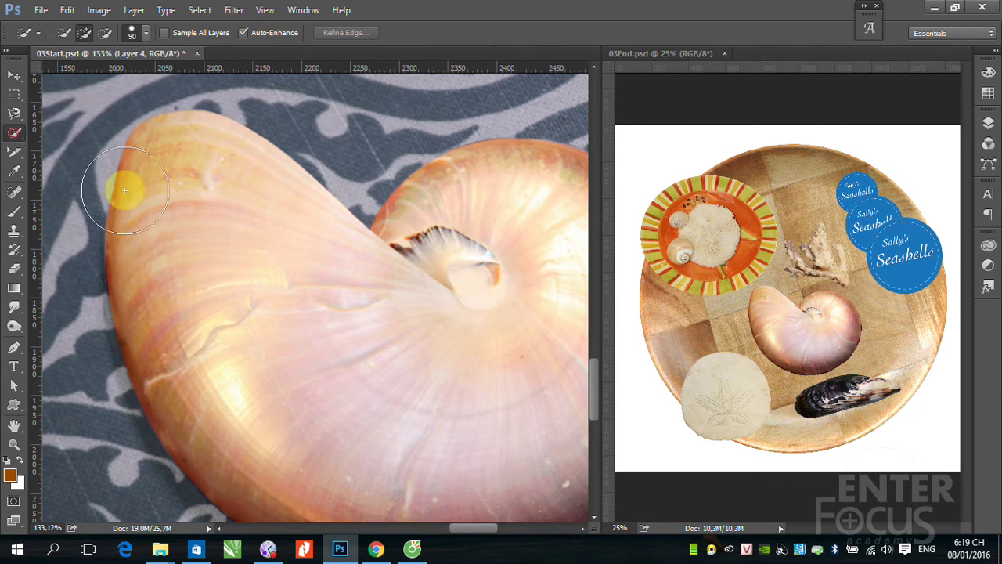
pyautogui.moveTo(165, 244); pyautogui.dragTo(176, 164)
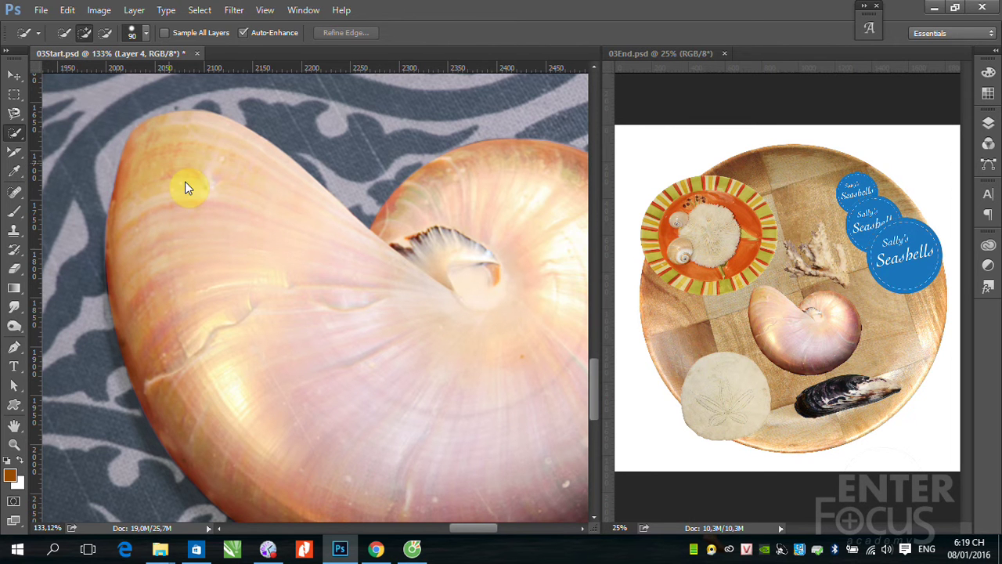
pyautogui.hotkey('ctrl', 'd')
pyautogui.moveTo(206, 199)
pyautogui.mouseDown()
pyautogui.moveTo(246, 239)
pyautogui.moveTo(29, 72)
pyautogui.mouseUp()
pyautogui.click(217, 190)
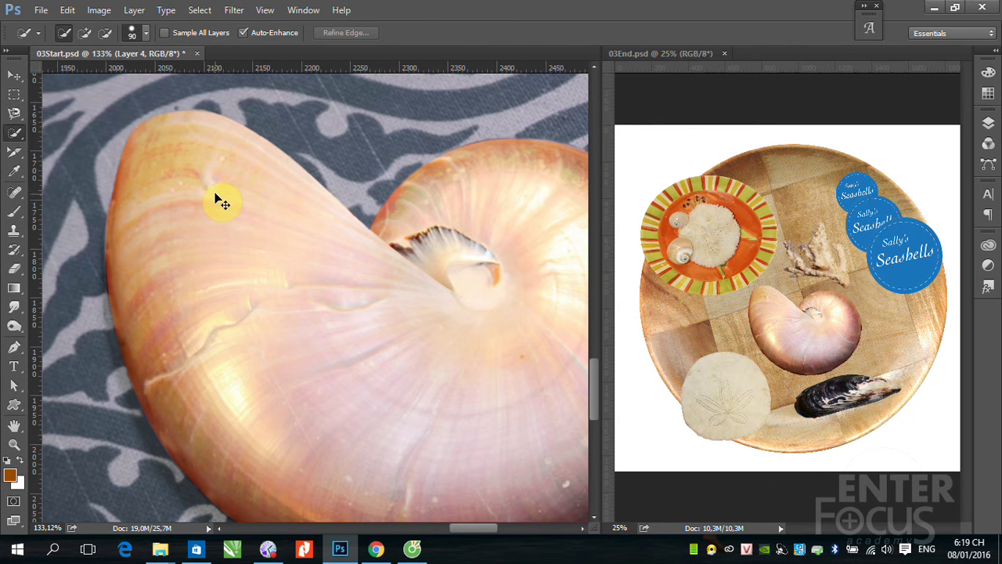
pyautogui.click(214, 207)
pyautogui.click(14, 74)
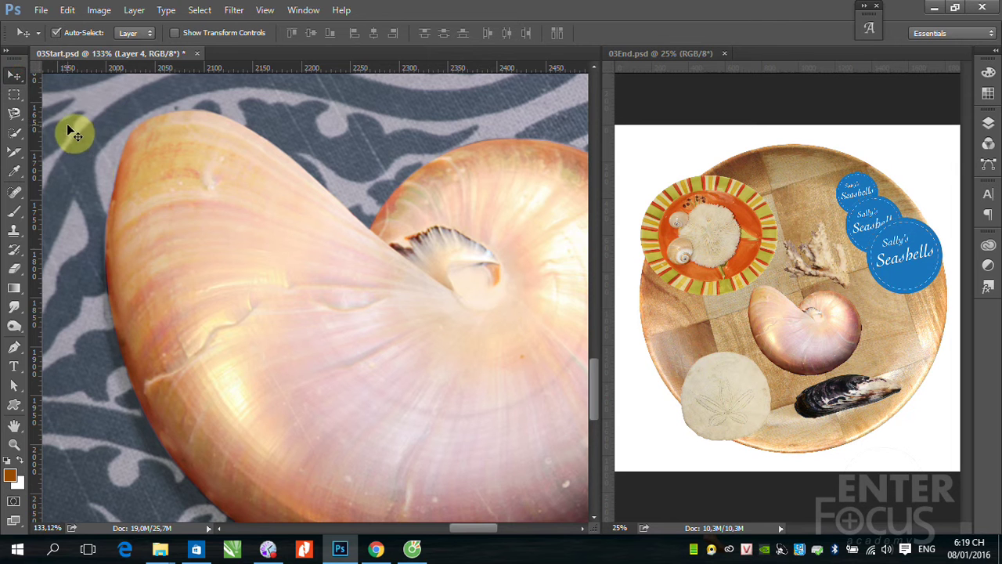
pyautogui.press('ctrl')
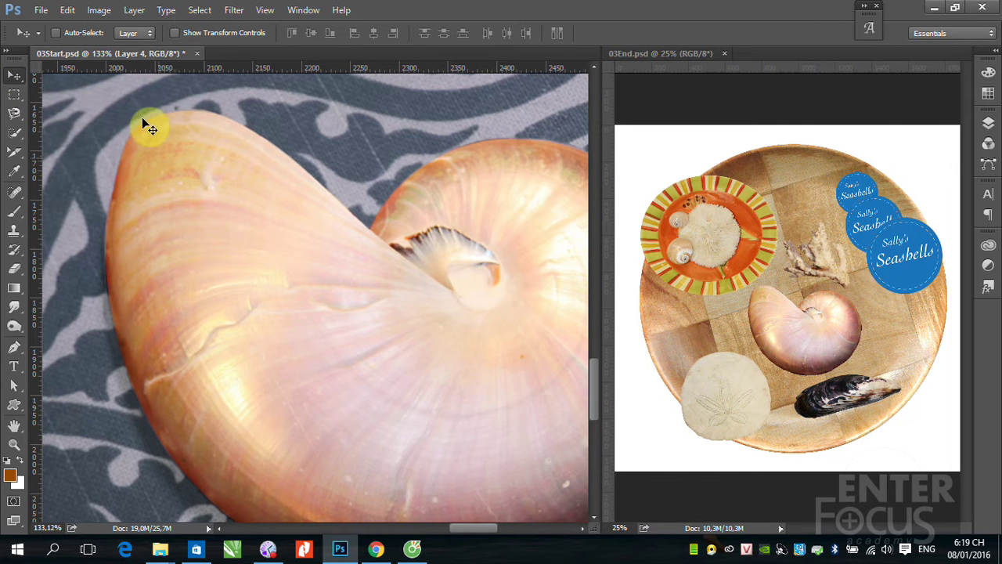
pyautogui.click(209, 14)
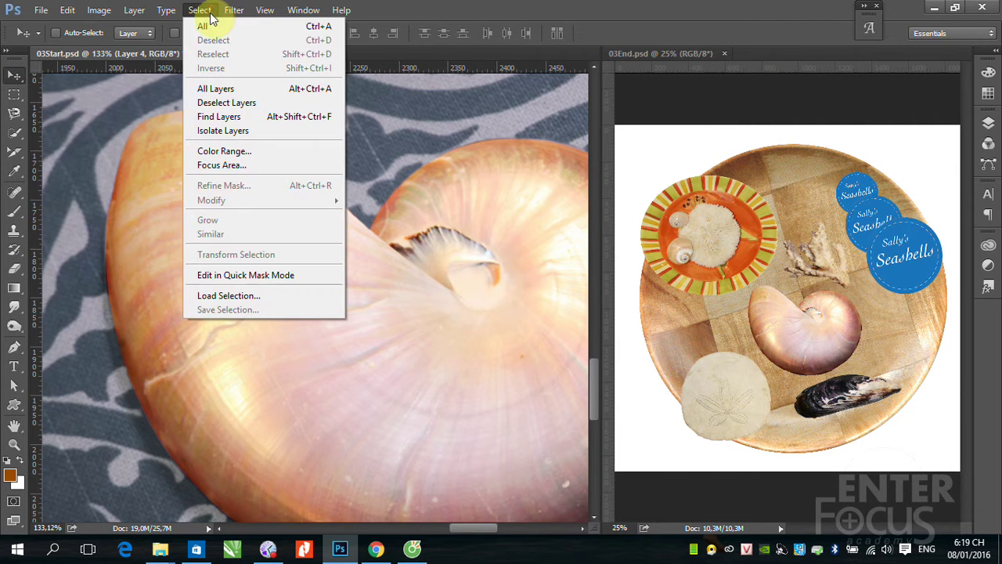
pyautogui.press('Escape')
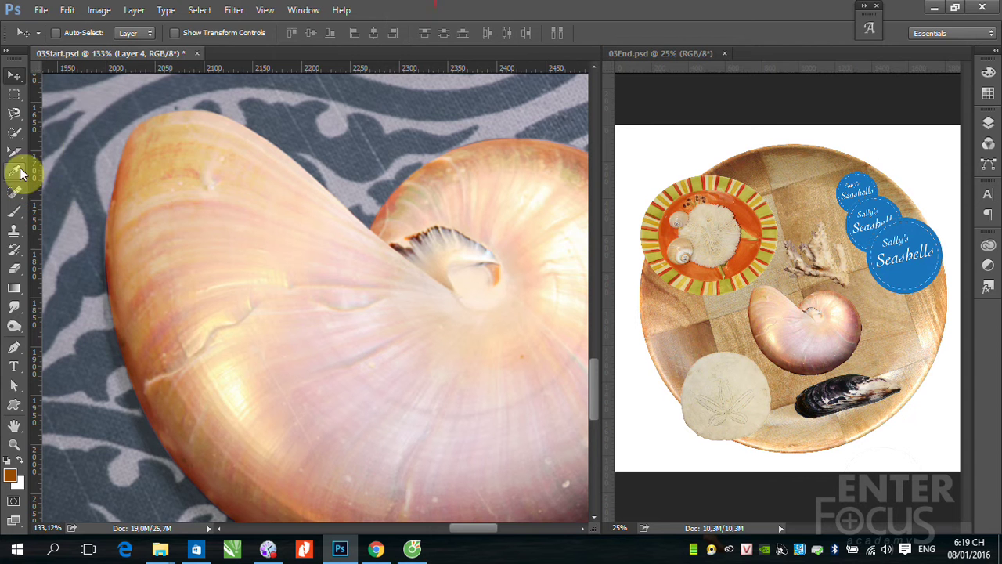
pyautogui.click(14, 131)
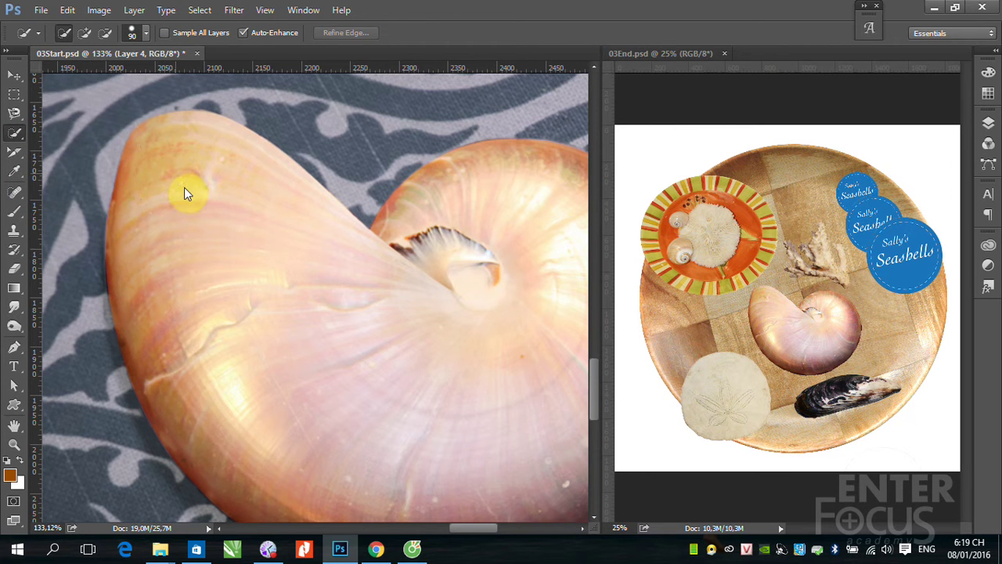
pyautogui.hotkey('ctrl', 'd')
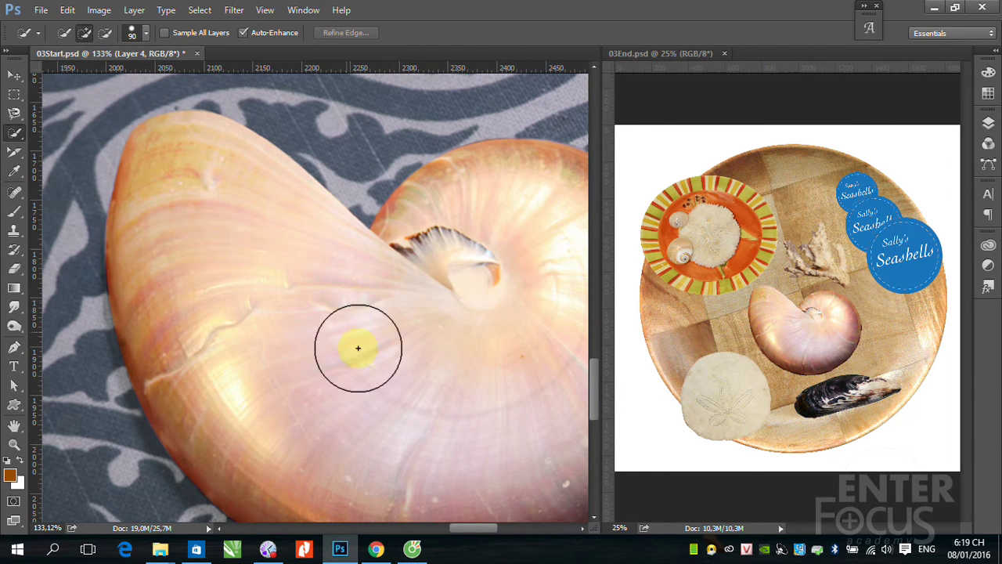
pyautogui.moveTo(359, 442); pyautogui.dragTo(519, 377)
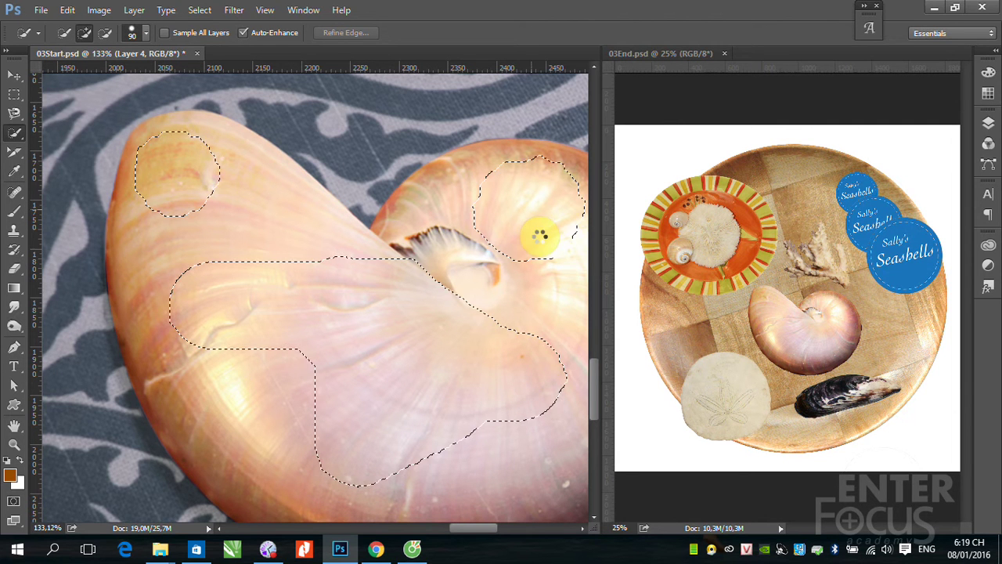
pyautogui.moveTo(519, 377)
pyautogui.mouseDown()
pyautogui.moveTo(541, 391)
pyautogui.moveTo(511, 469)
pyautogui.mouseUp()
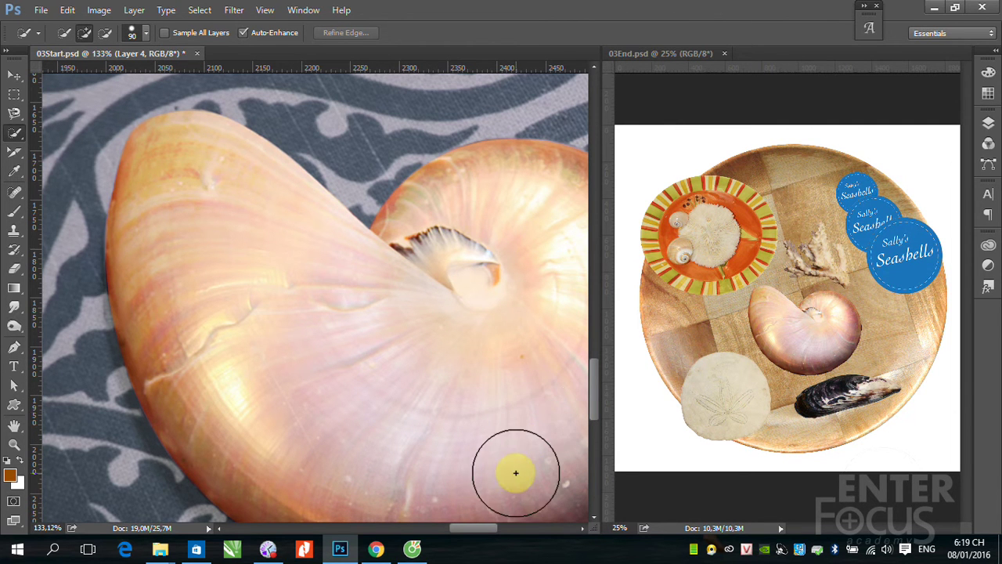
pyautogui.hotkey('ctrl', 'd')
pyautogui.click(638, 92)
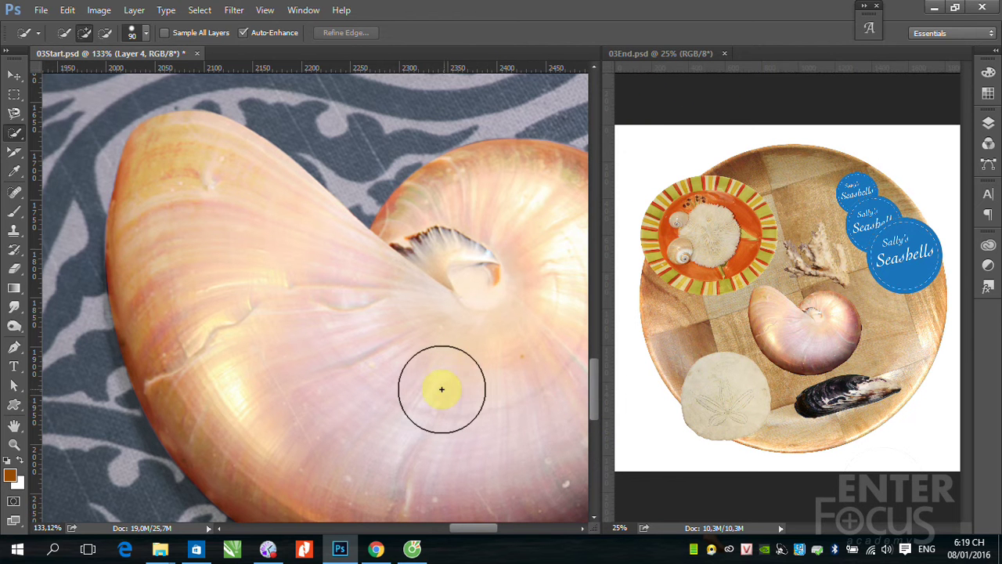
# Zoom out on the nautilus shell and brush a first Quick Selection across it.
pyautogui.hotkey('ctrl', '-')
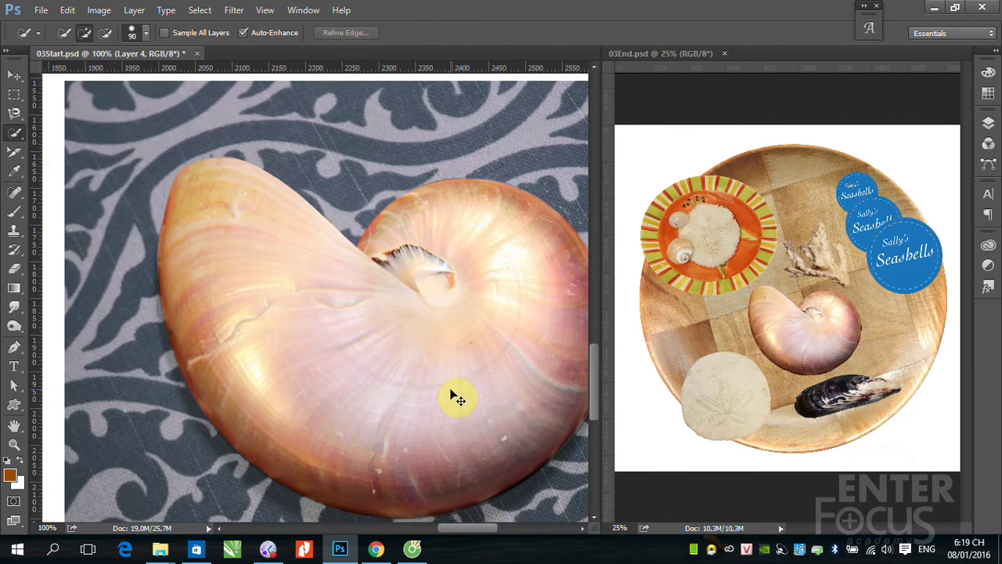
pyautogui.hotkey('ctrl', '-')
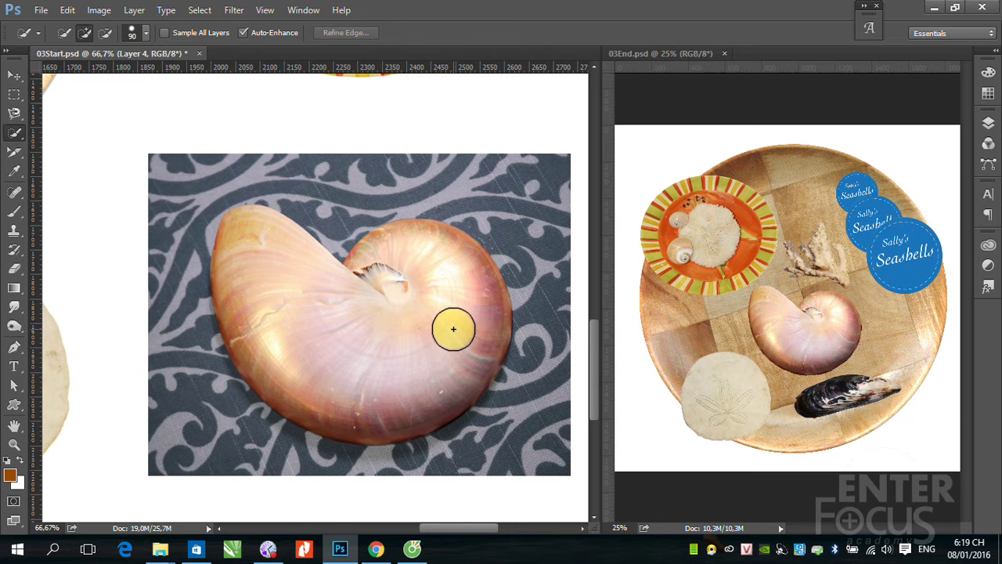
pyautogui.moveTo(462, 329)
pyautogui.mouseDown()
pyautogui.moveTo(465, 286)
pyautogui.moveTo(471, 350)
pyautogui.moveTo(362, 418)
pyautogui.moveTo(274, 370)
pyautogui.moveTo(235, 311)
pyautogui.moveTo(234, 293)
pyautogui.moveTo(306, 329)
pyautogui.mouseUp()
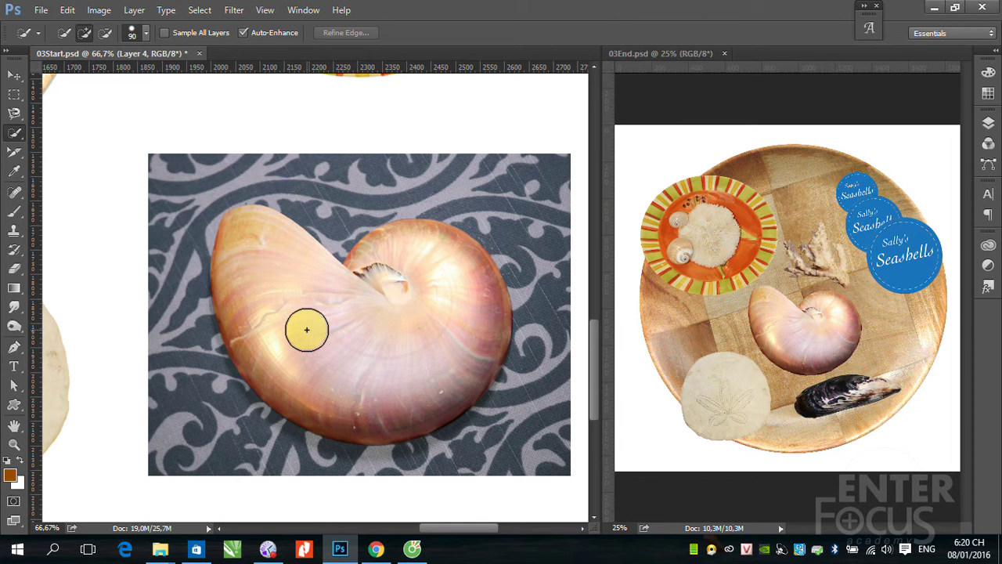
pyautogui.moveTo(306, 330)
pyautogui.mouseDown()
pyautogui.moveTo(302, 340)
pyautogui.moveTo(417, 376)
pyautogui.moveTo(456, 353)
pyautogui.moveTo(483, 293)
pyautogui.moveTo(465, 295)
pyautogui.mouseUp()
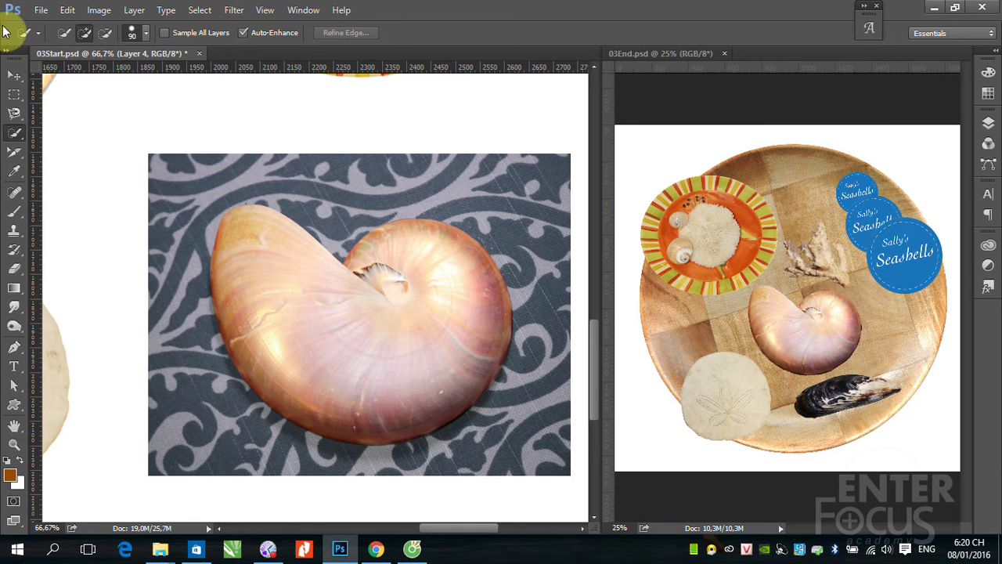
pyautogui.click(146, 34)
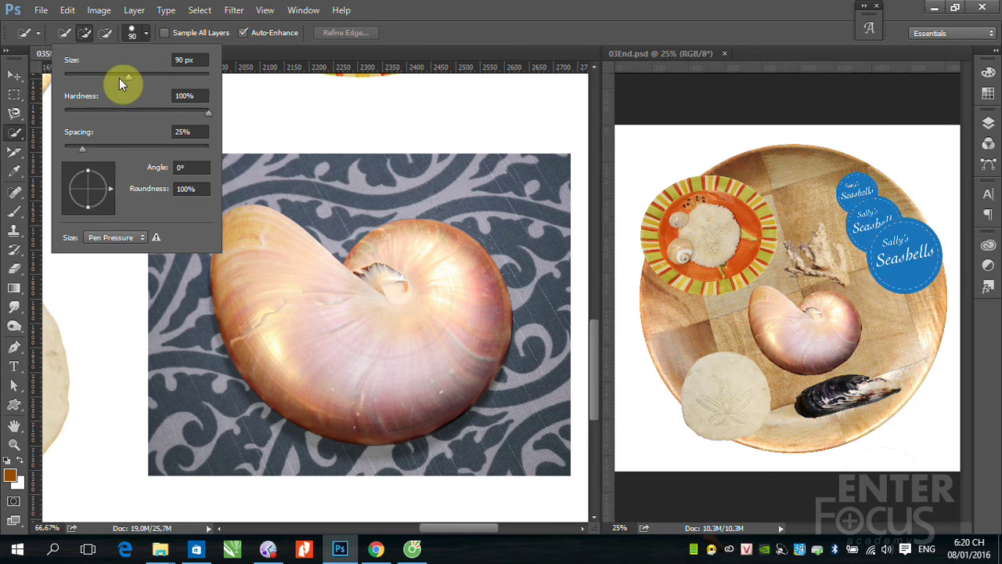
# Shrink the Quick Selection brush to 34 px and browse the Select menu without choosing anything.
pyautogui.moveTo(127, 75); pyautogui.dragTo(88, 73)
pyautogui.click(425, 78)
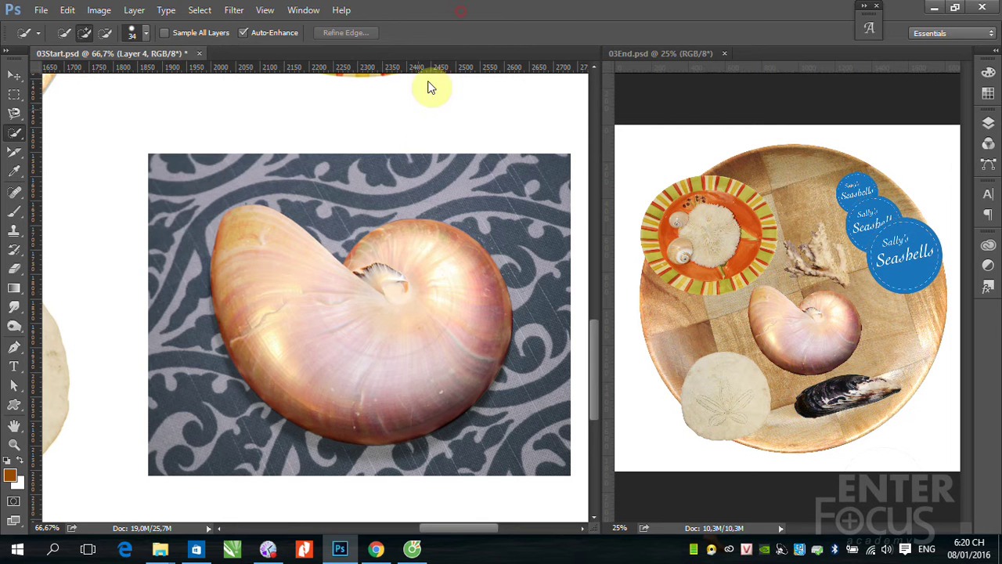
pyautogui.click(14, 75)
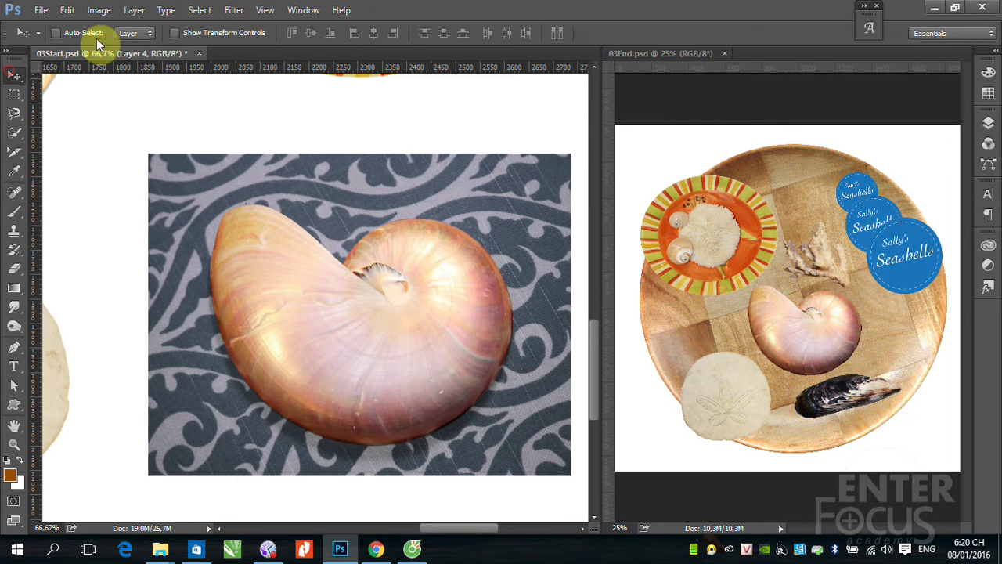
pyautogui.click(199, 10)
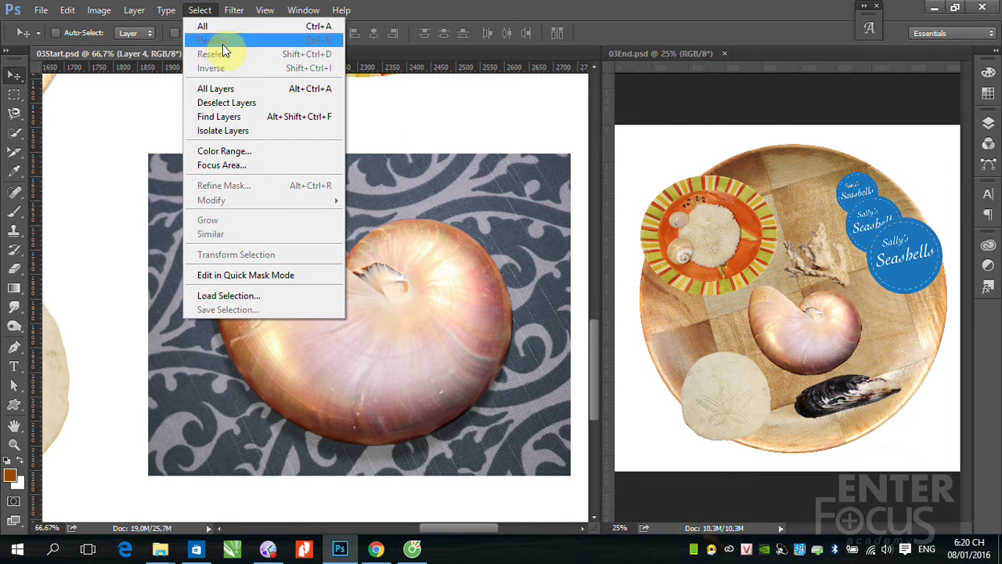
pyautogui.click(416, 49)
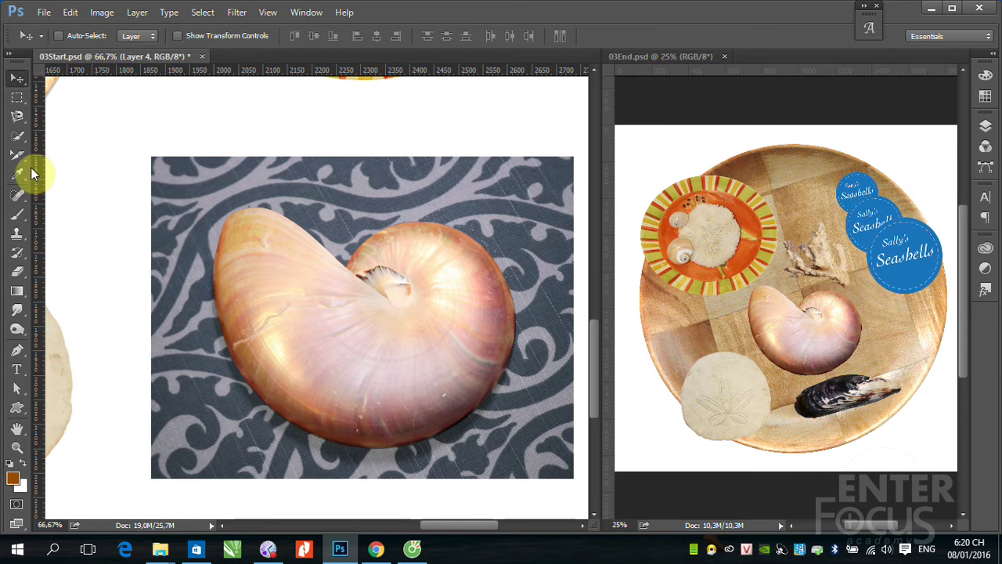
pyautogui.click(20, 138)
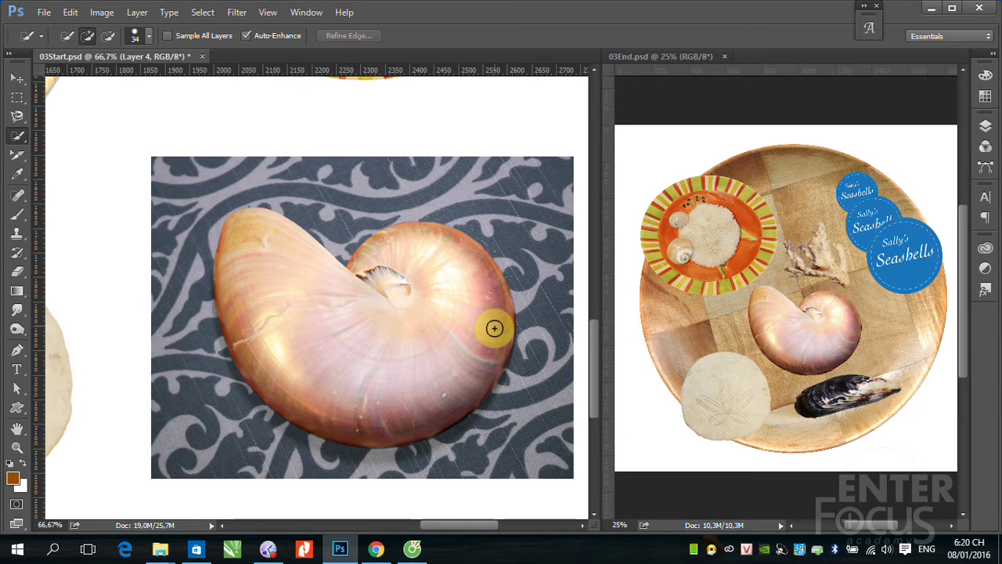
# Try selecting the shell, then deselect and dismiss the Filter menu unused.
pyautogui.click(494, 351)
pyautogui.hotkey('ctrl', 'd')
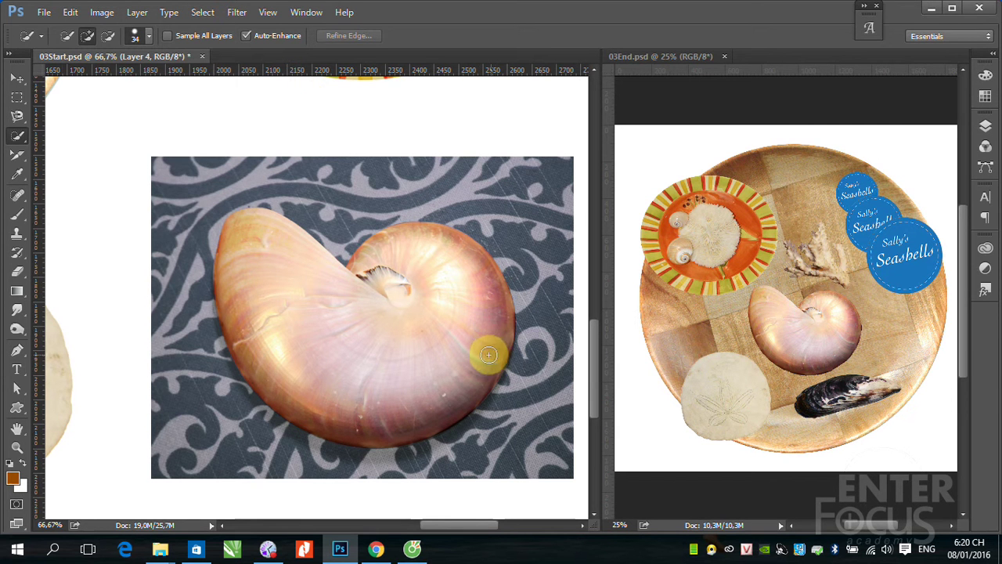
pyautogui.click(18, 79)
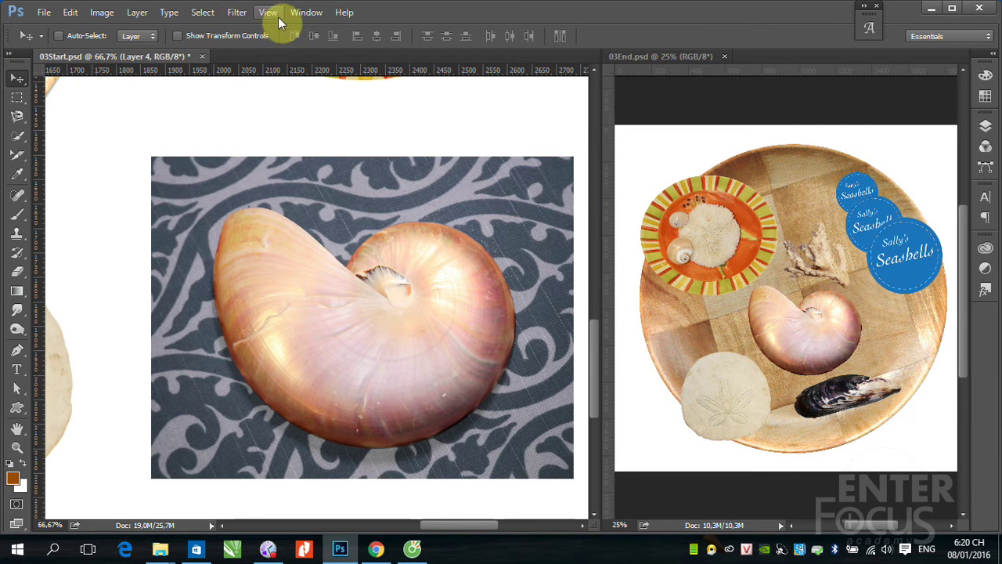
pyautogui.click(238, 14)
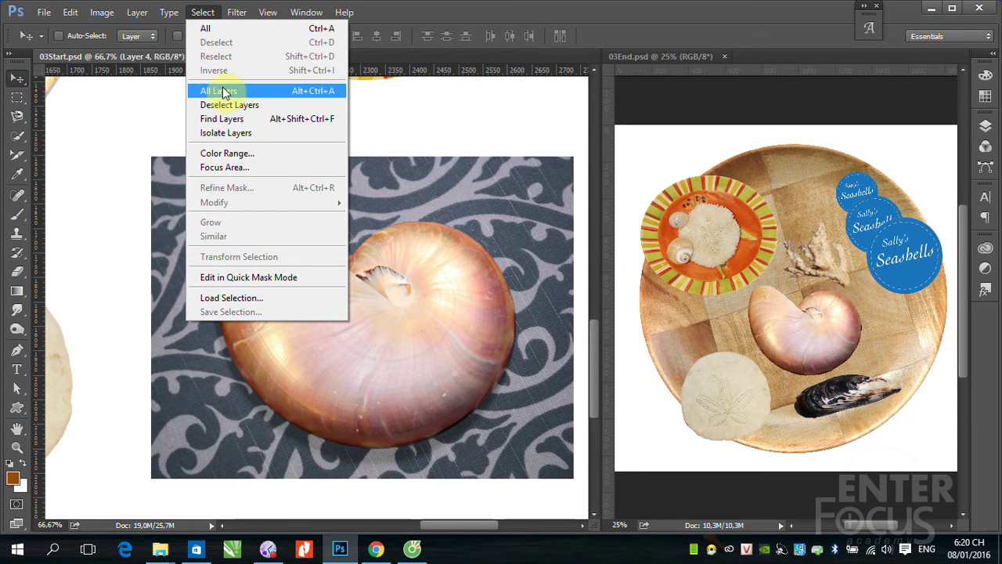
pyautogui.click(212, 29)
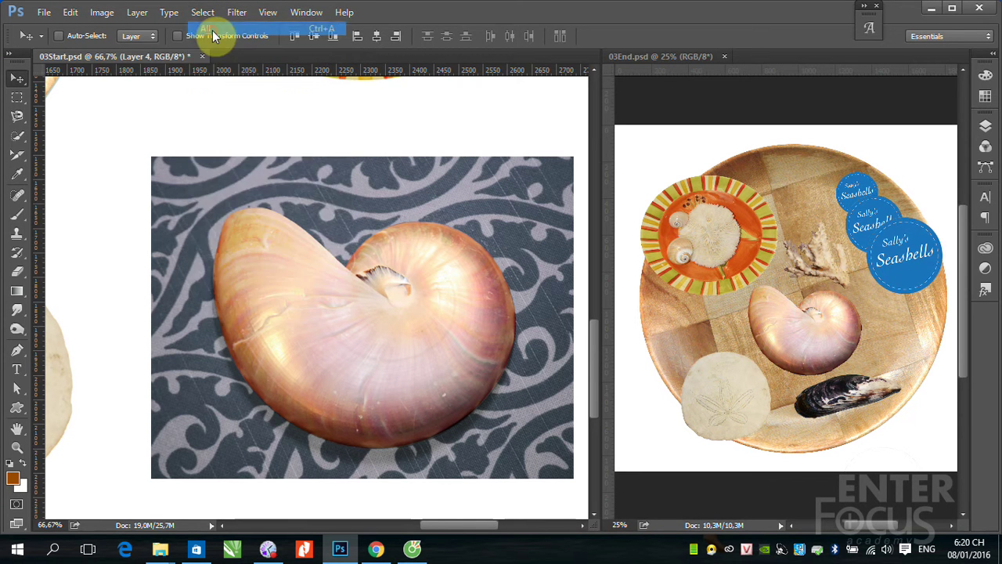
# Make the Background layer active and set the Quick Selection brush to 77 px.
pyautogui.click(985, 127)
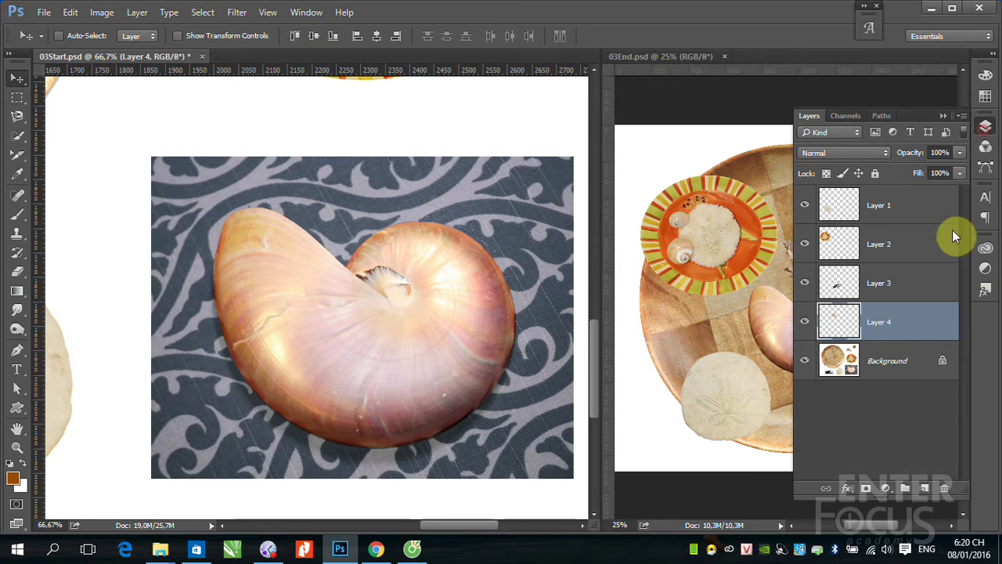
pyautogui.click(891, 360)
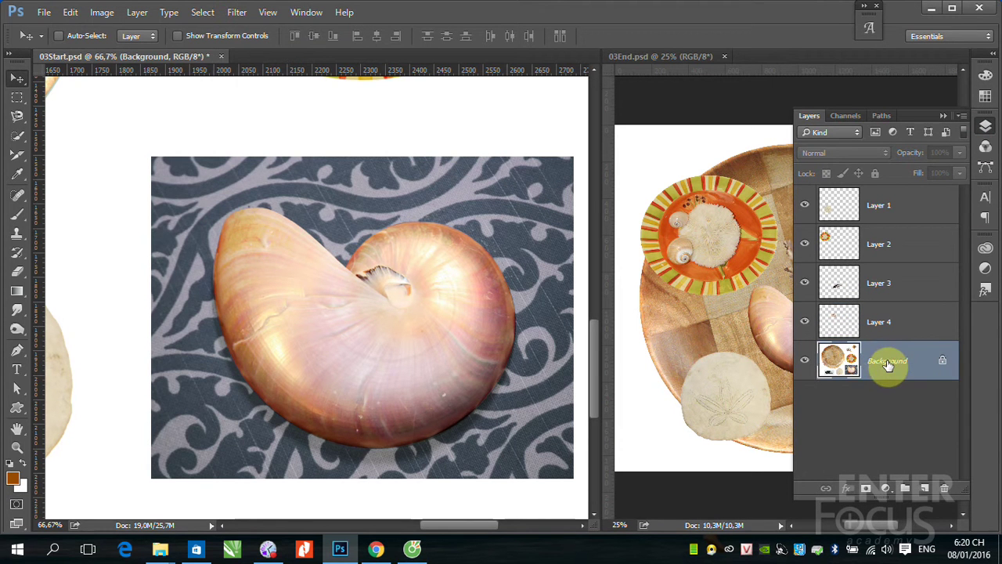
pyautogui.click(676, 12)
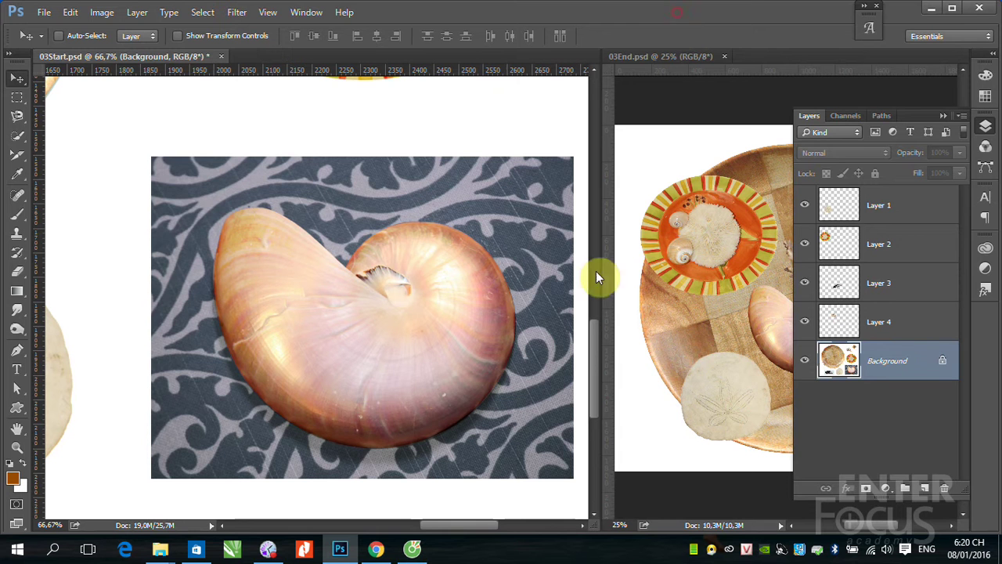
pyautogui.click(942, 117)
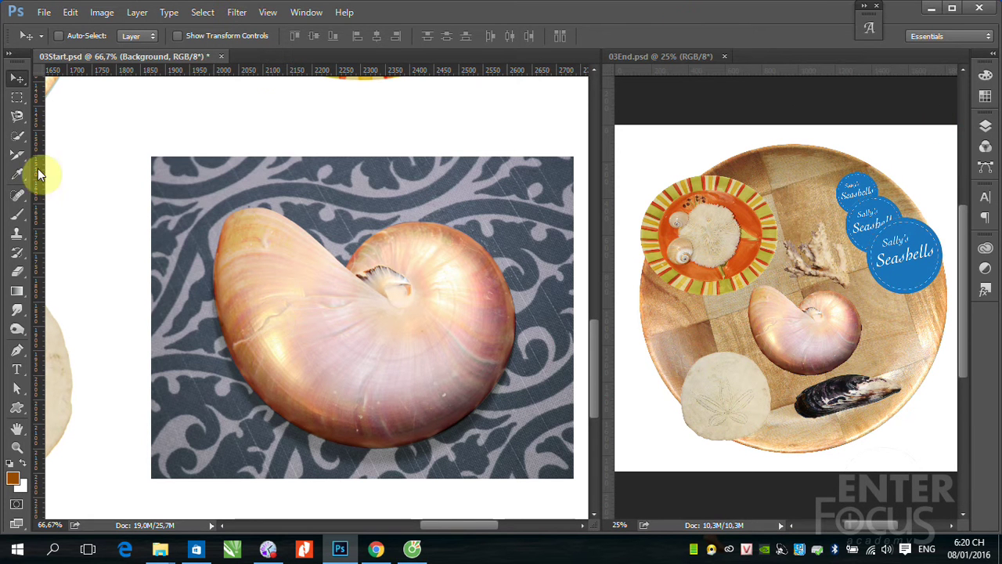
pyautogui.click(18, 139)
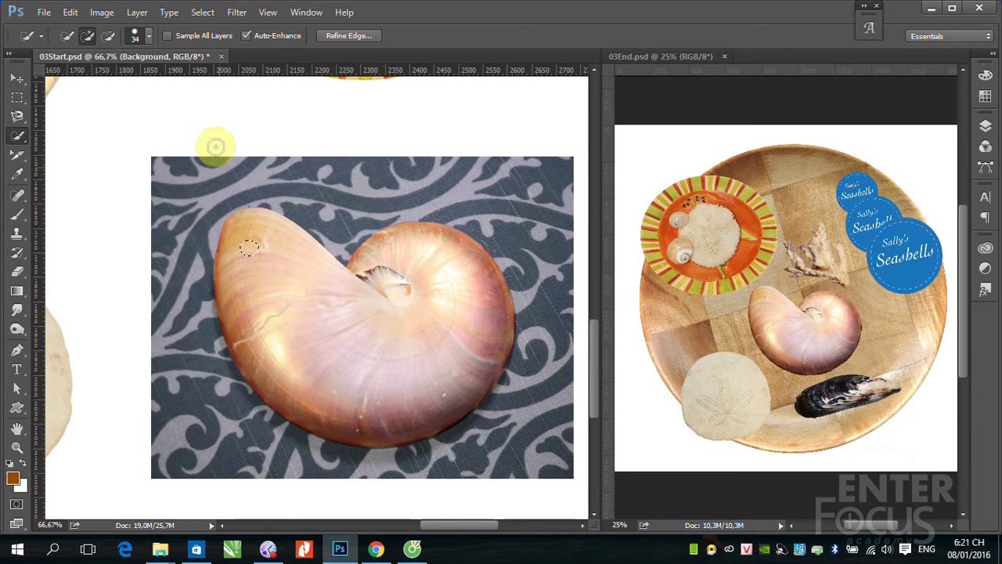
pyautogui.click(149, 37)
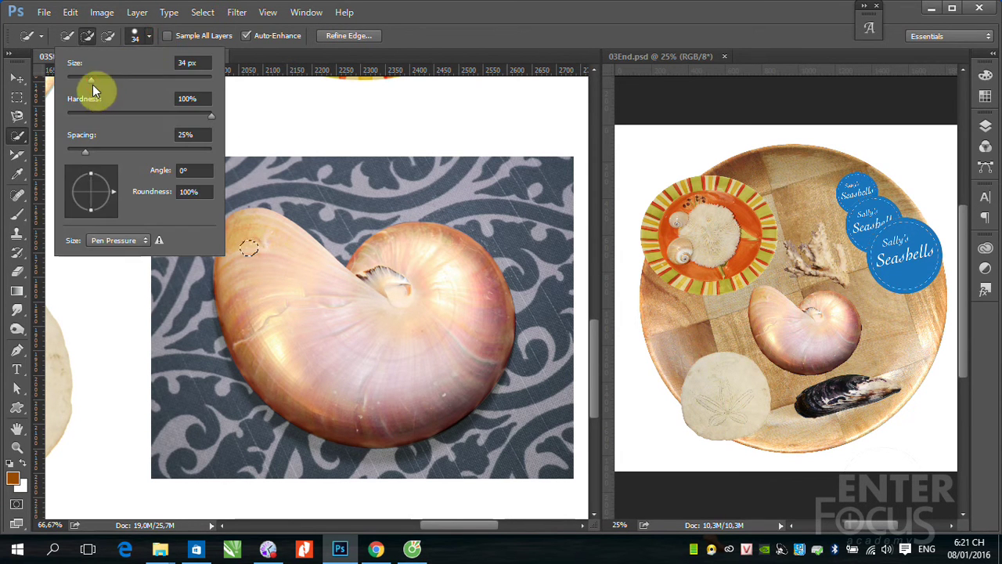
pyautogui.click(444, 29)
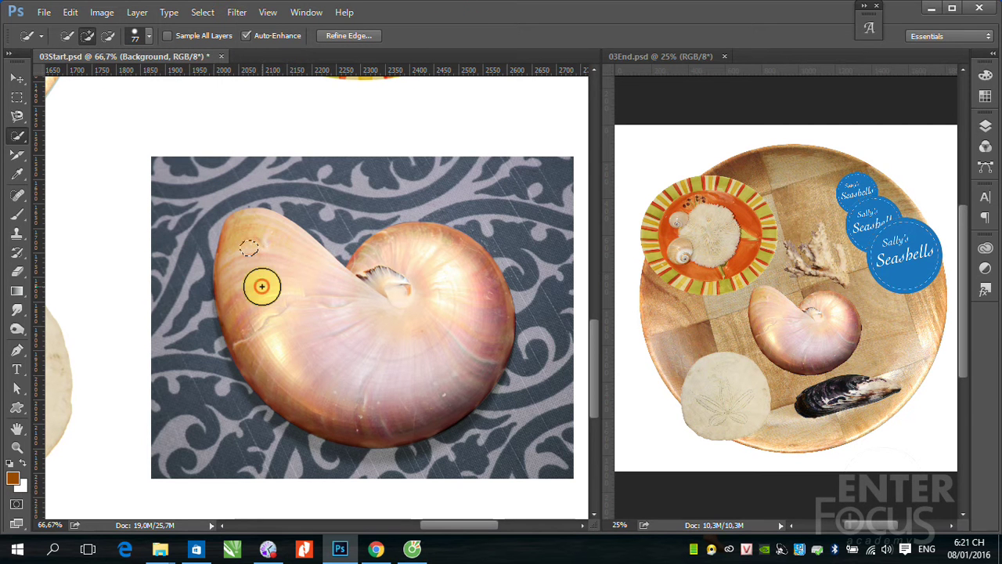
# Paint a selection over the nautilus shell and copy it onto Layer 5 with Ctrl+J.
pyautogui.moveTo(261, 288)
pyautogui.mouseDown()
pyautogui.moveTo(352, 362)
pyautogui.moveTo(313, 378)
pyautogui.moveTo(376, 363)
pyautogui.mouseUp()
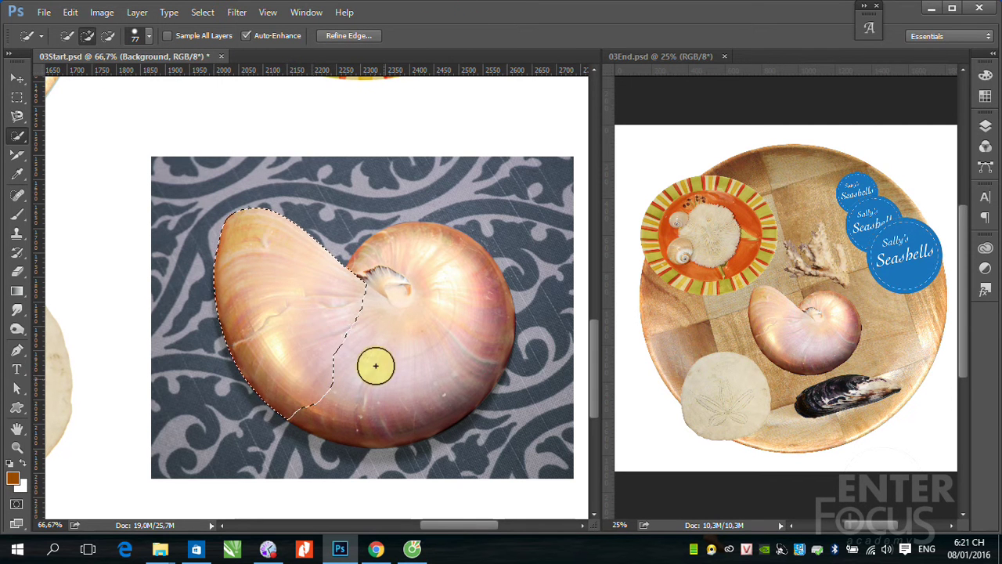
pyautogui.click(413, 362)
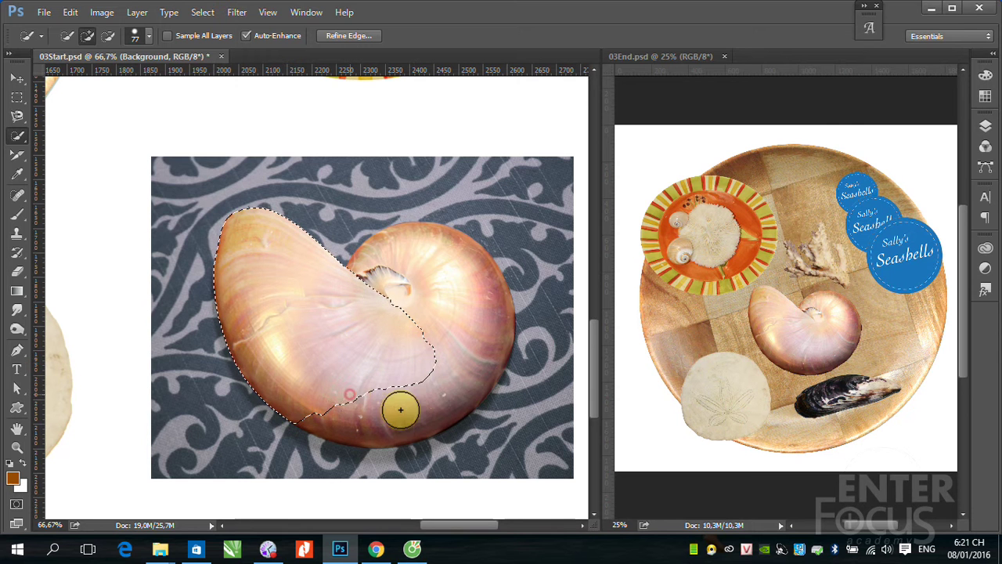
pyautogui.moveTo(350, 394)
pyautogui.mouseDown()
pyautogui.moveTo(459, 342)
pyautogui.moveTo(423, 249)
pyautogui.mouseUp()
pyautogui.click(468, 313)
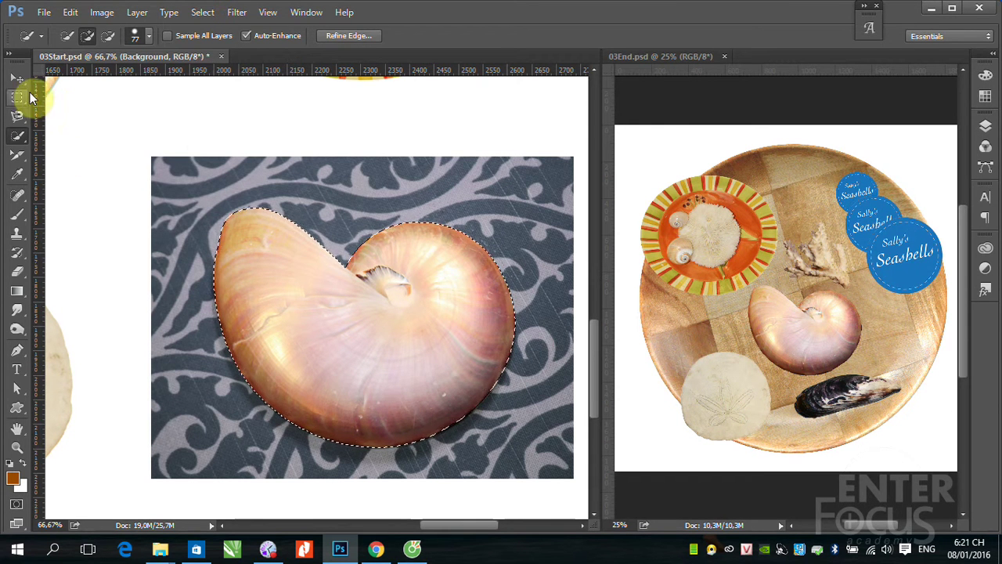
pyautogui.click(22, 79)
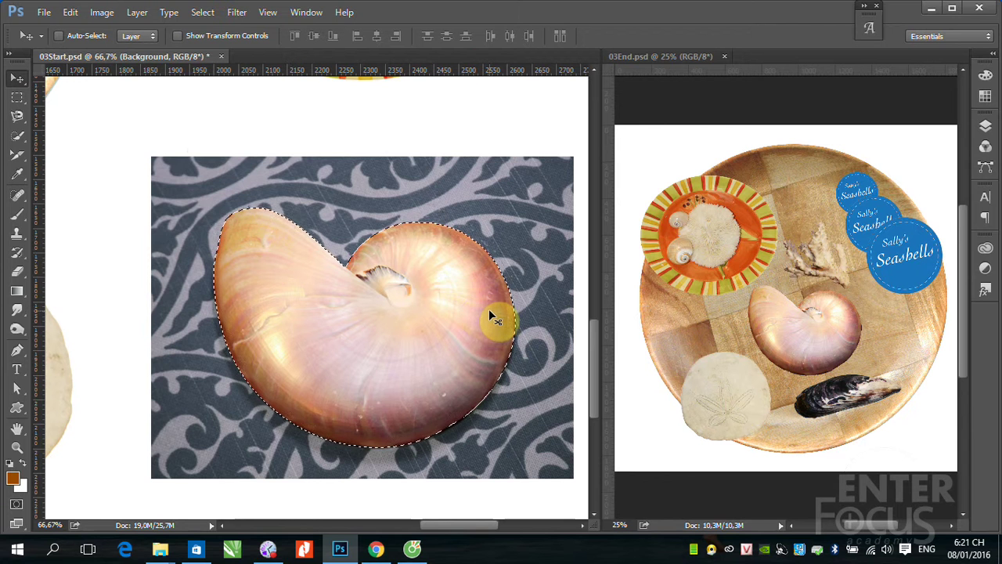
pyautogui.hotkey('ctrl', 'j')
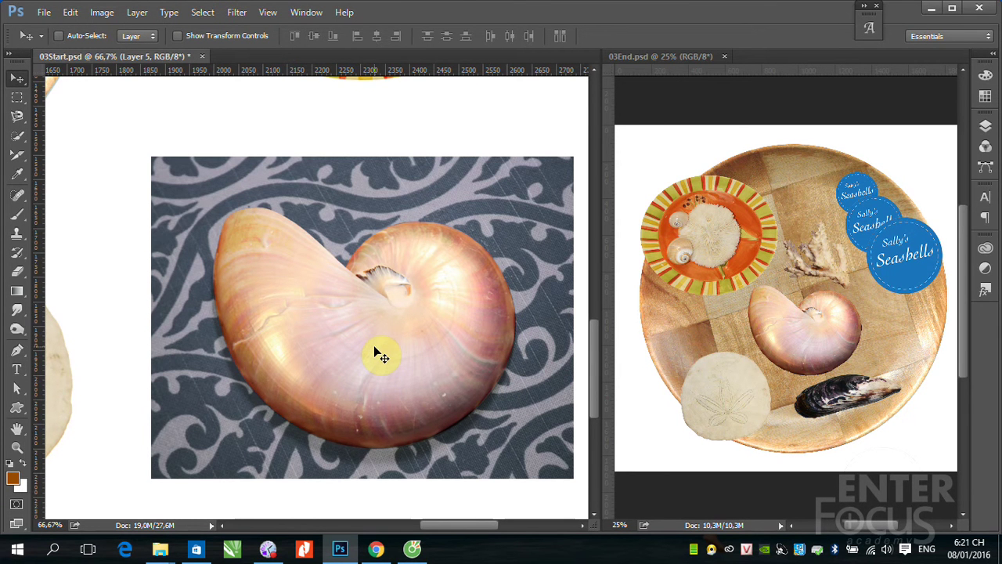
pyautogui.hotkey('ctrl', '-')
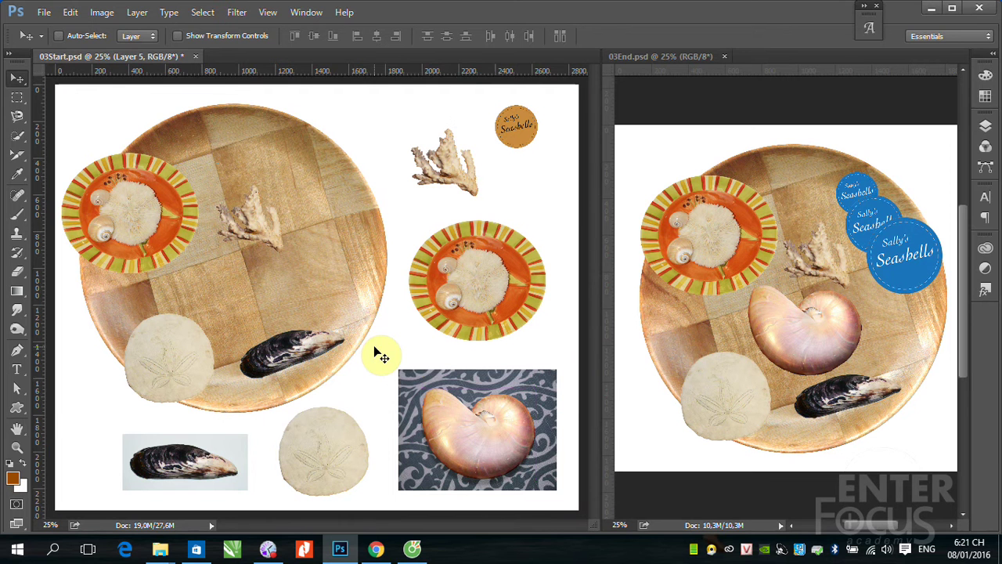
# Drag the Layer 5 nautilus onto the middle of the plate, above the sand dollar and mussel.
pyautogui.keyDown('ctrl'); pyautogui.click(505, 453); pyautogui.keyUp('ctrl')
pyautogui.moveTo(505, 454); pyautogui.dragTo(271, 314)
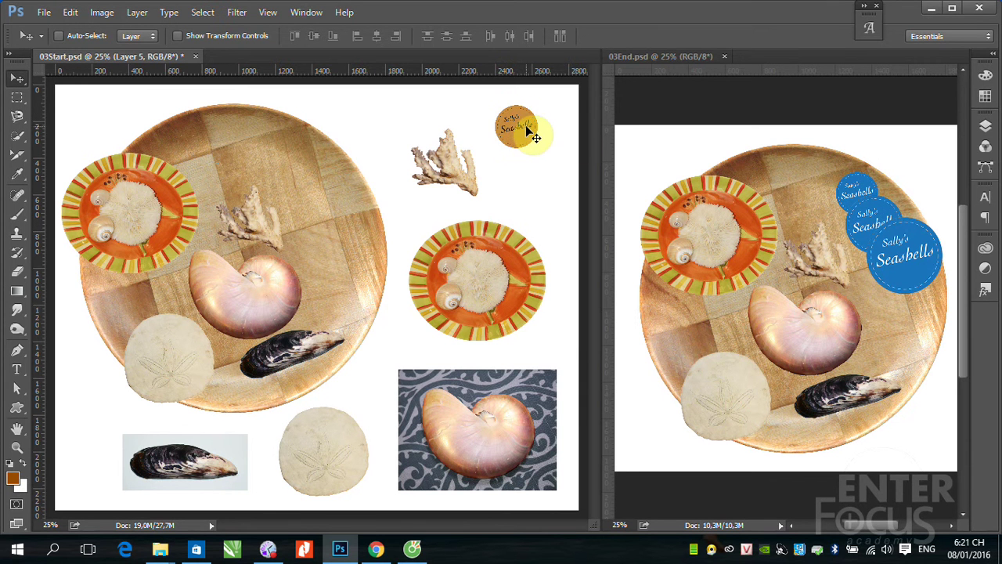
pyautogui.click(916, 254)
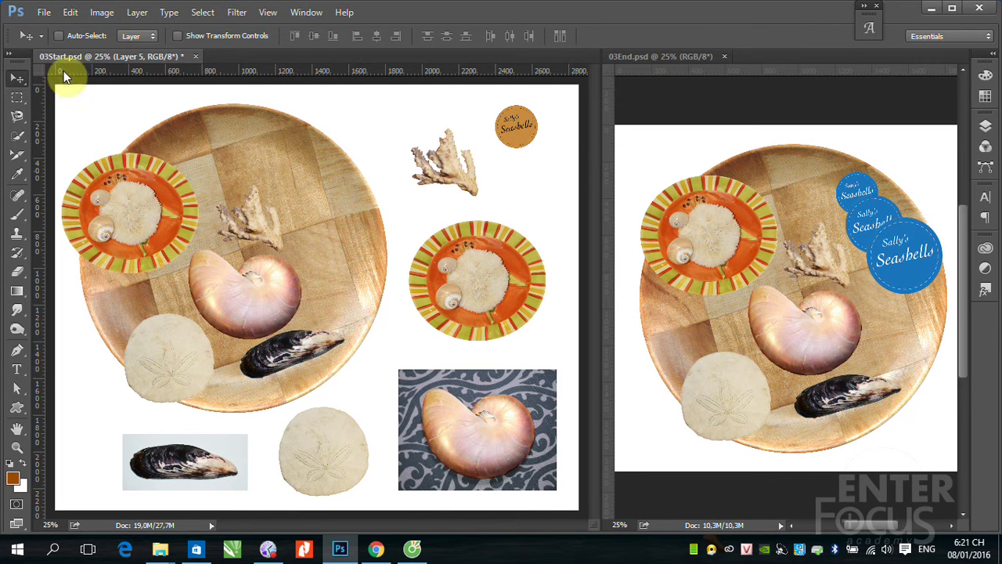
# Zoom in closely on the orange Sally's Seashells badge.
pyautogui.click(16, 97)
pyautogui.moveTo(479, 86); pyautogui.dragTo(548, 139)
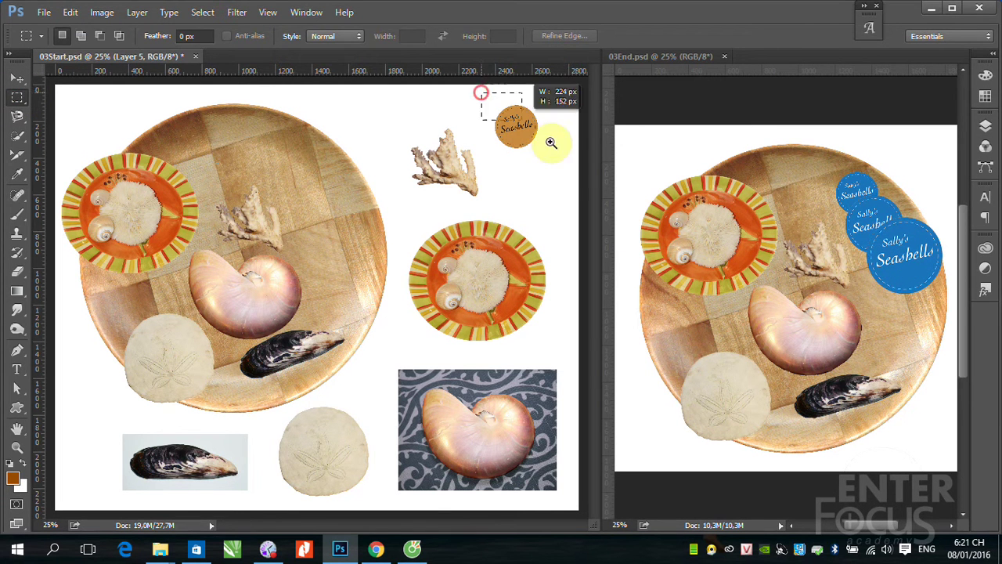
pyautogui.click(16, 78)
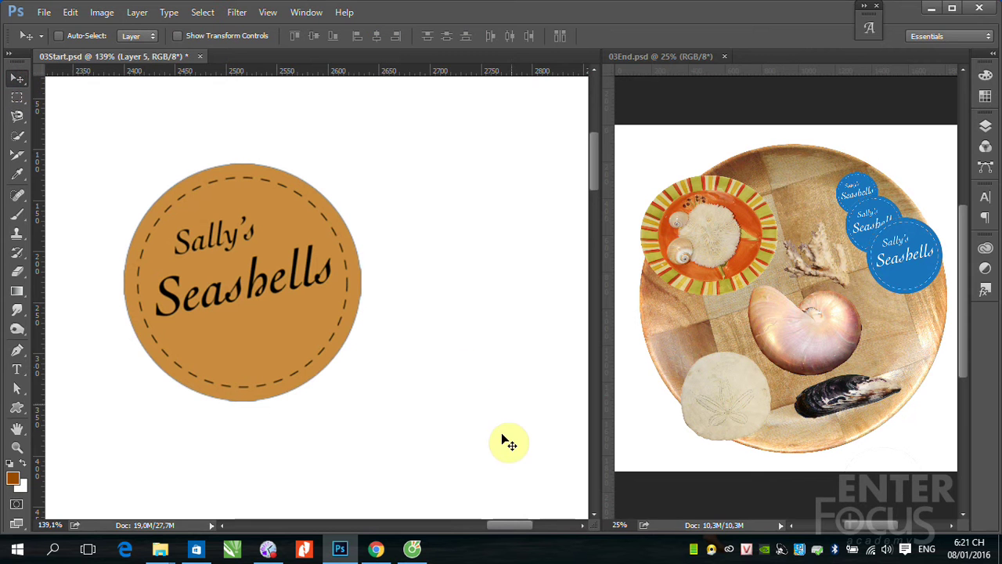
pyautogui.click(504, 446)
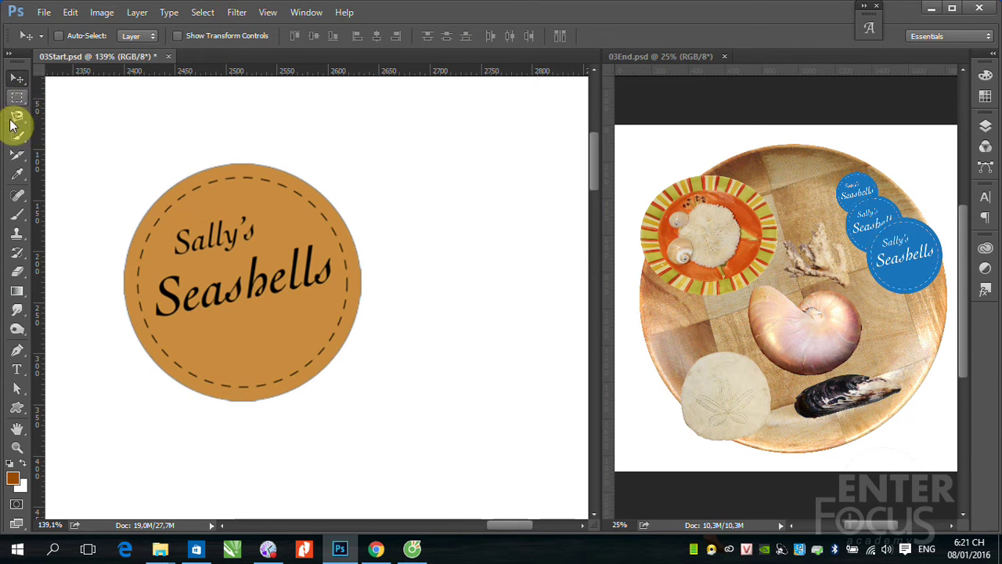
# Draw a circular Elliptical Marquee selection fitted around the orange badge.
pyautogui.click(16, 99)
pyautogui.click(45, 108)
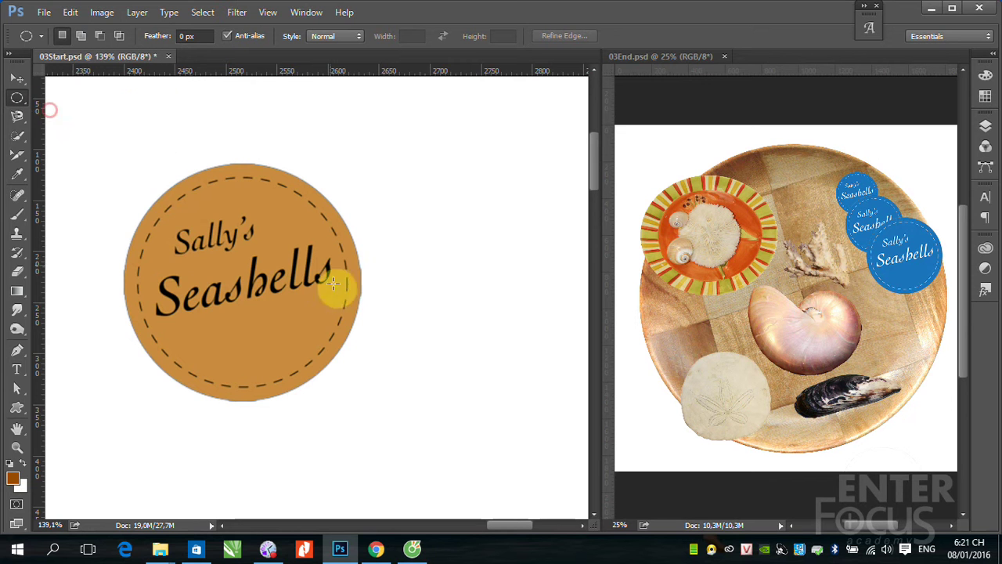
pyautogui.moveTo(139, 198)
pyautogui.mouseDown()
pyautogui.moveTo(355, 400)
pyautogui.moveTo(343, 365)
pyautogui.mouseUp()
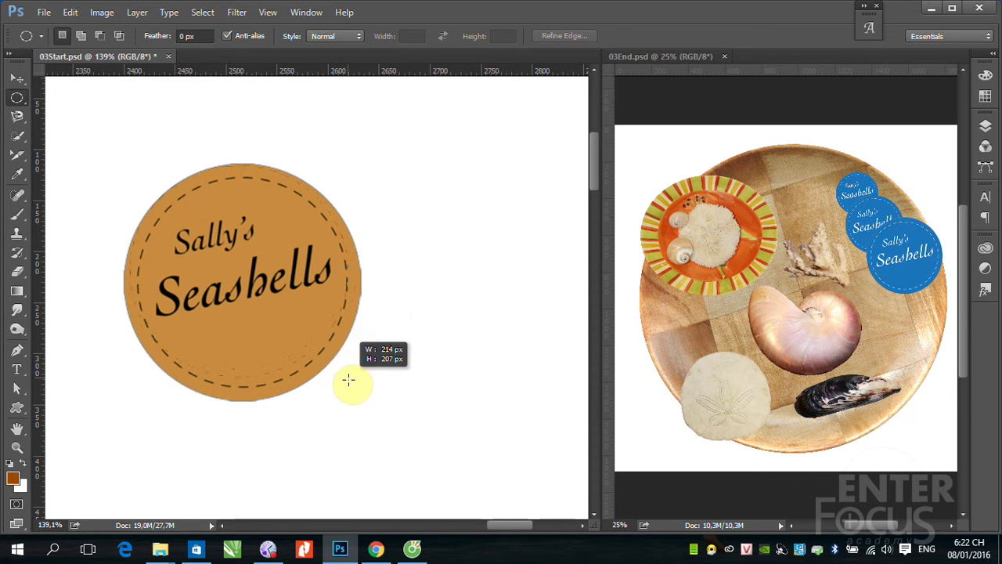
pyautogui.moveTo(343, 366); pyautogui.dragTo(360, 401)
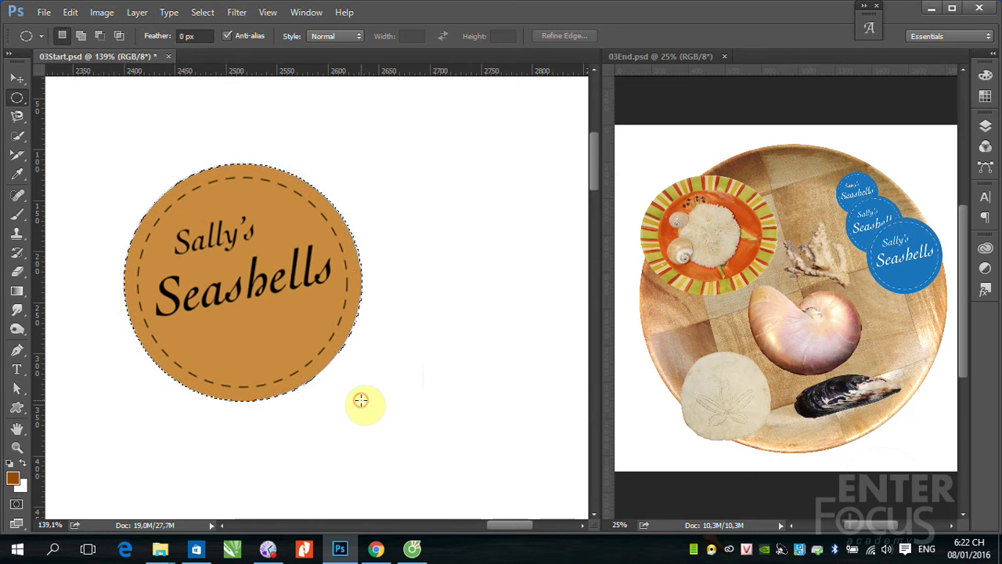
pyautogui.click(19, 70)
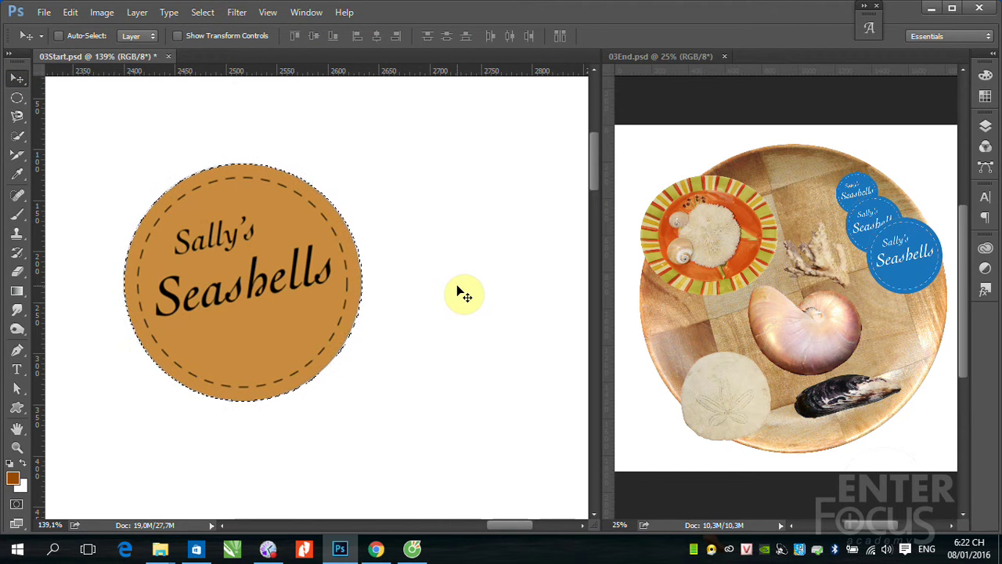
# Zoom out to the whole document and dismiss the errors from trying to move the selection.
pyautogui.hotkey('ctrl', '0')
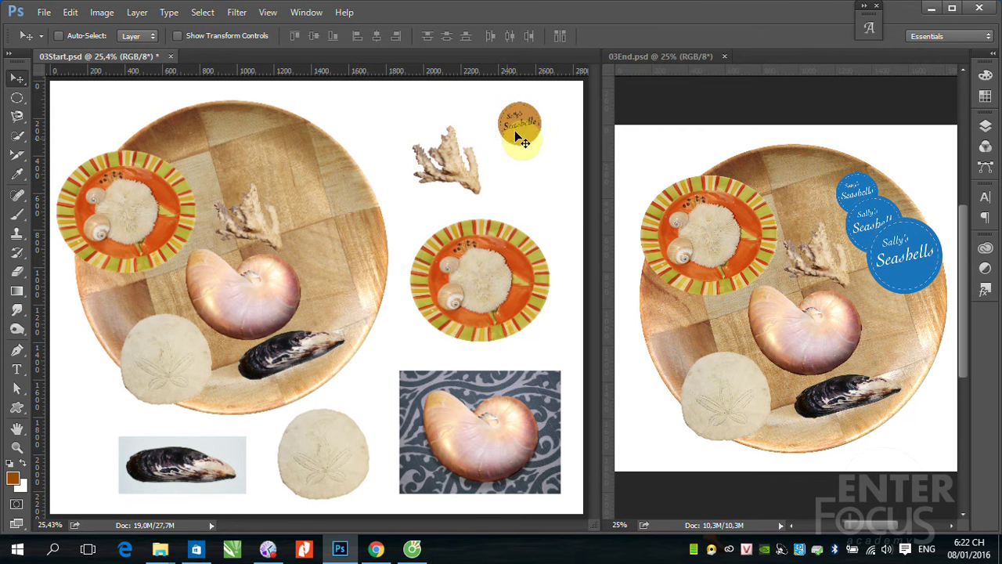
pyautogui.moveTo(514, 130); pyautogui.dragTo(317, 180)
pyautogui.click(533, 210)
pyautogui.click(547, 194)
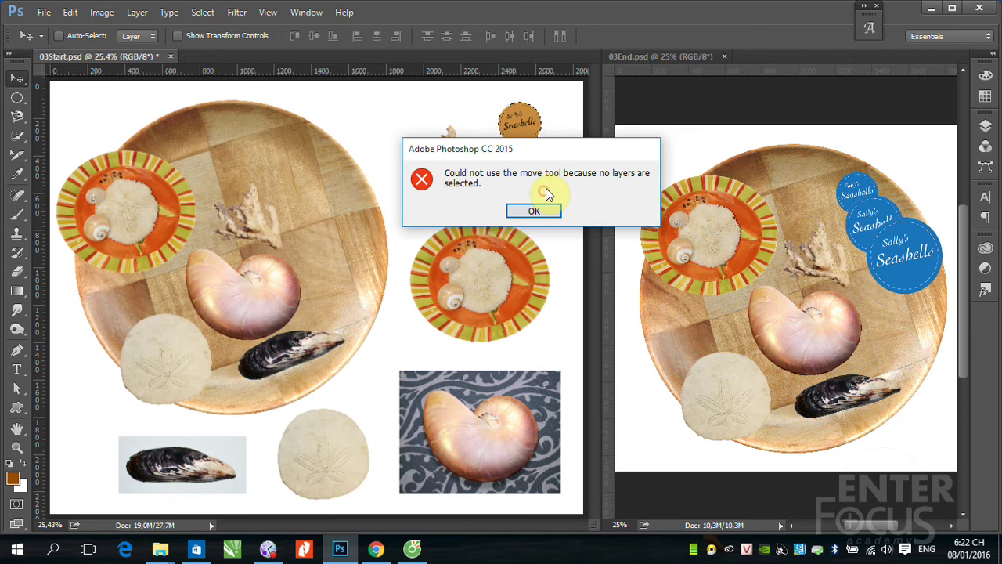
pyautogui.click(557, 210)
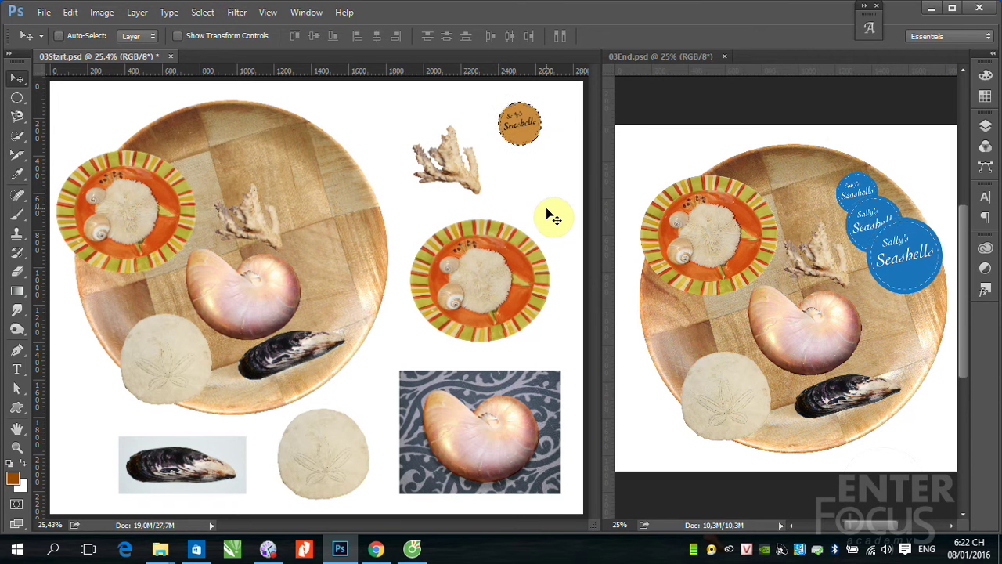
# Select the Background layer and copy the selected badge onto new Layer 6.
pyautogui.click(984, 126)
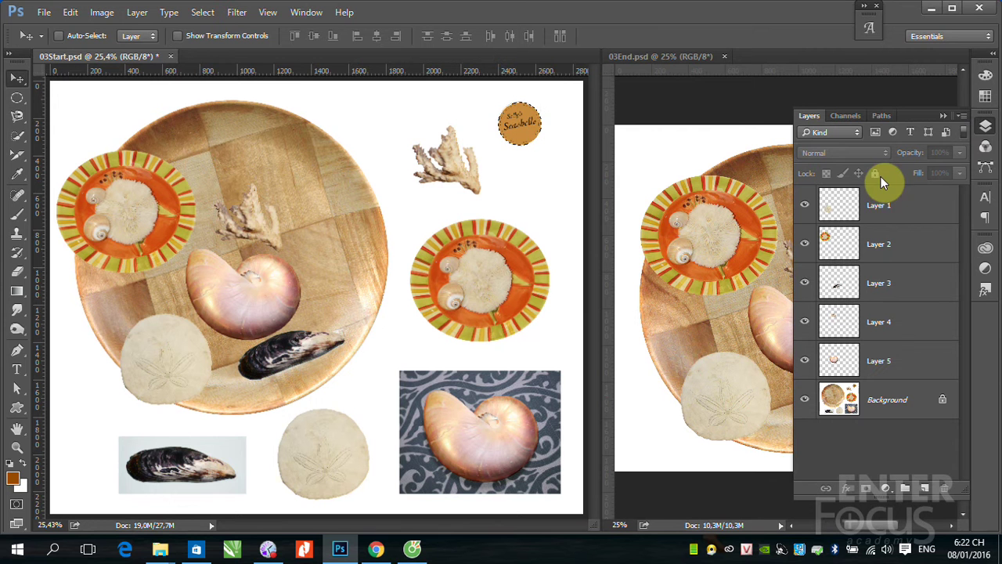
pyautogui.click(805, 206)
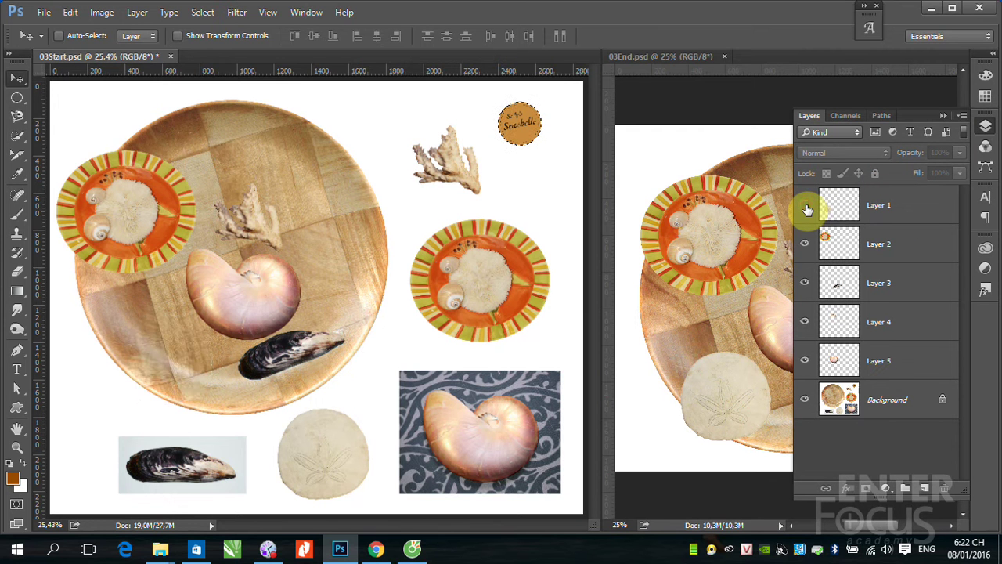
pyautogui.click(804, 206)
pyautogui.click(885, 401)
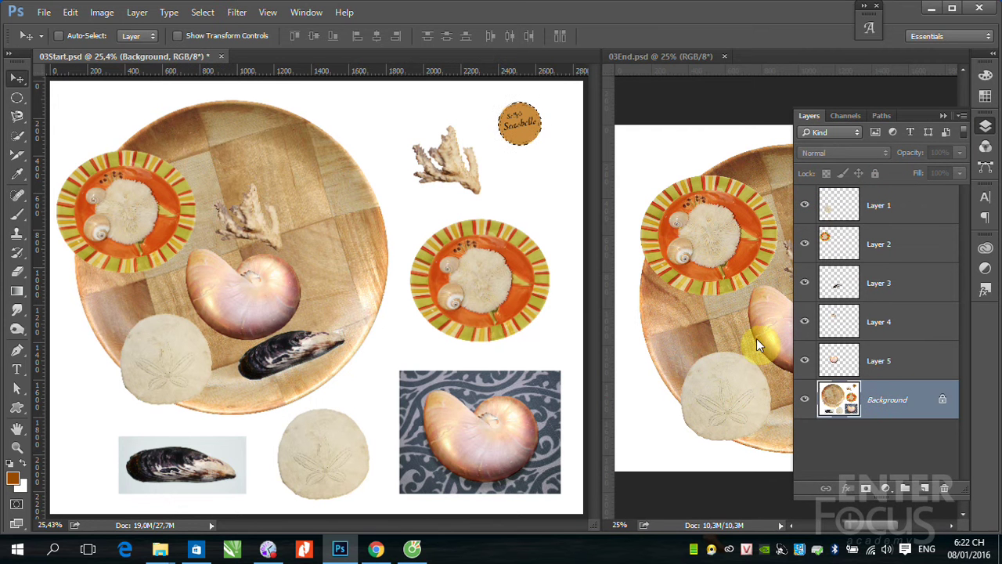
pyautogui.hotkey('ctrl', 'shift', 'alt', 'n')
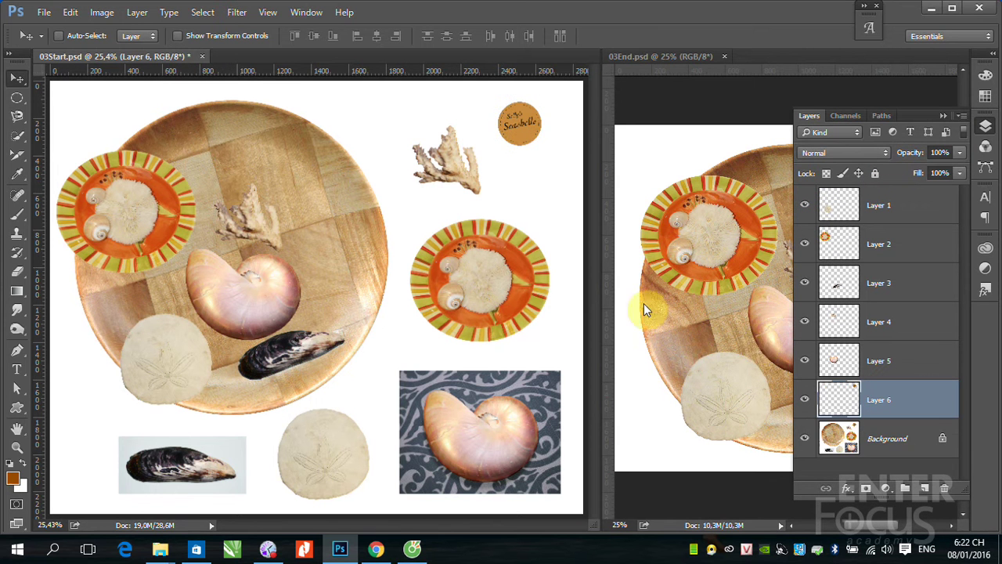
# Move the Layer 6 badge onto the plate's upper right and nudge it into place.
pyautogui.moveTo(520, 125)
pyautogui.mouseDown()
pyautogui.moveTo(271, 166)
pyautogui.moveTo(281, 147)
pyautogui.mouseUp()
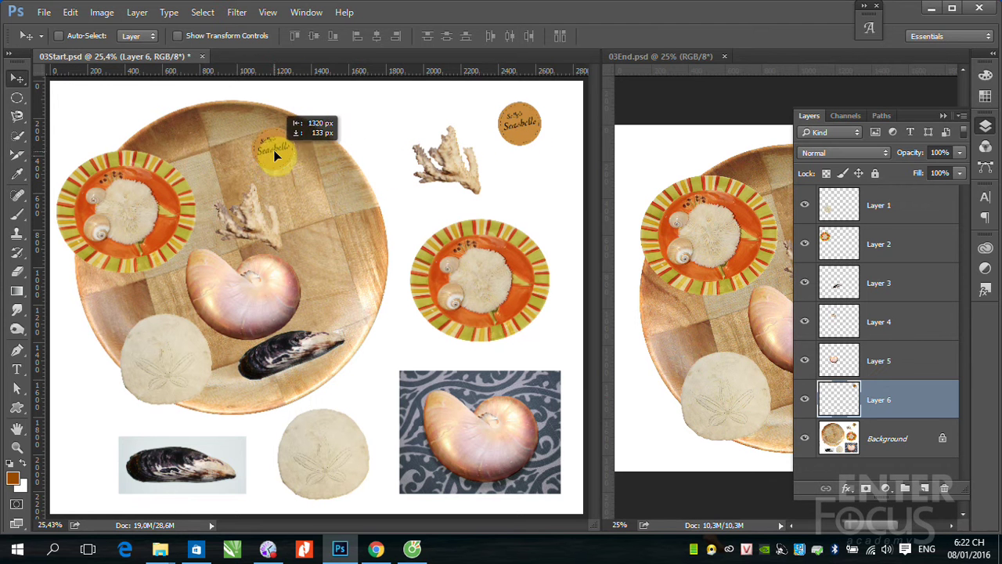
pyautogui.click(945, 117)
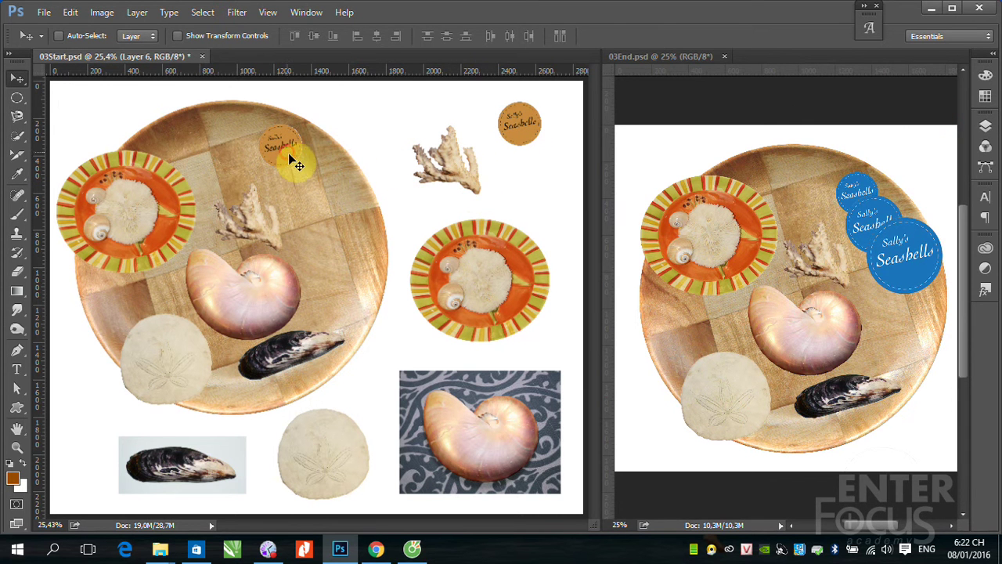
pyautogui.moveTo(294, 160); pyautogui.dragTo(297, 163)
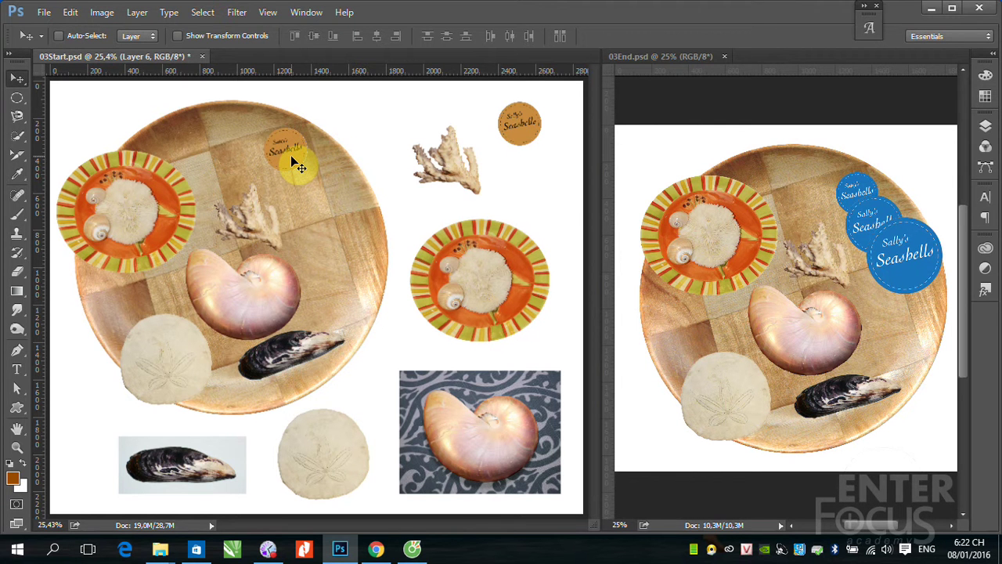
pyautogui.moveTo(292, 159)
pyautogui.mouseDown()
pyautogui.moveTo(859, 210)
pyautogui.moveTo(288, 160)
pyautogui.moveTo(857, 191)
pyautogui.mouseUp()
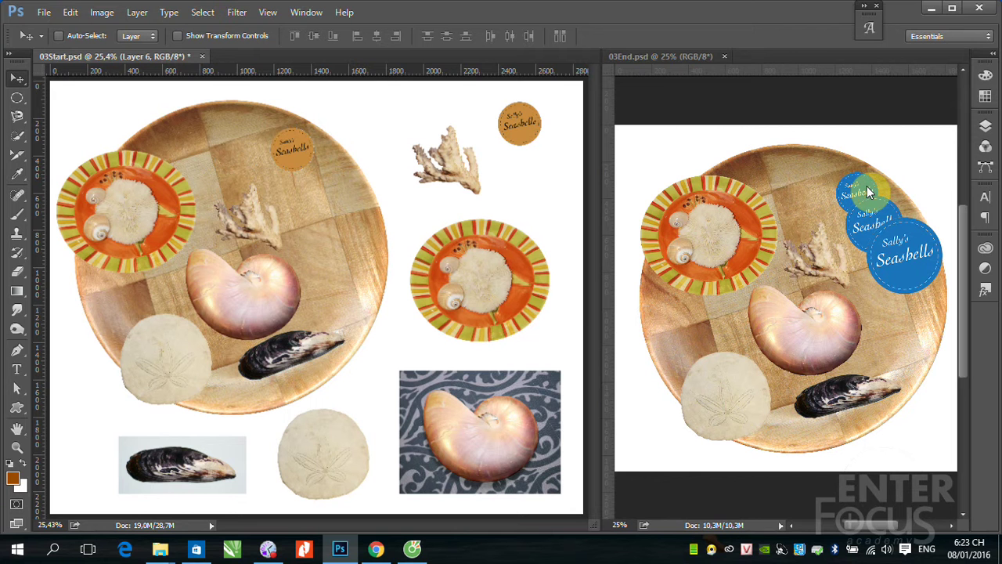
# Invert Layer 6 so the badge turns blue with light lettering, then nudge it slightly.
pyautogui.hotkey('ctrl', 'i')
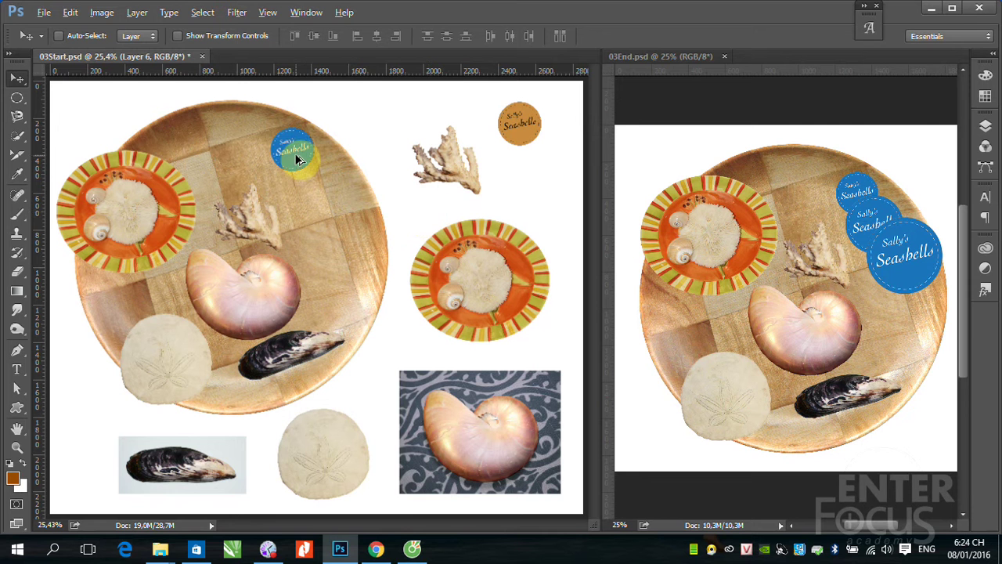
pyautogui.moveTo(296, 160); pyautogui.dragTo(308, 176)
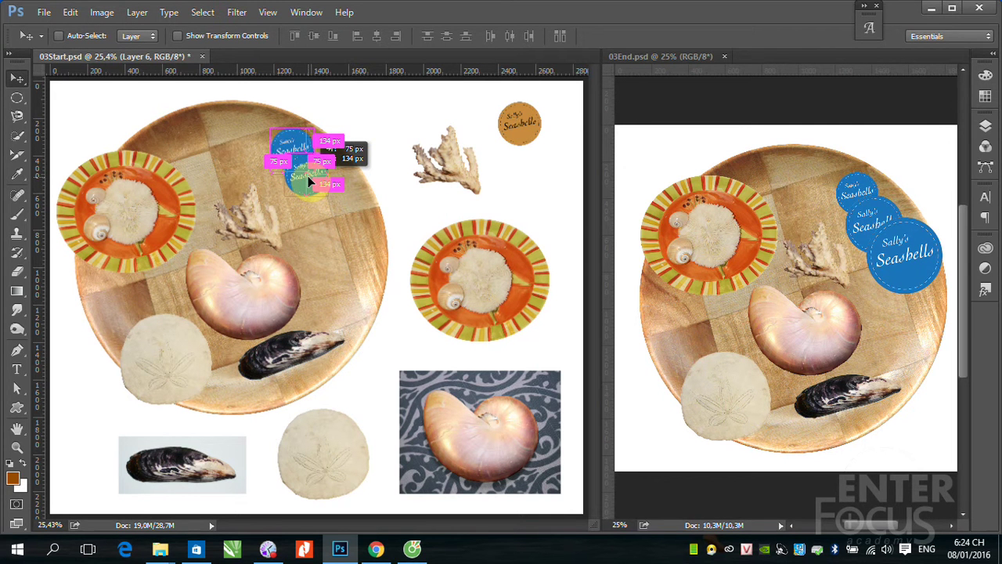
# Alt-drag a duplicate blue badge just below-right and enter Free Transform on it.
pyautogui.moveTo(308, 175); pyautogui.dragTo(309, 176)
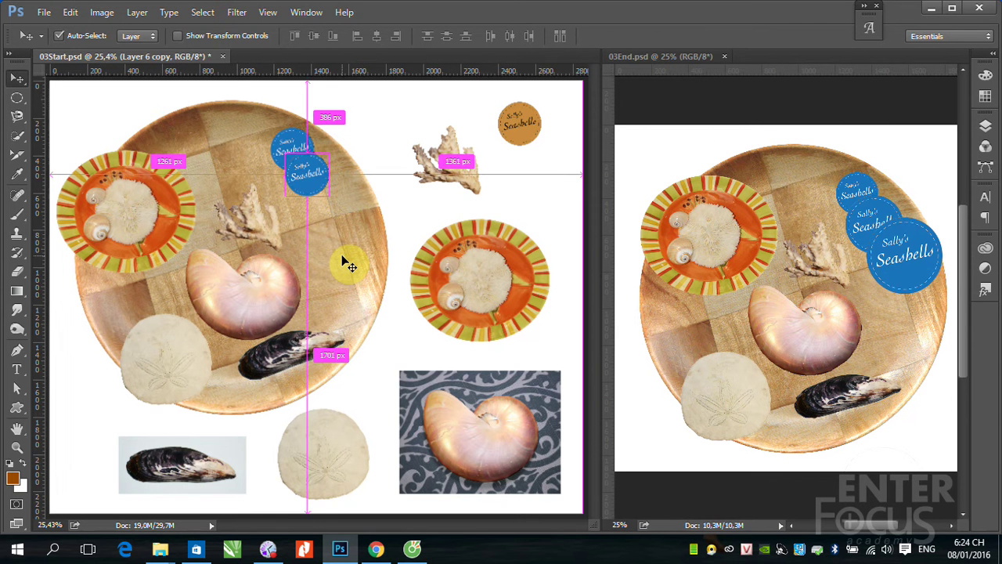
pyautogui.hotkey('ctrl', 't')
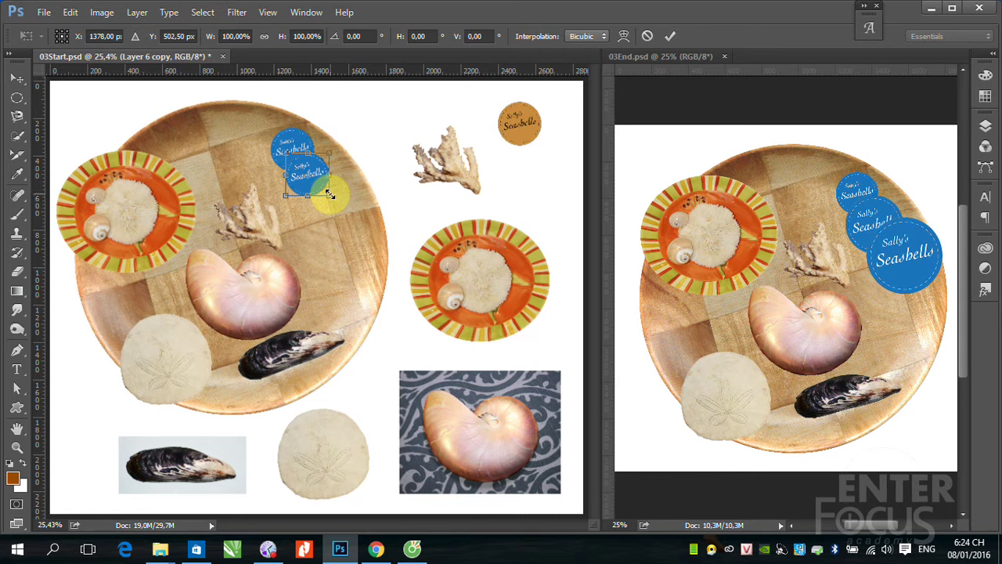
# Enlarge the second blue badge to about 128% and Alt-drag a third copy below-right.
pyautogui.moveTo(329, 195); pyautogui.dragTo(344, 210)
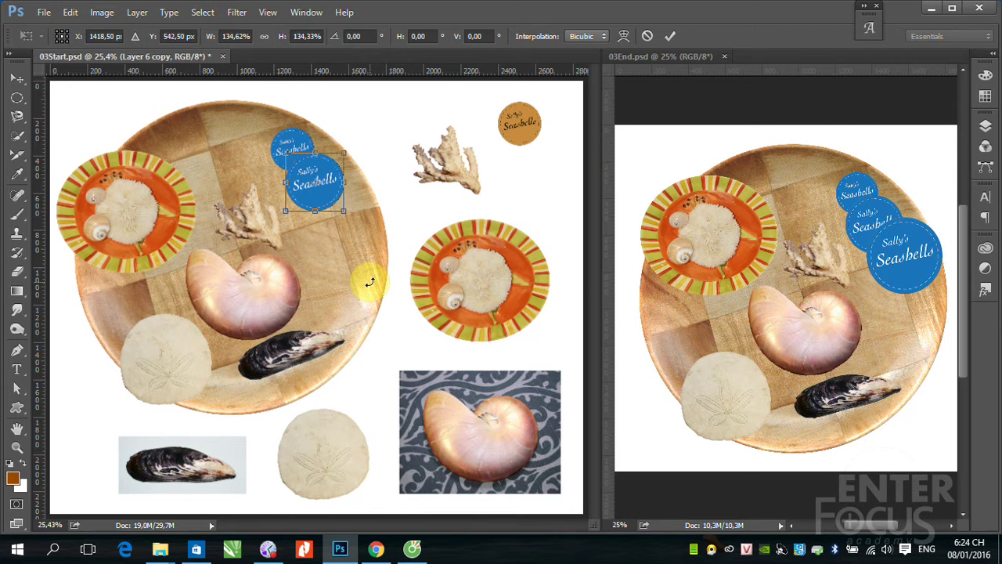
pyautogui.press('Return')
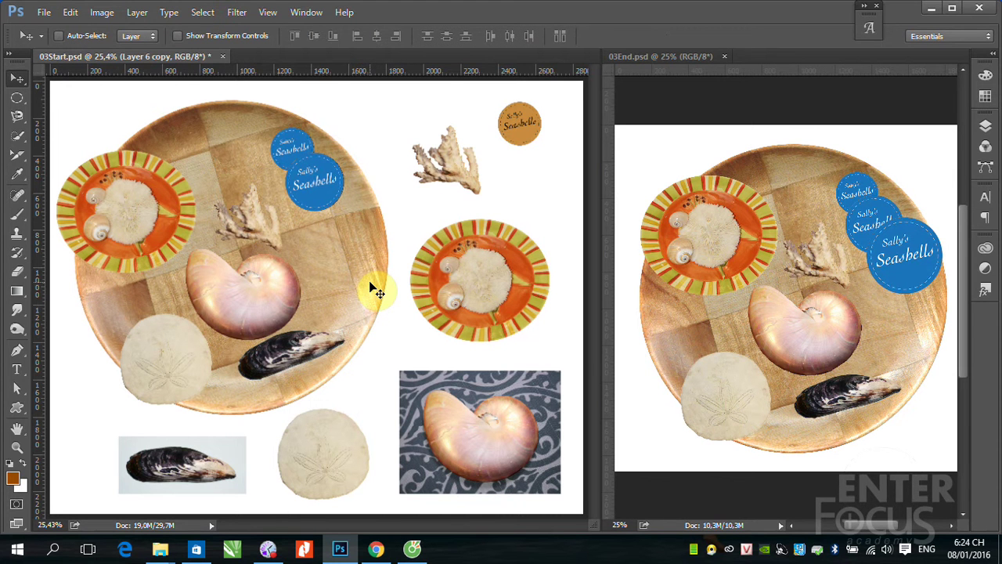
pyautogui.keyDown('alt'); pyautogui.click(318, 202); pyautogui.keyUp('alt')
pyautogui.moveTo(318, 202)
pyautogui.mouseDown()
pyautogui.moveTo(321, 194)
pyautogui.moveTo(344, 212)
pyautogui.mouseUp()
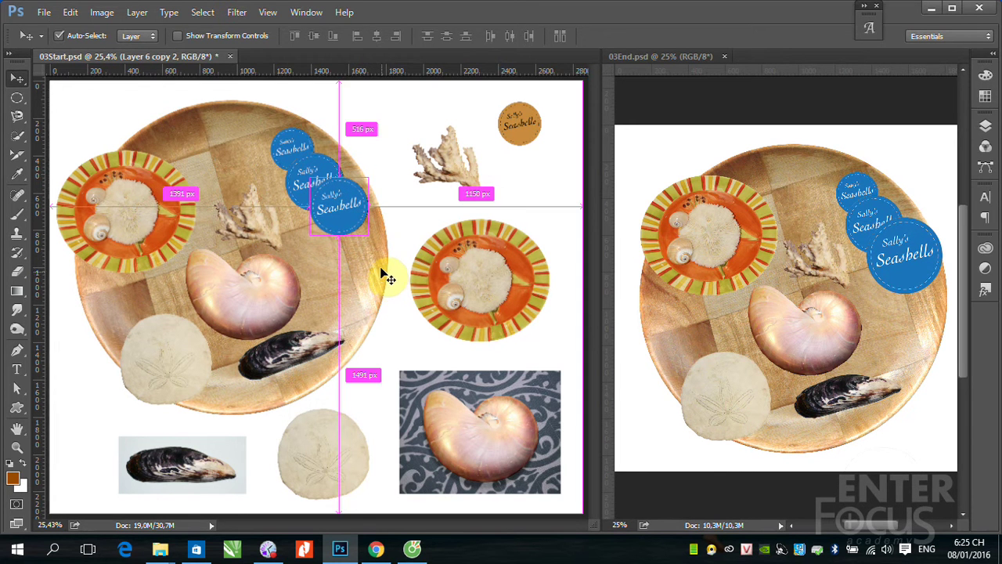
# Scale the third badge to about 128%, then select the entire 03End canvas.
pyautogui.hotkey('ctrl', 't')
pyautogui.moveTo(368, 234); pyautogui.dragTo(385, 249)
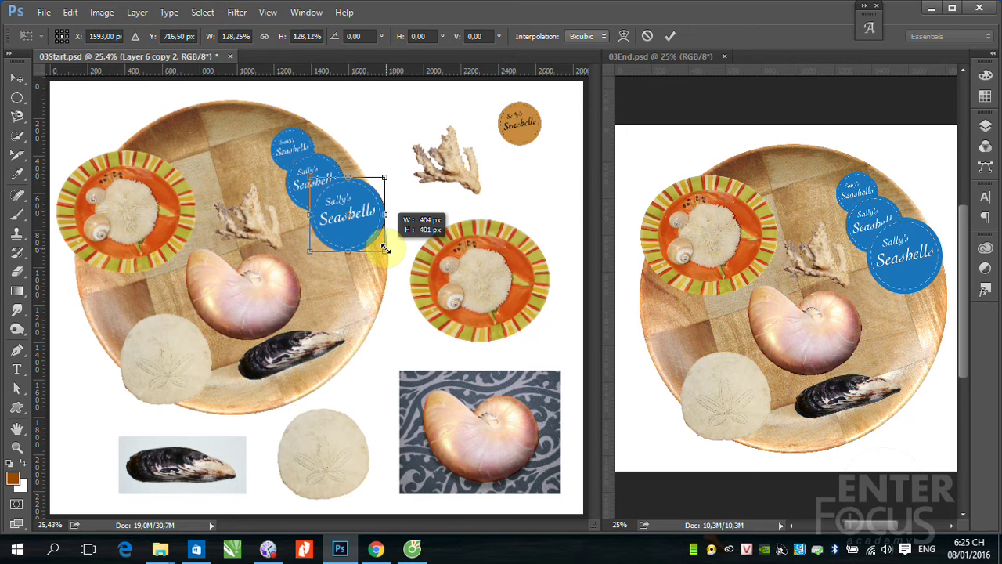
pyautogui.press('Return')
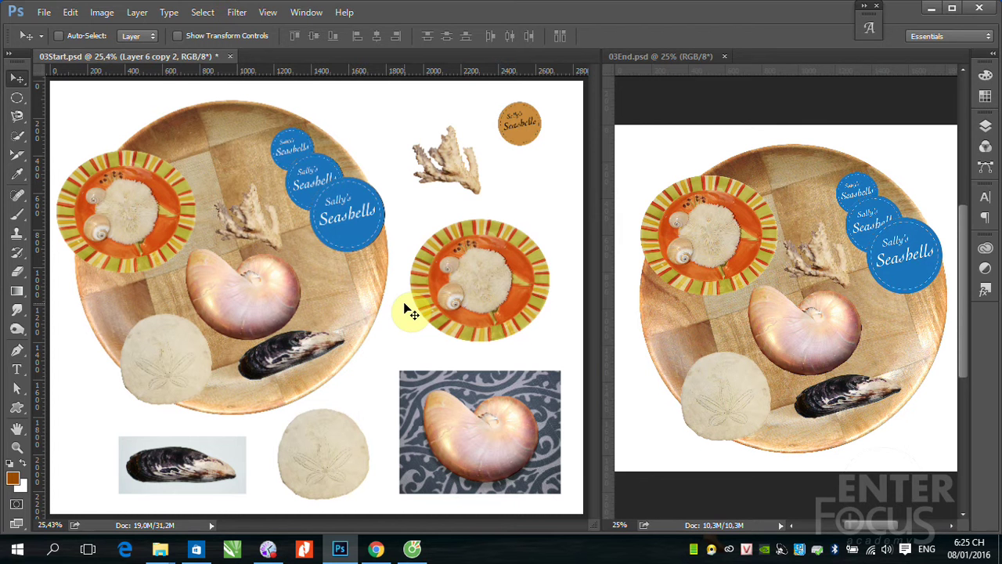
pyautogui.click(640, 167)
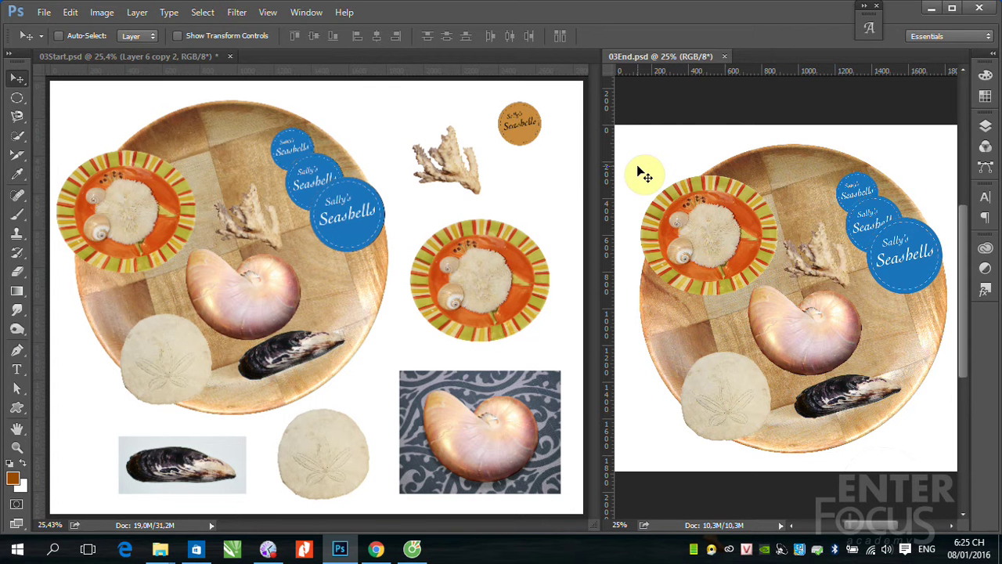
pyautogui.hotkey('ctrl', 'a')
# Bring the 03End selection into 03Start and align it over the plate at the canvas top-left.
pyautogui.click(18, 97)
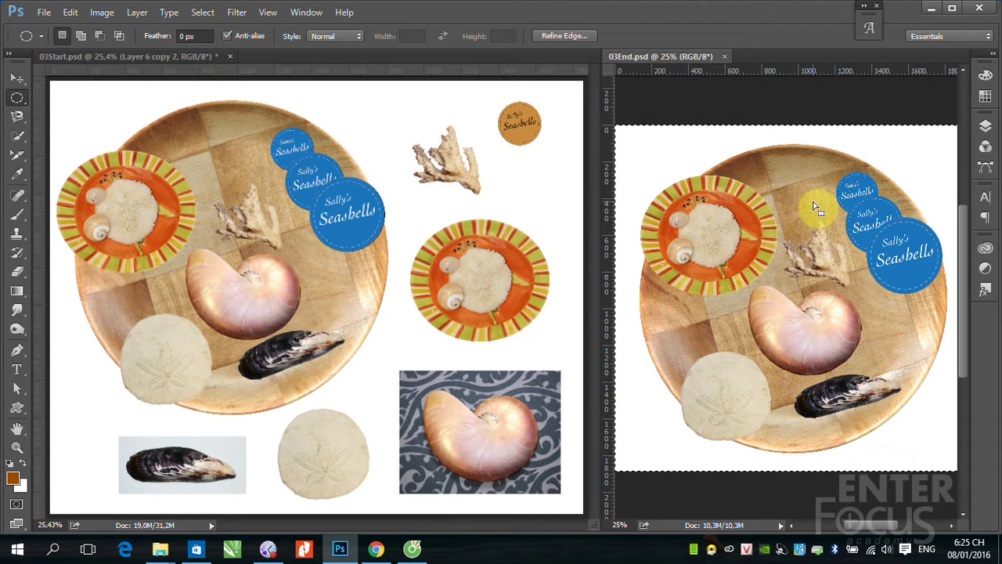
pyautogui.moveTo(760, 224); pyautogui.dragTo(308, 206)
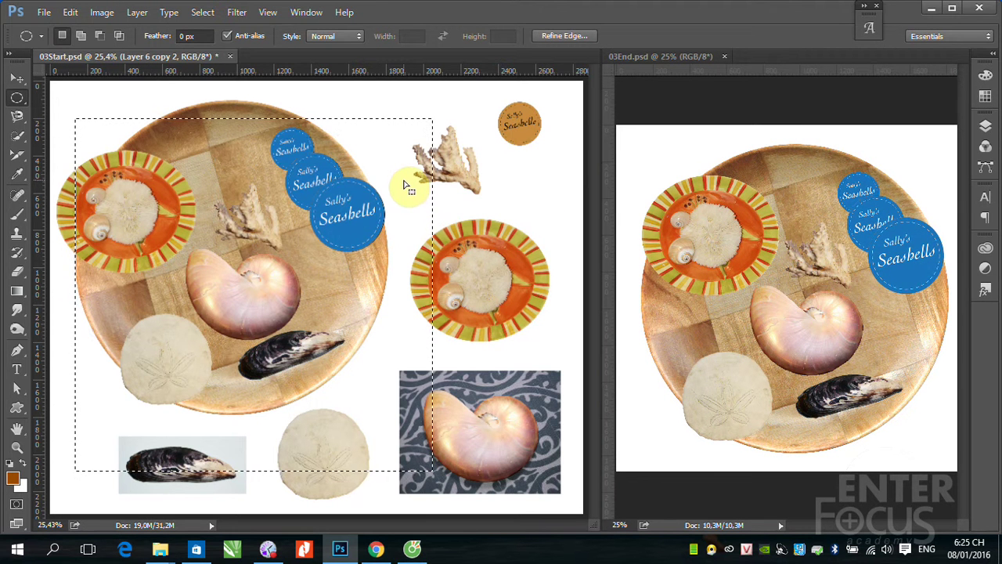
pyautogui.moveTo(404, 185); pyautogui.dragTo(379, 149)
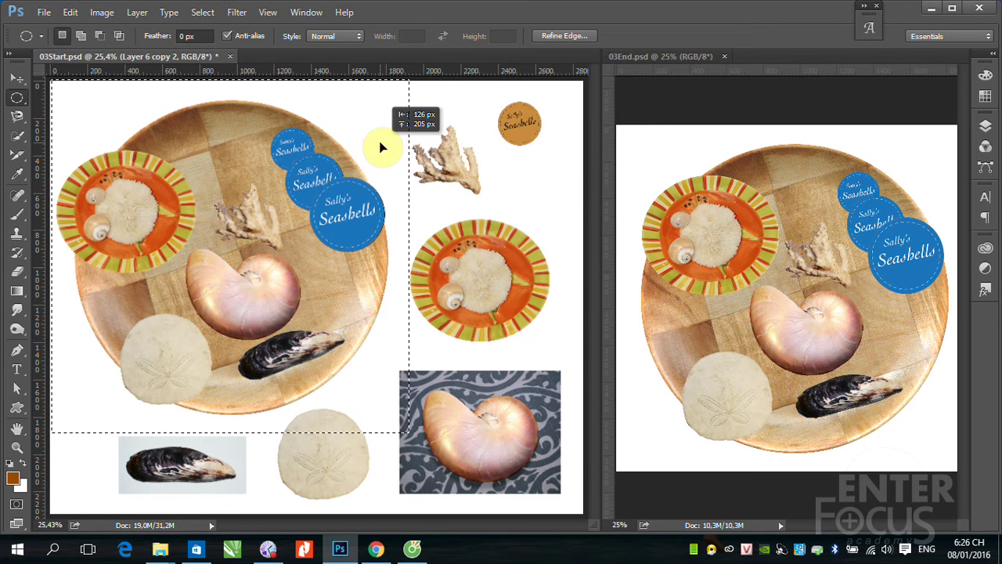
pyautogui.moveTo(379, 149); pyautogui.dragTo(381, 149)
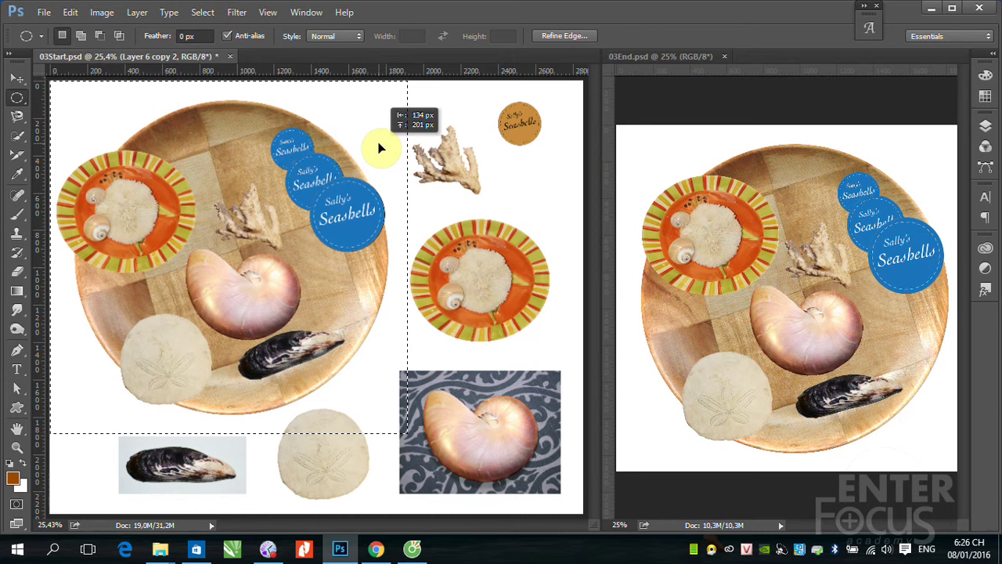
pyautogui.moveTo(381, 147); pyautogui.dragTo(379, 144)
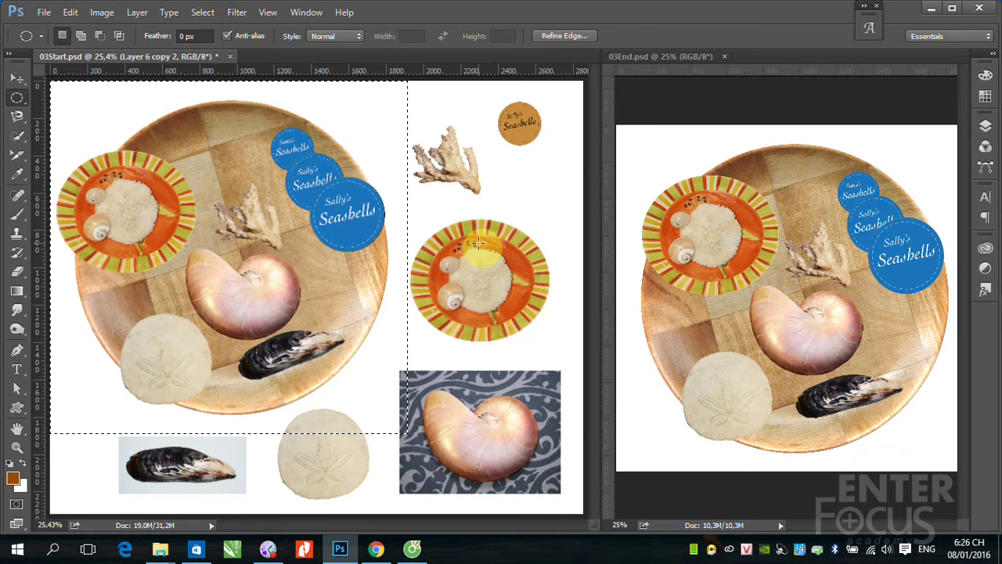
# Crop the canvas to the square selection around the wooden plate using Image > Crop.
pyautogui.click(100, 15)
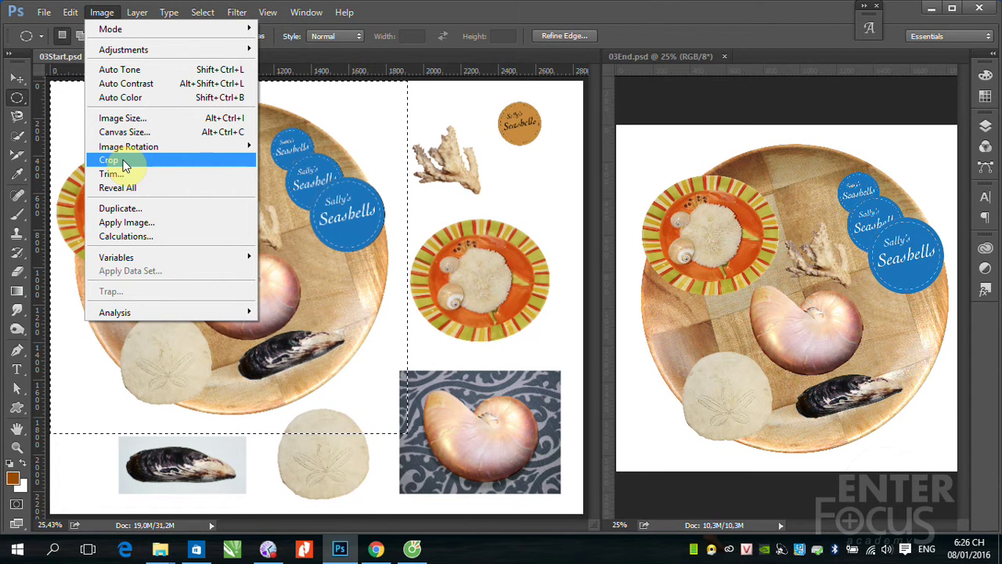
pyautogui.click(122, 162)
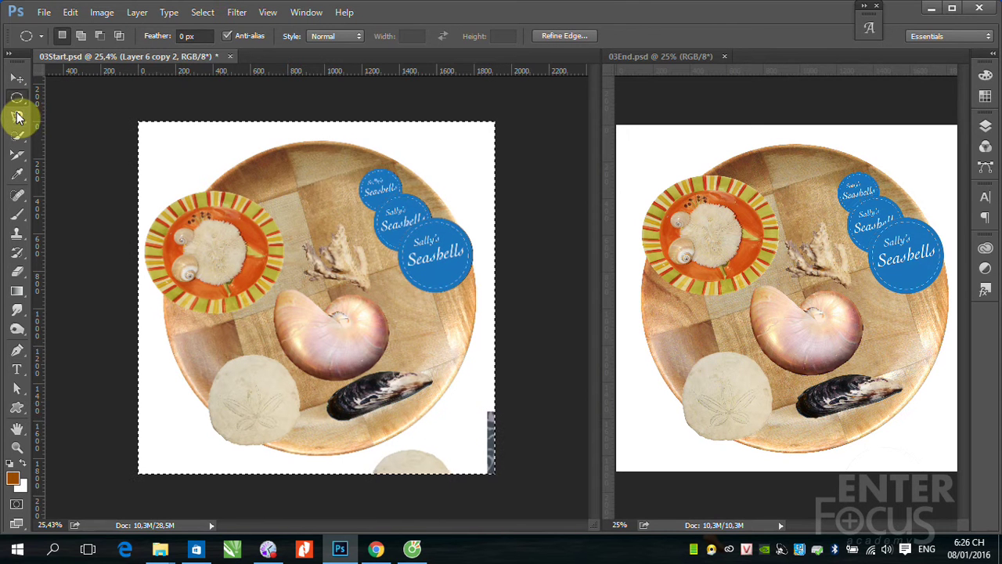
# Lasso the bottom-right scraps, fill them with white sampled from the canvas, then deselect.
pyautogui.moveTo(17, 118); pyautogui.dragTo(47, 111)
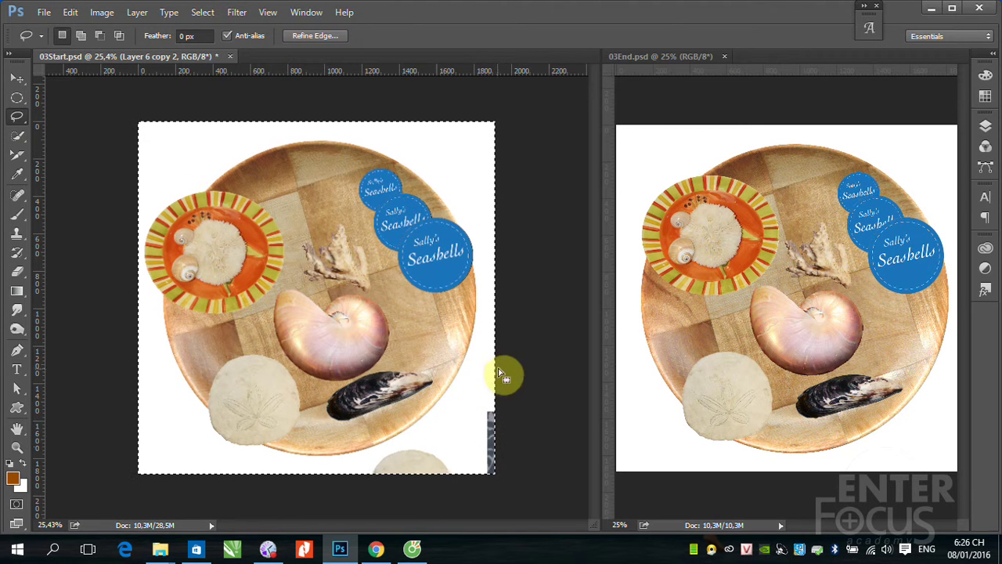
pyautogui.moveTo(498, 366)
pyautogui.mouseDown()
pyautogui.moveTo(456, 437)
pyautogui.moveTo(482, 496)
pyautogui.moveTo(523, 384)
pyautogui.moveTo(513, 365)
pyautogui.mouseUp()
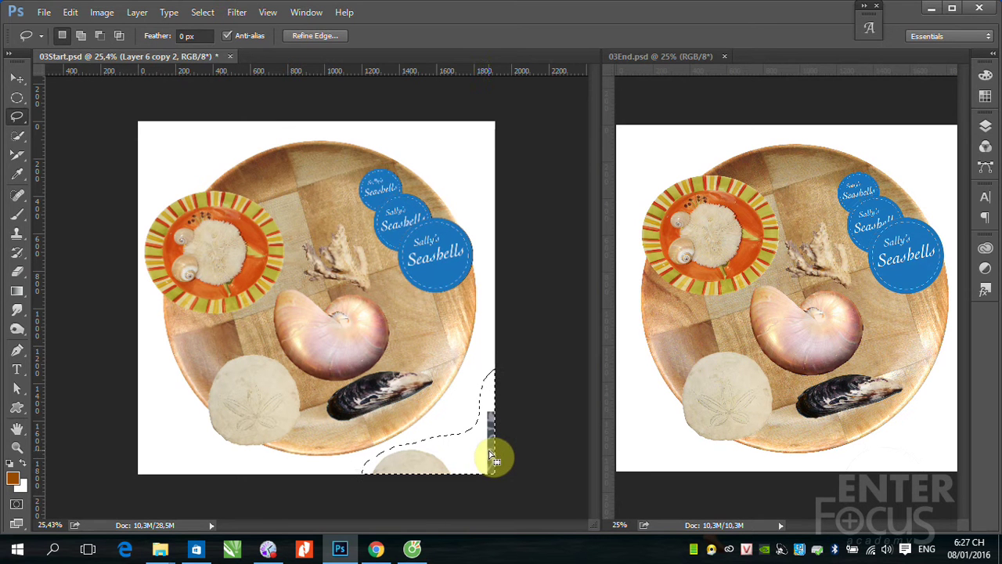
pyautogui.click(73, 17)
pyautogui.click(111, 204)
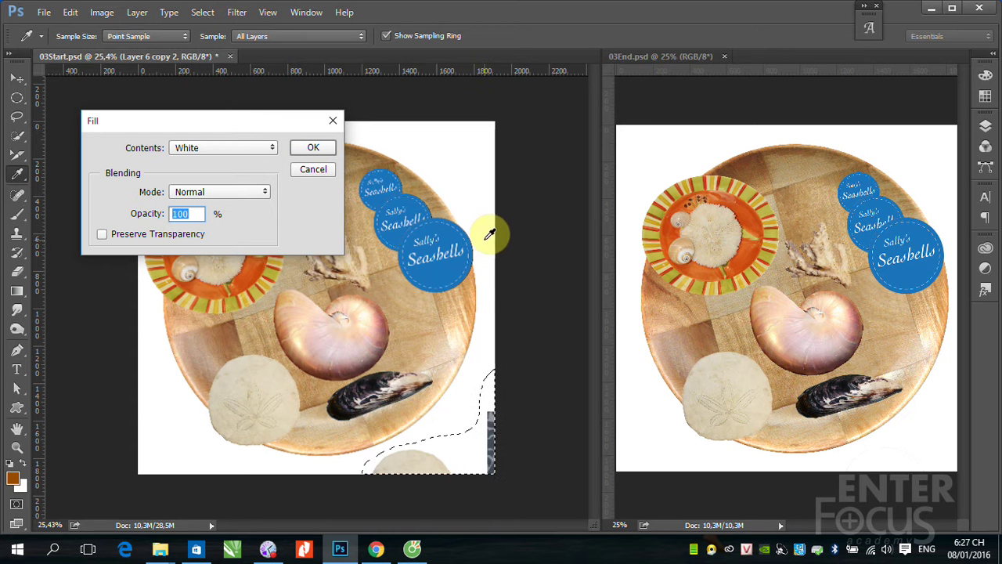
pyautogui.click(487, 319)
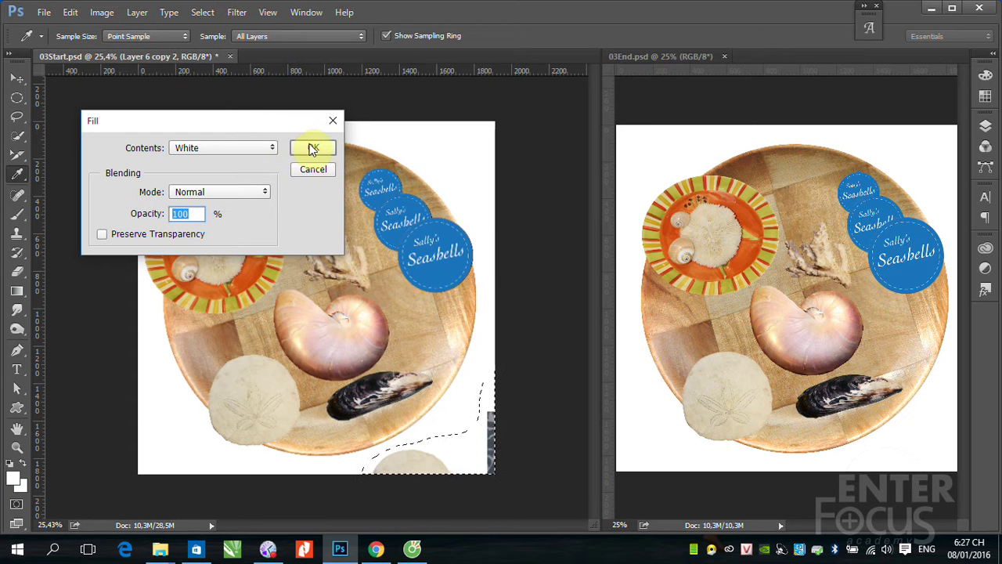
pyautogui.click(272, 148)
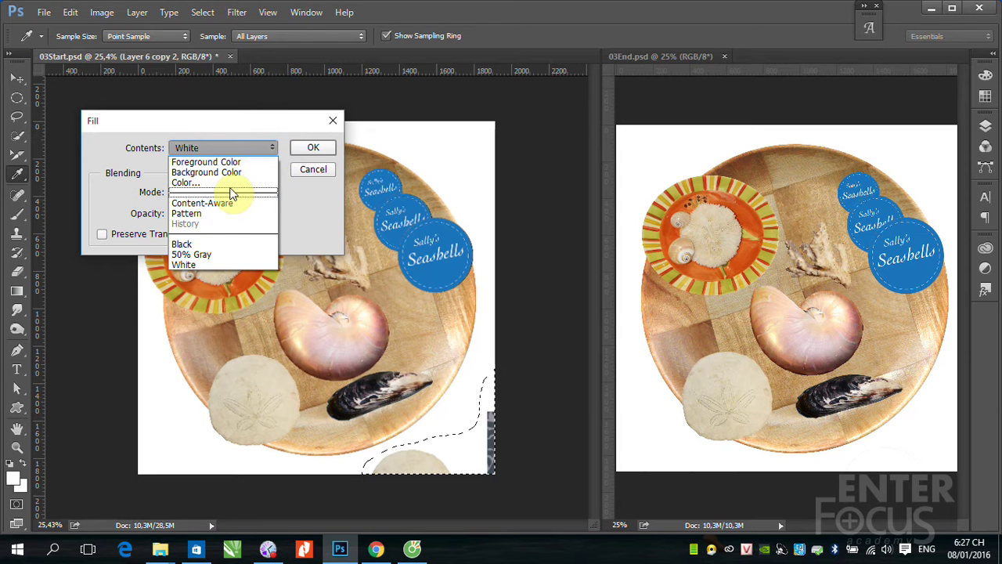
pyautogui.click(230, 183)
pyautogui.click(486, 225)
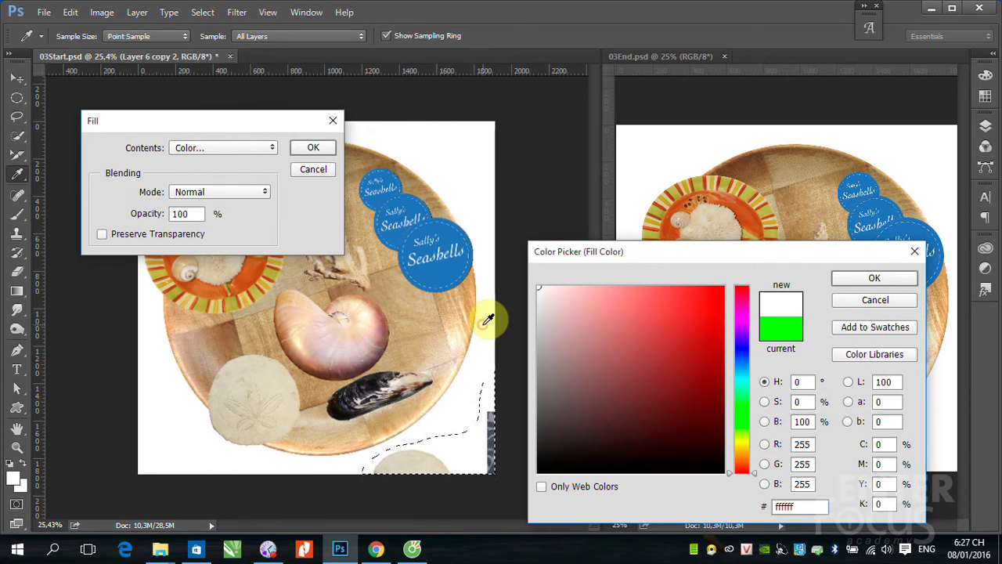
pyautogui.click(889, 283)
pyautogui.click(313, 148)
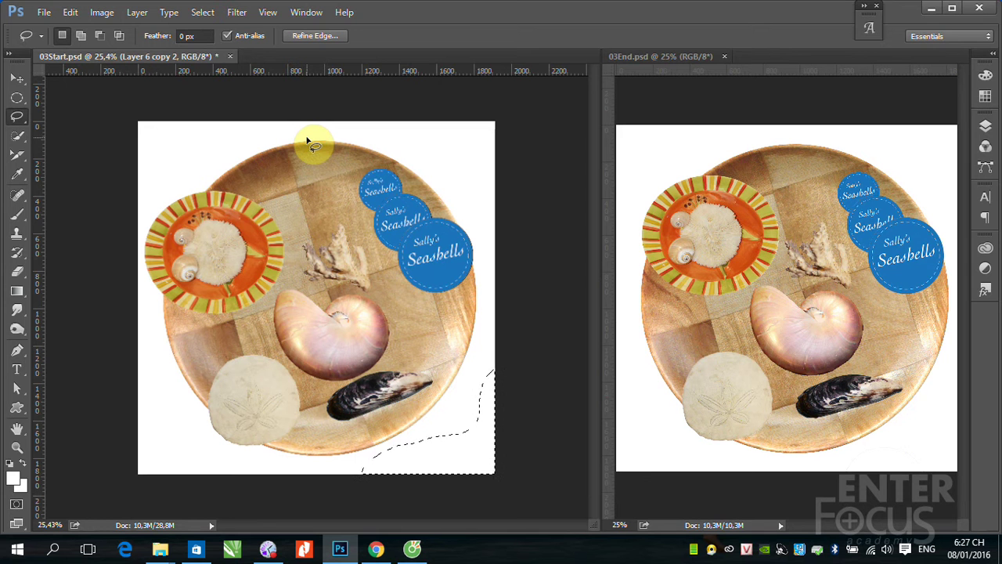
pyautogui.click(307, 143)
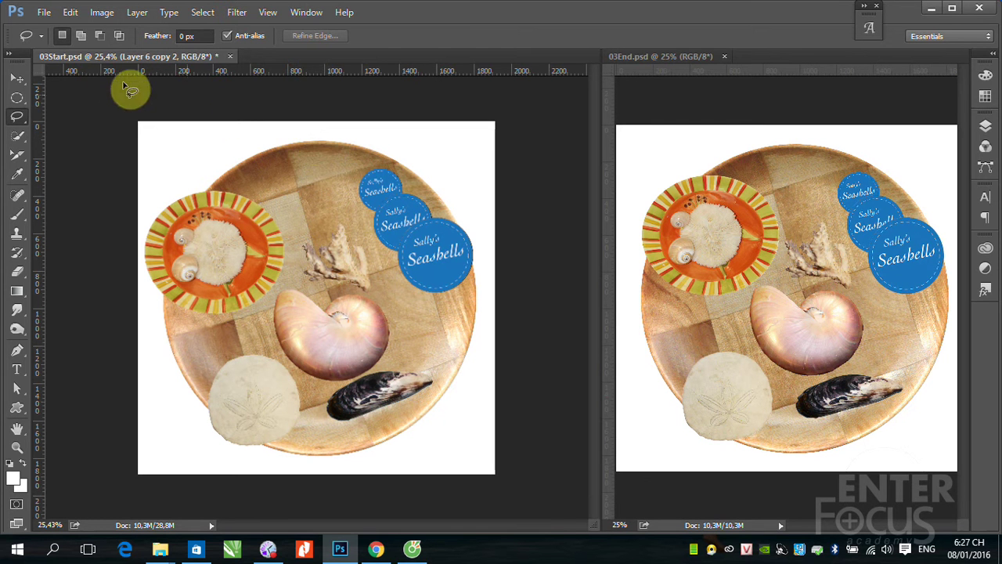
# Select the Move tool and show the Layers panel, expanded to list all layers.
pyautogui.click(17, 79)
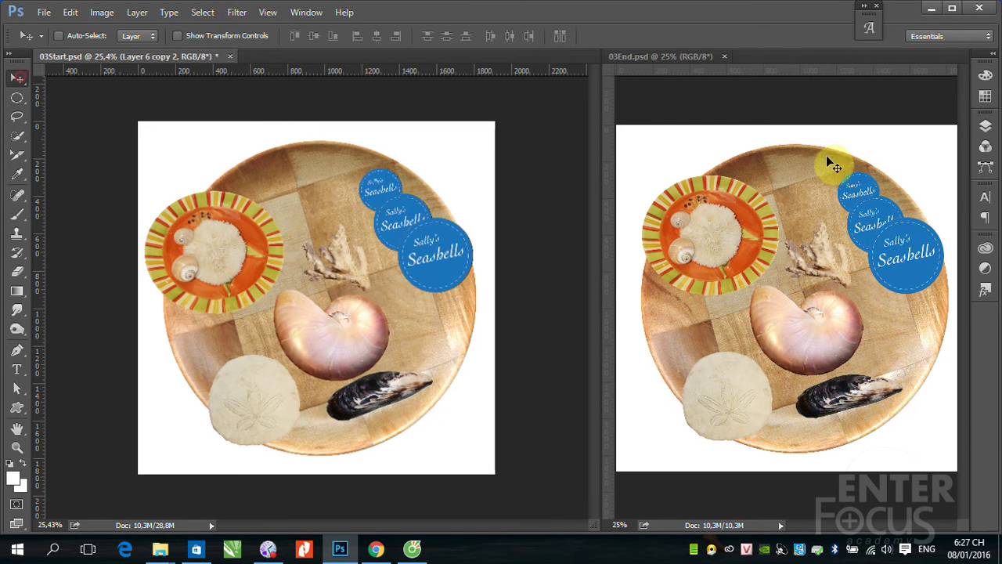
pyautogui.click(986, 127)
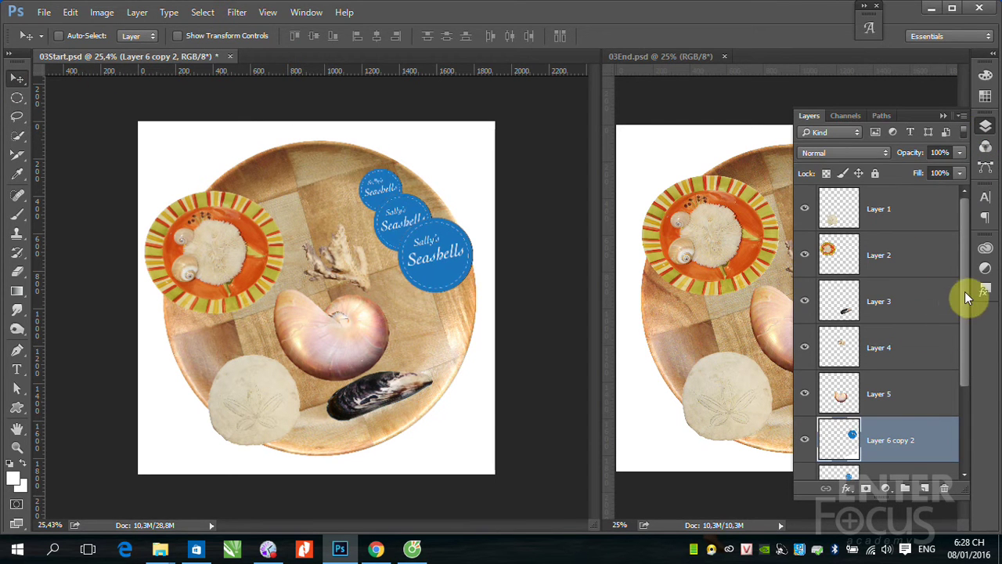
pyautogui.moveTo(964, 292)
pyautogui.mouseDown()
pyautogui.moveTo(963, 370)
pyautogui.moveTo(957, 258)
pyautogui.mouseUp()
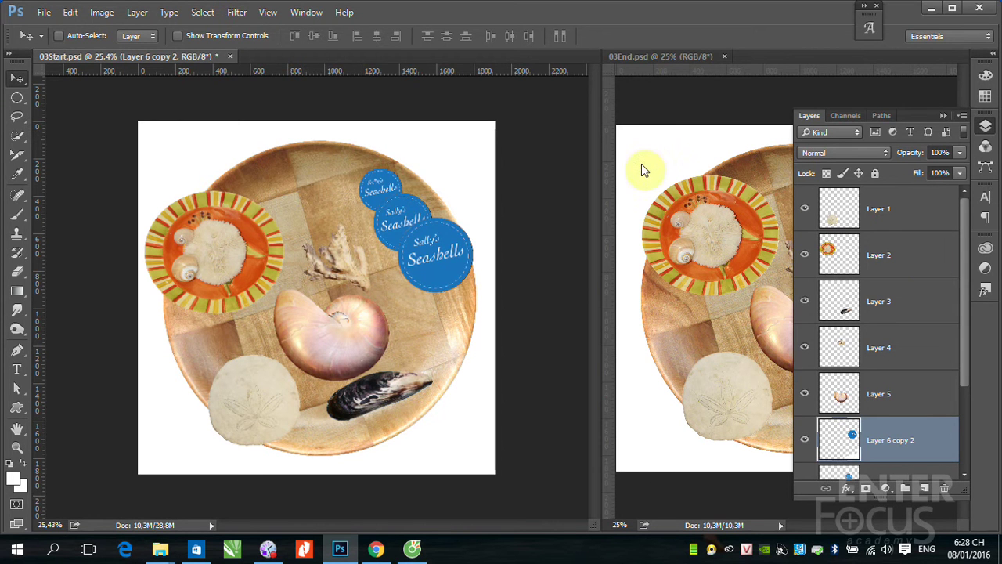
pyautogui.click(137, 13)
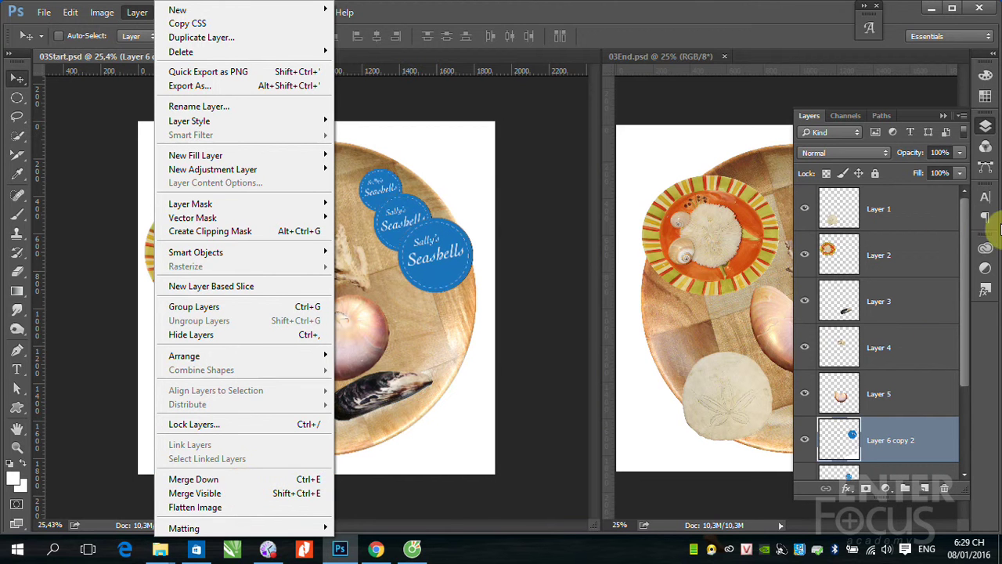
# Make Layer 1, the sand dollar, the active layer in the Layers panel.
pyautogui.click(898, 216)
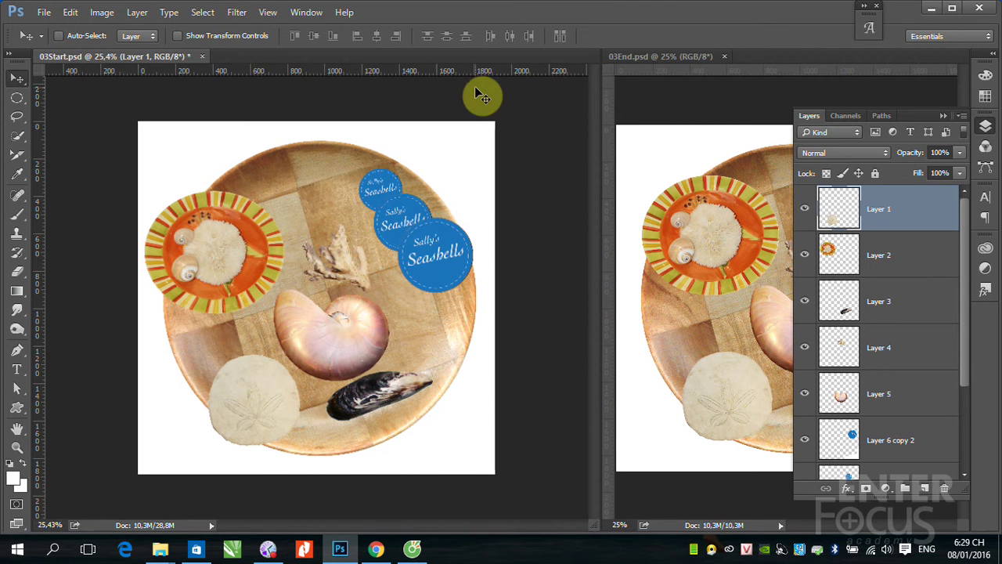
pyautogui.click(137, 12)
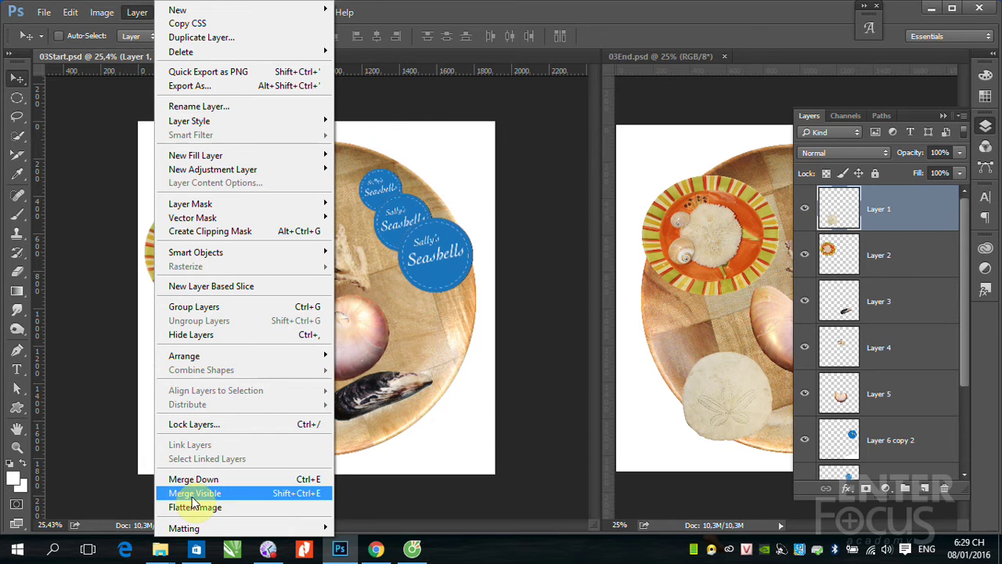
pyautogui.click(832, 217)
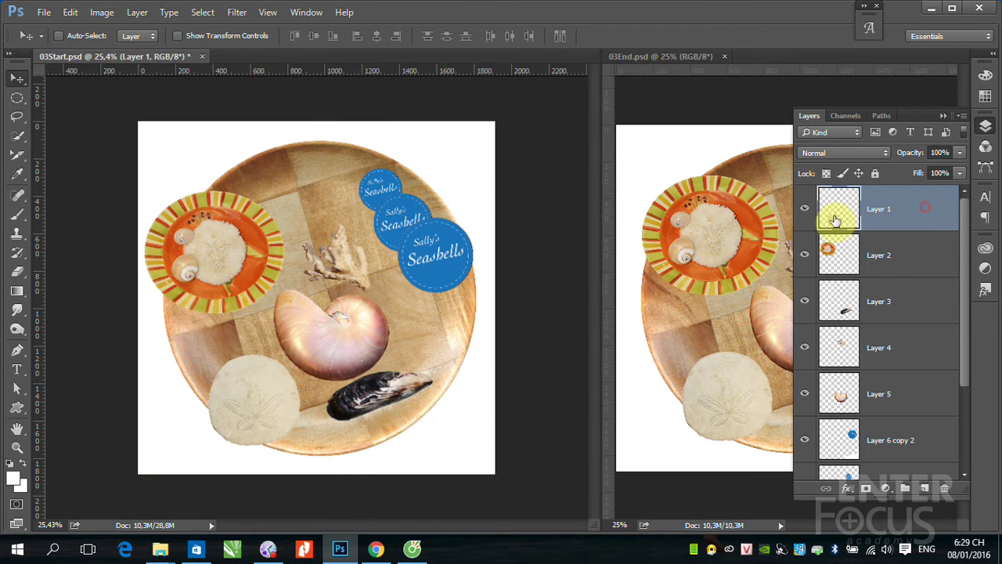
# Hide and reshow Layer 1 to check the sand dollar, then collapse the Layers panel.
pyautogui.click(805, 212)
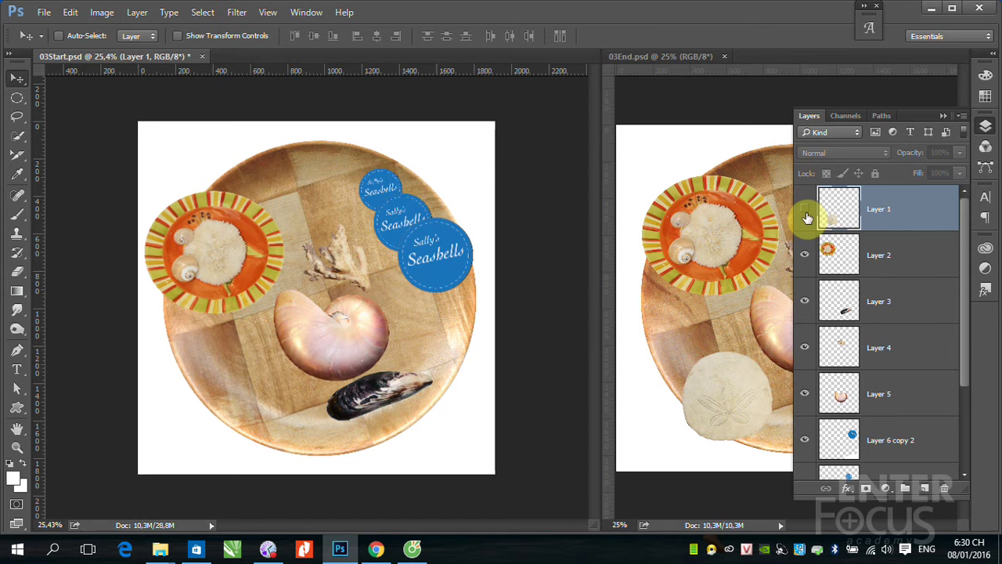
pyautogui.click(802, 212)
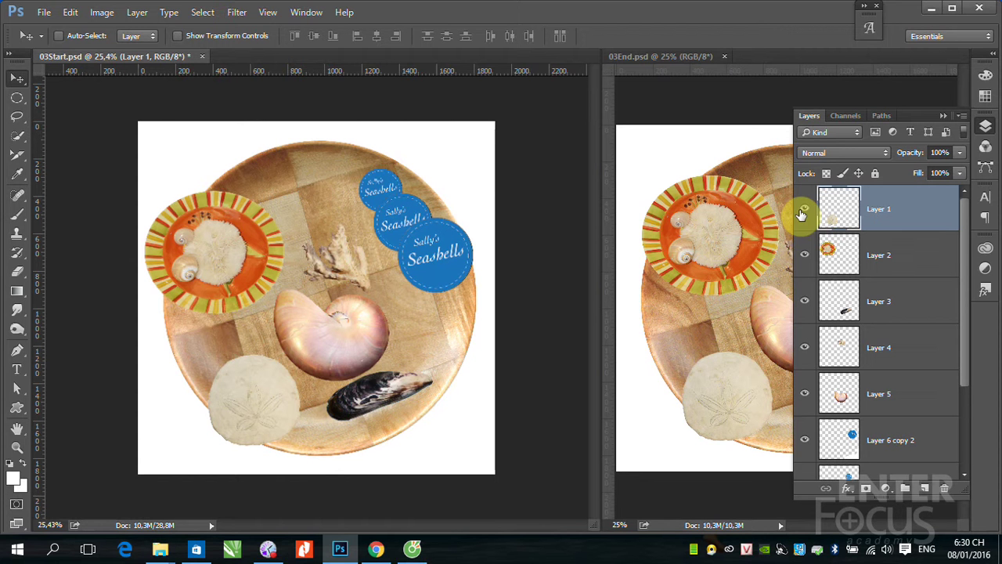
pyautogui.click(943, 116)
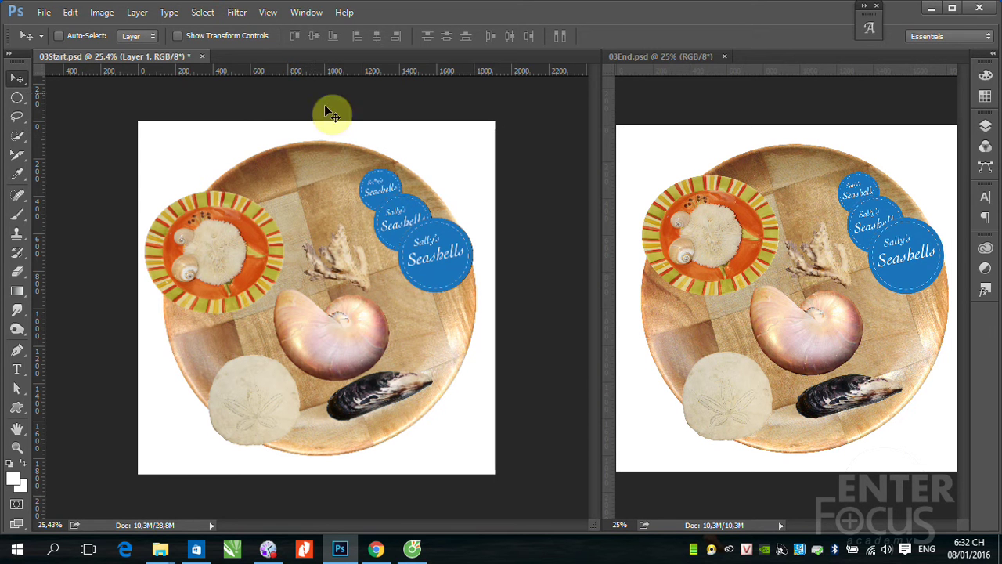
pyautogui.click(76, 18)
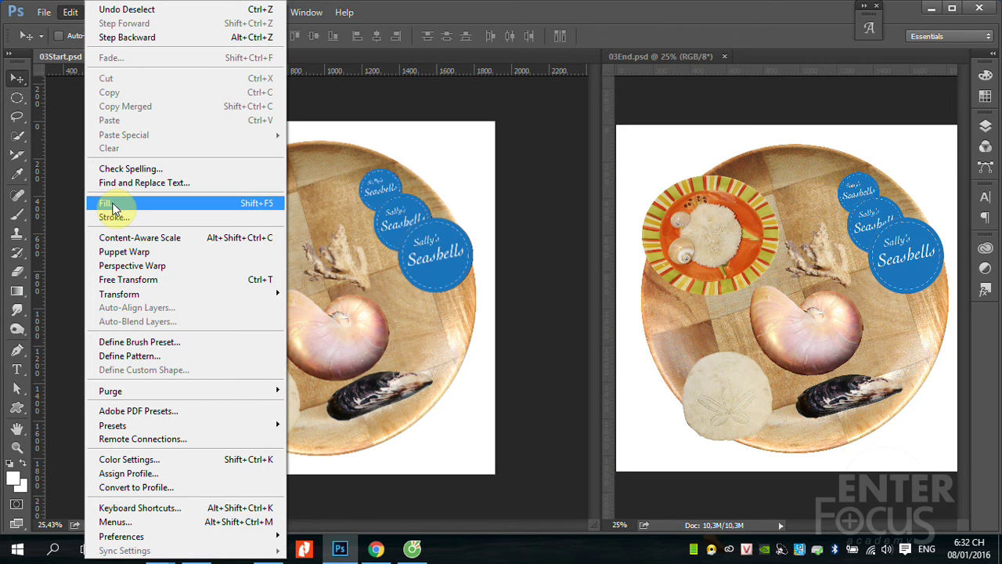
pyautogui.moveTo(117, 294)
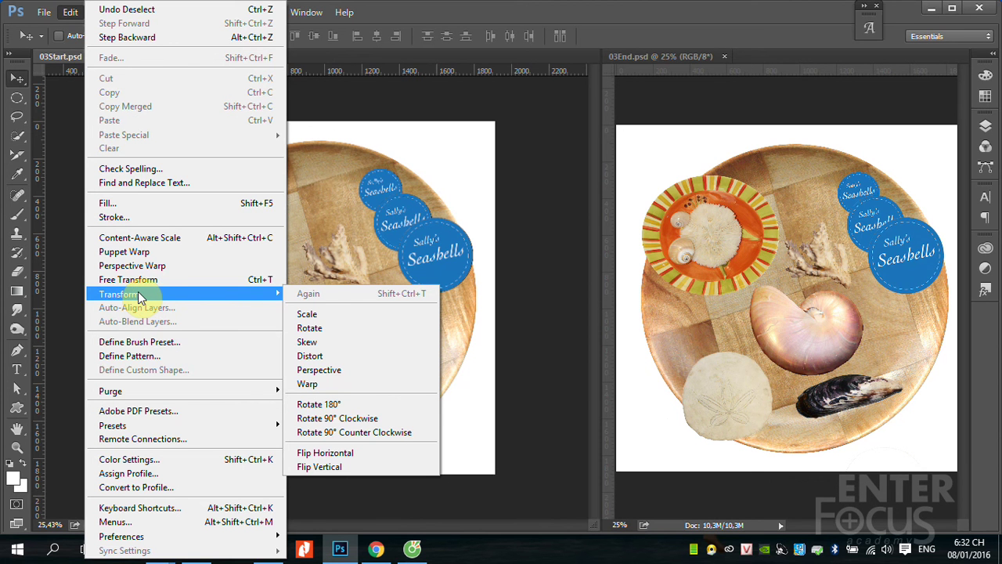
pyautogui.click(514, 10)
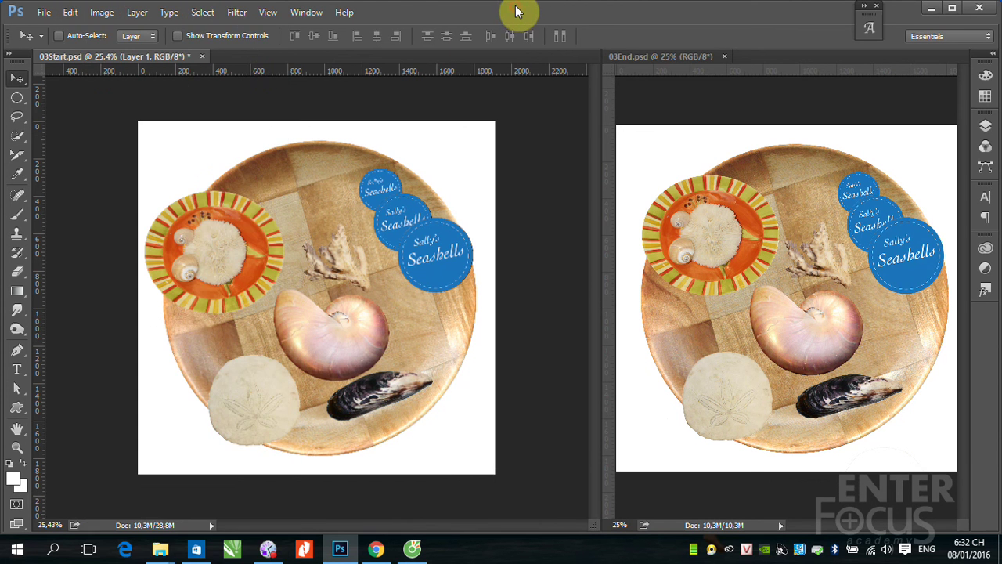